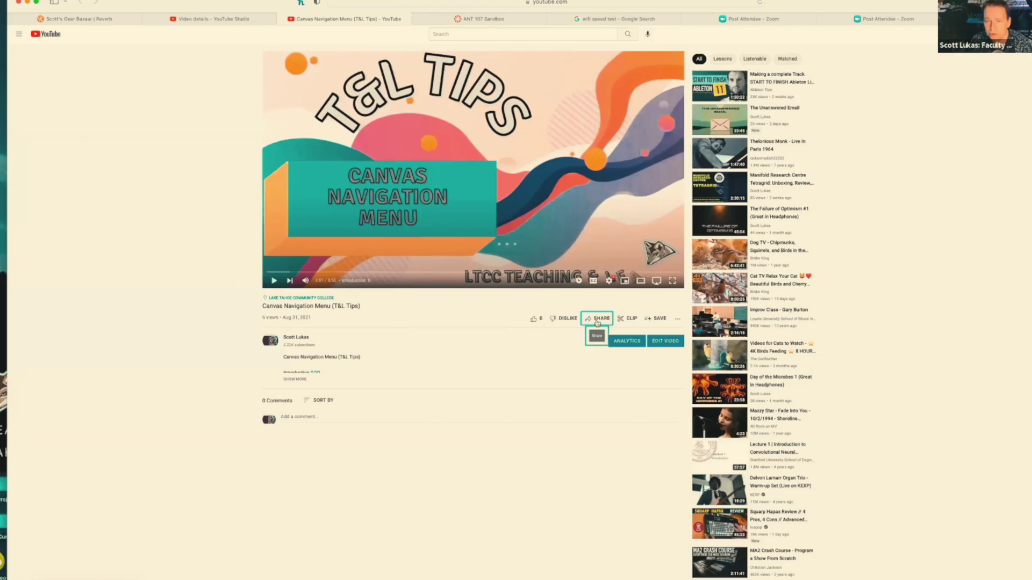
Step: View the sharing options of the Canvas Navigation Menu (T&L Tips) video and close them
click(597, 322)
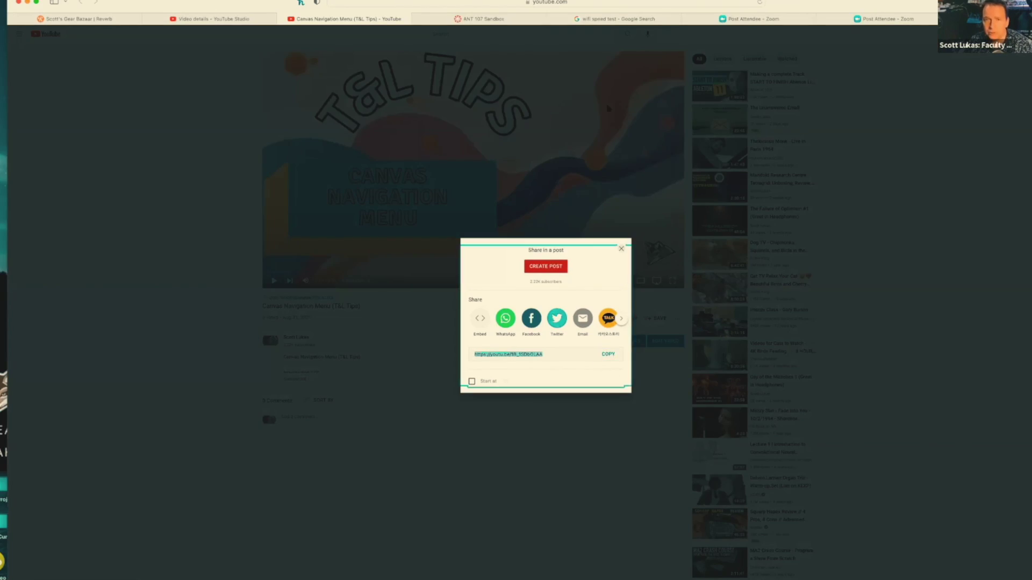
click(870, 94)
mouse_move(801, 1)
mouse_down()
mouse_move(795, 23)
mouse_move(795, 3)
mouse_up()
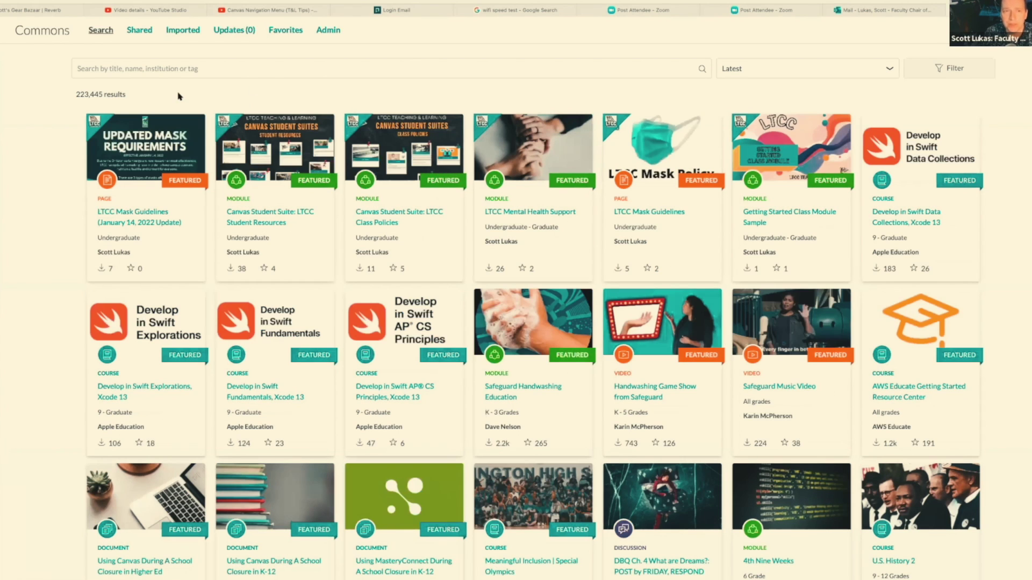
Step: Search Commons for LTCC and open the Canvas Student Suite: LTCC Student Resources module
click(155, 65)
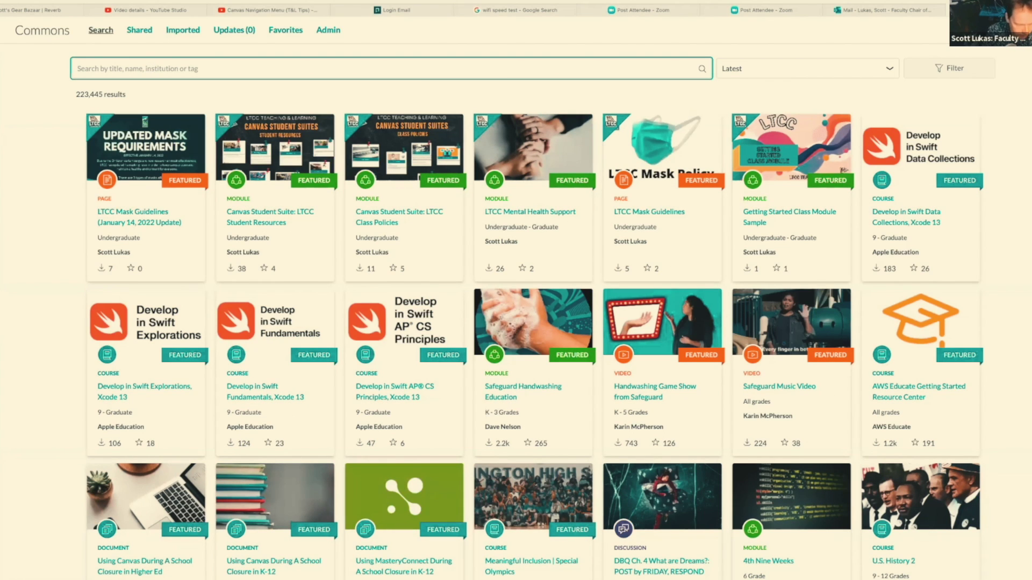
text(LTCC)
key(Return)
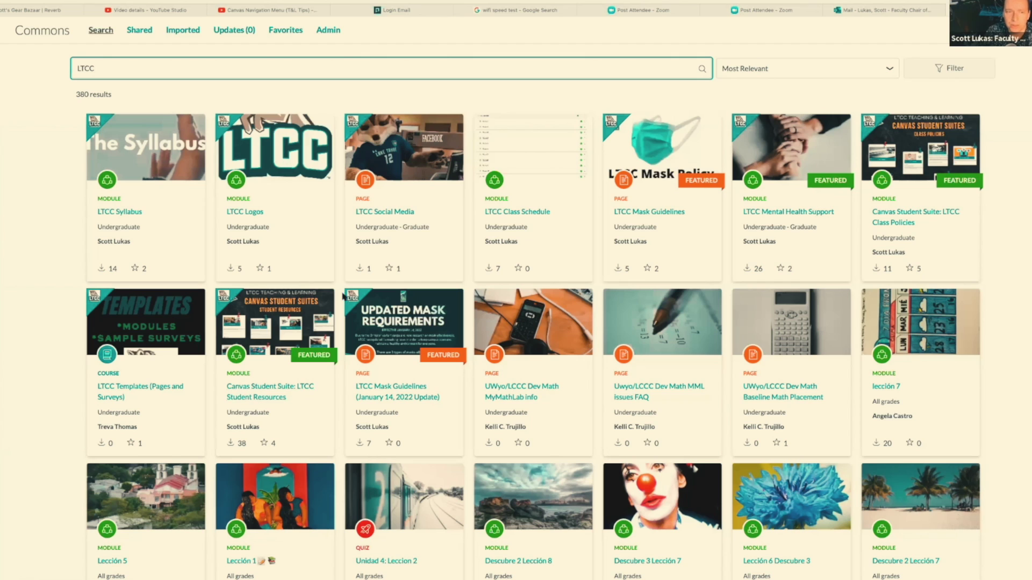
click(266, 398)
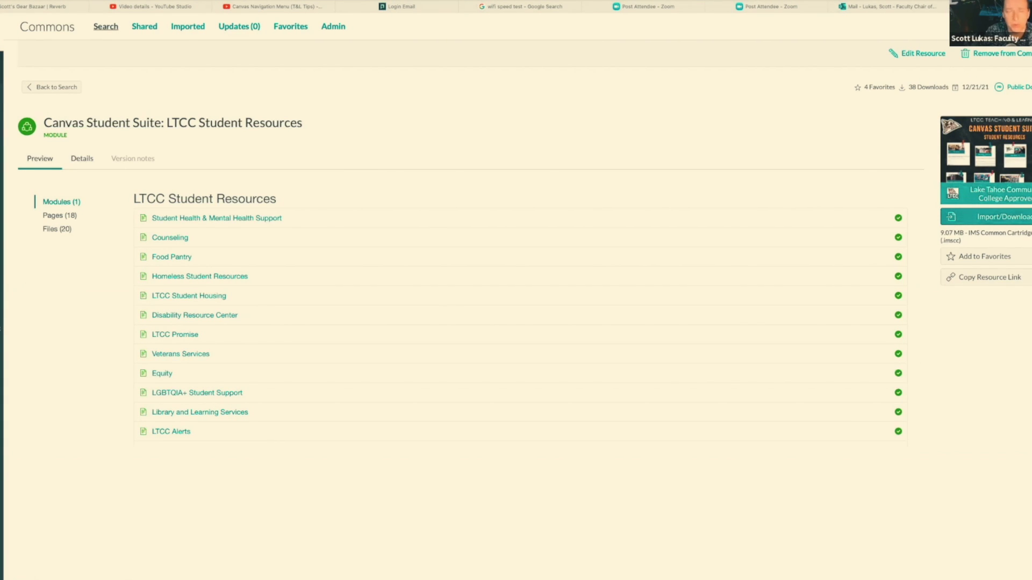
Step: Check the account options and open the ANT 107 Sandbox course from the dashboard
click(1, 68)
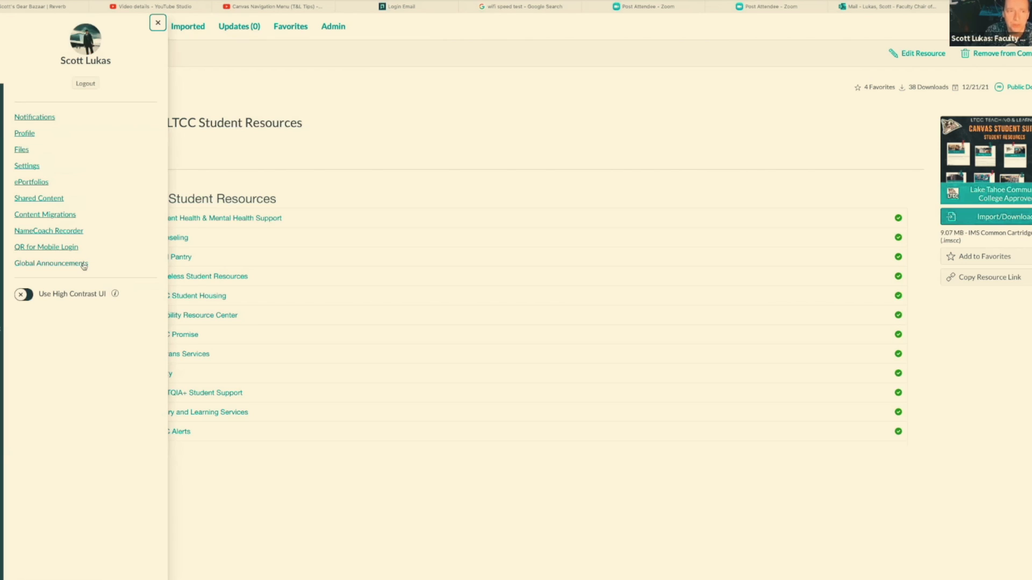
click(158, 24)
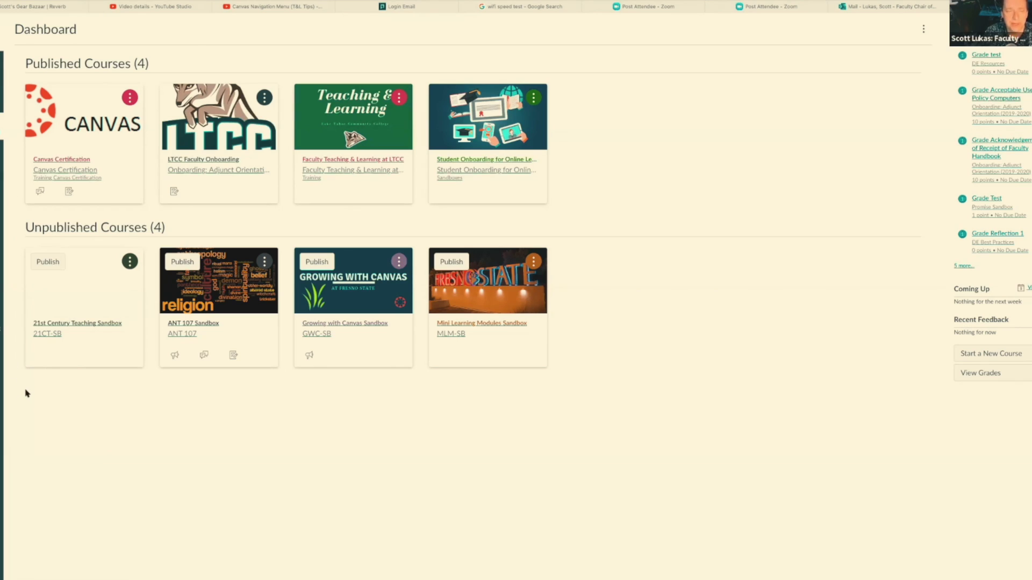
click(199, 292)
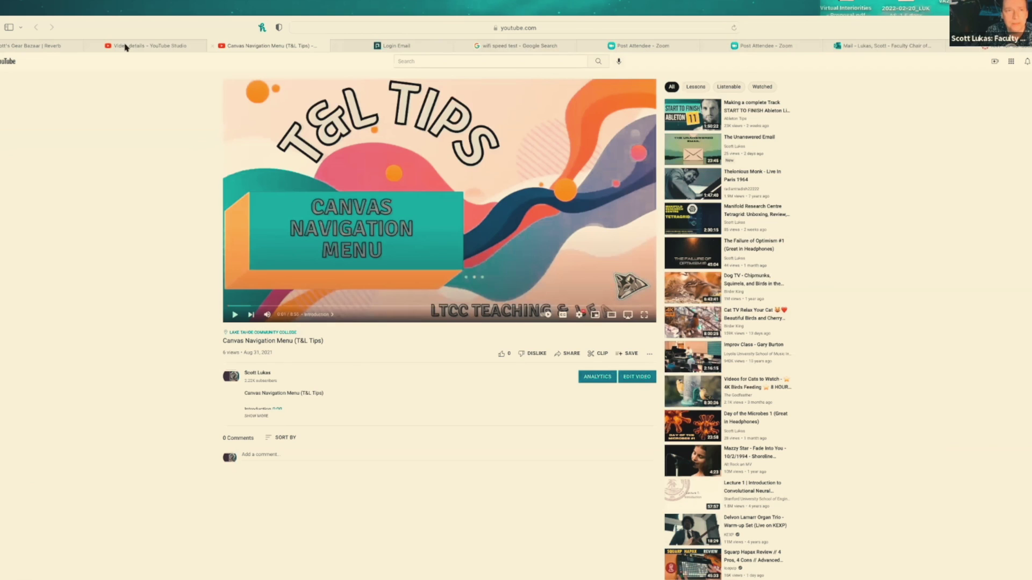
Step: Return to the ANT 107 course and view its list of pages and its modules
drag(858, 36, 814, 34)
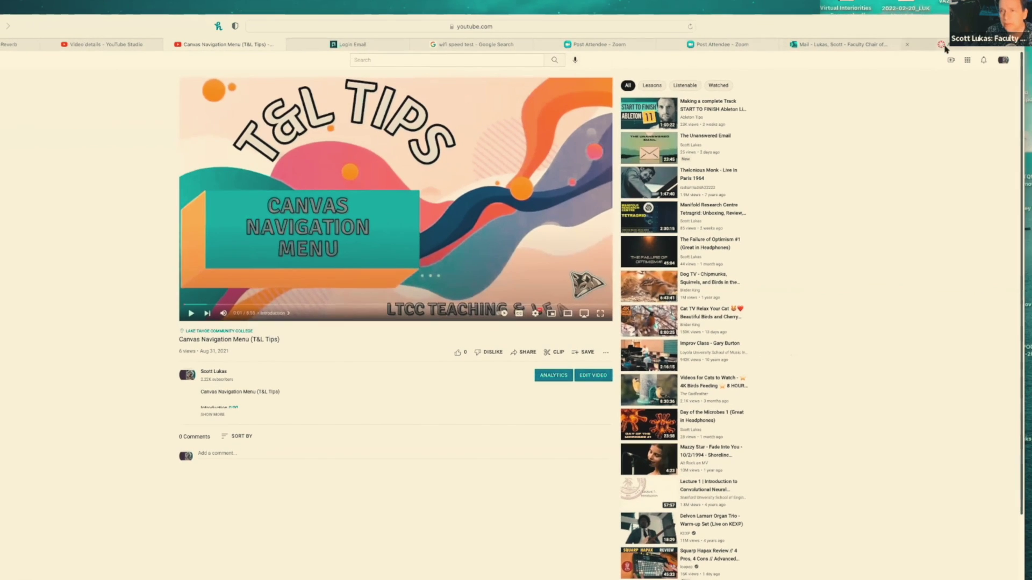
click(944, 46)
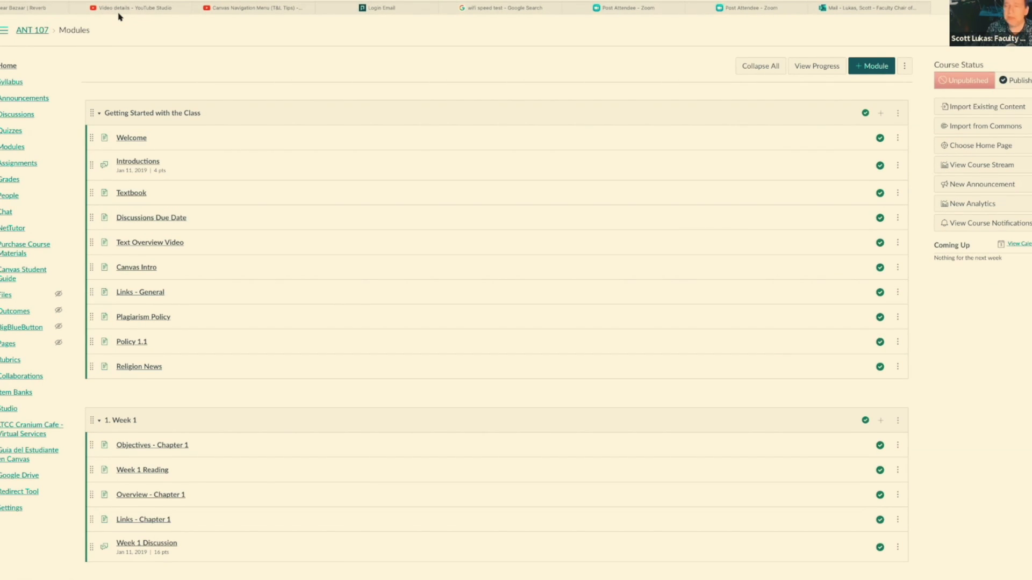
click(9, 348)
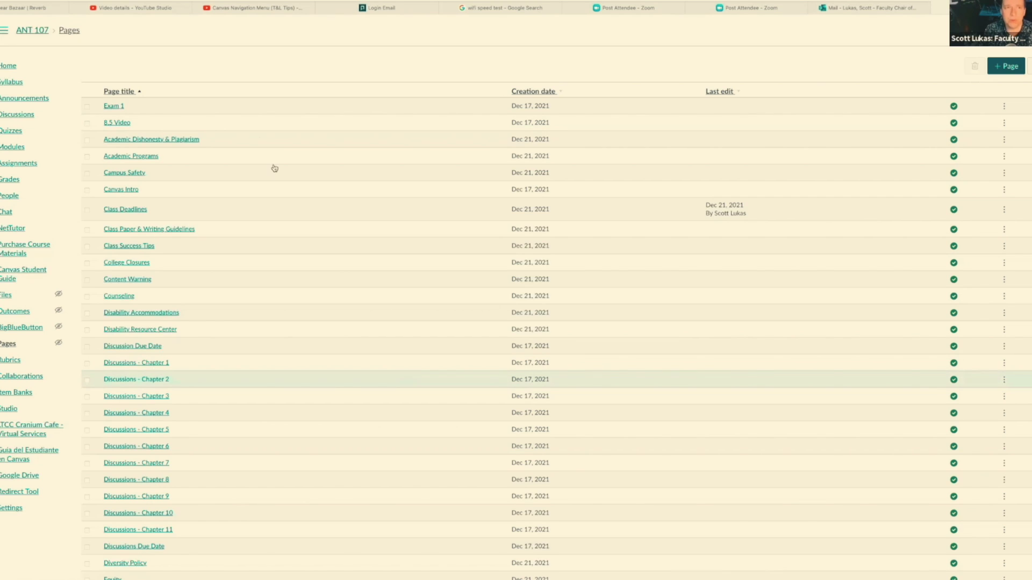
click(15, 148)
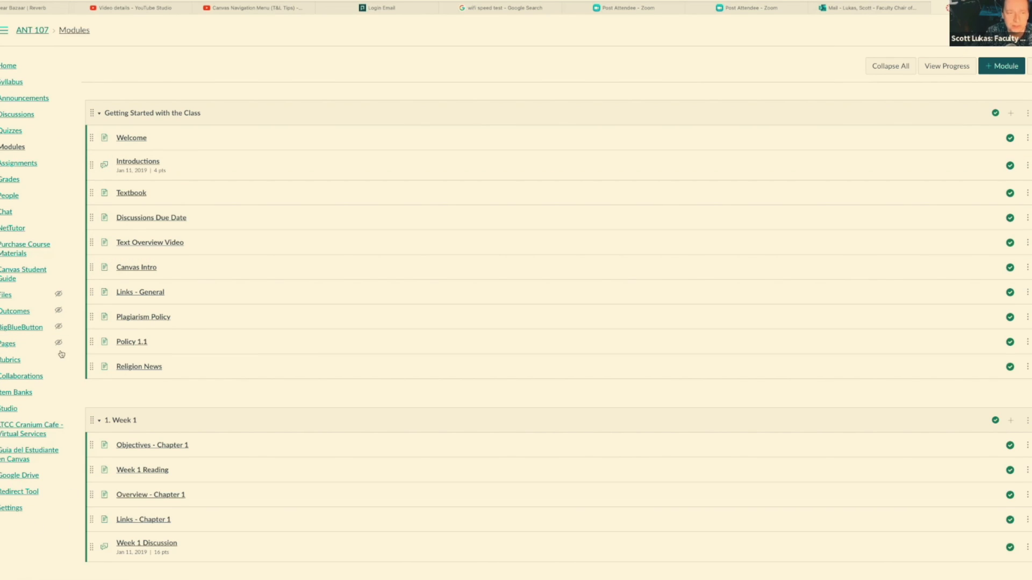
Step: Open the ANT 107 course settings and examine the course details down to the subaccount choice
click(13, 508)
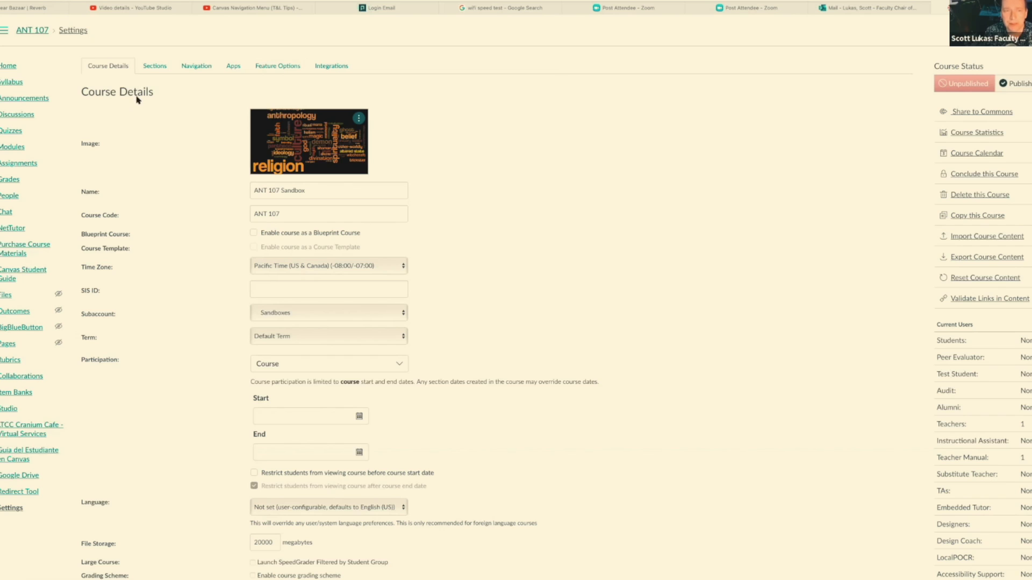
scroll(214, 288, down, 5)
scroll(215, 288, up, 5)
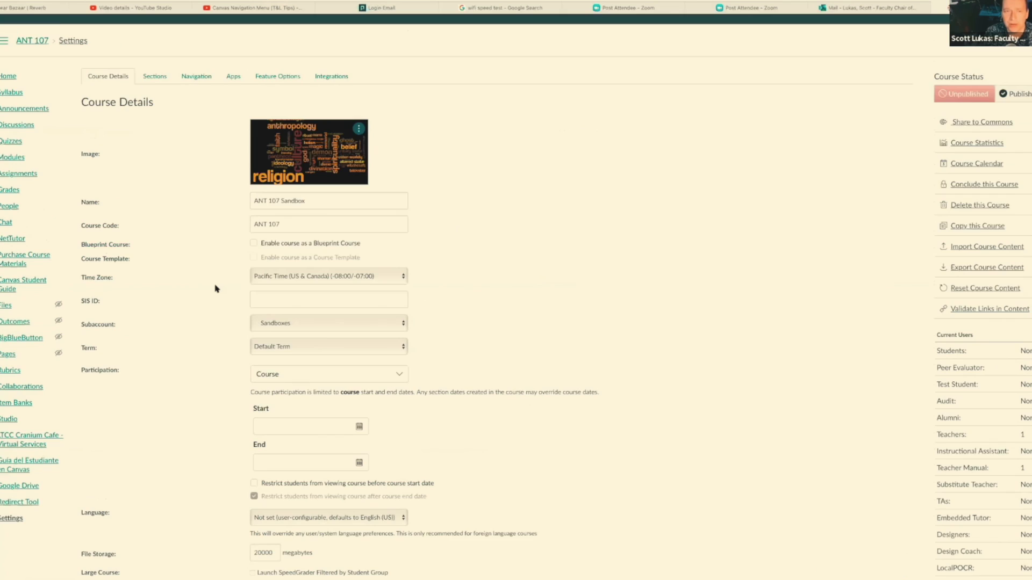
scroll(215, 289, down, 1)
scroll(153, 192, down, 2)
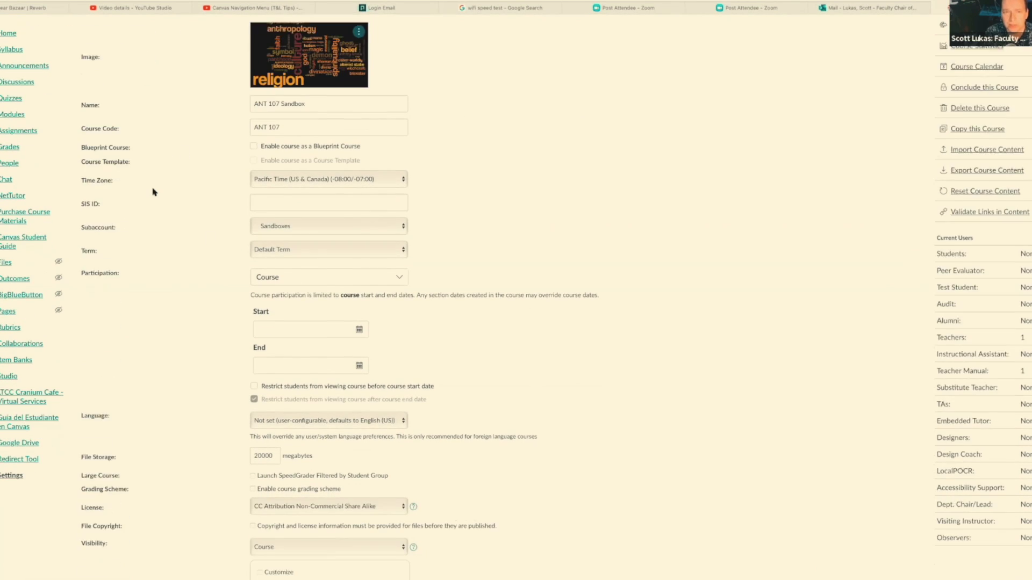
scroll(153, 192, down, 1)
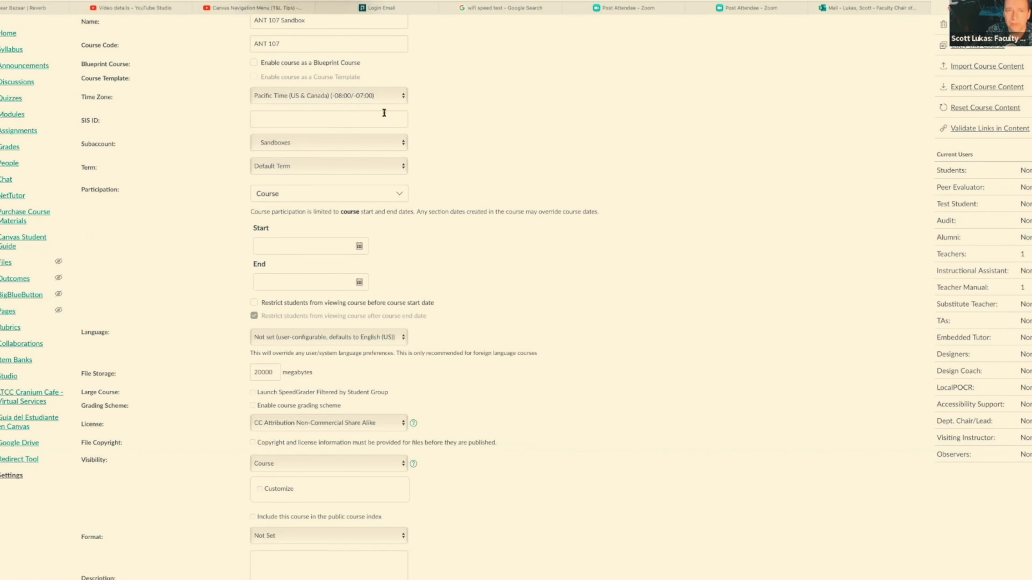
click(359, 144)
click(304, 141)
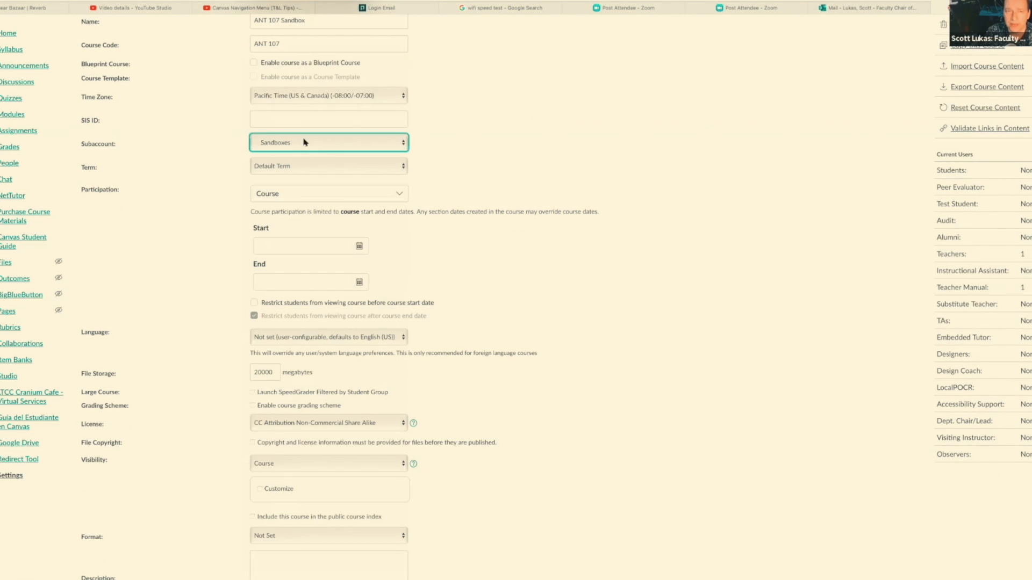
Step: Examine the file storage quota and the surrounding fields in the course details
scroll(318, 359, down, 1)
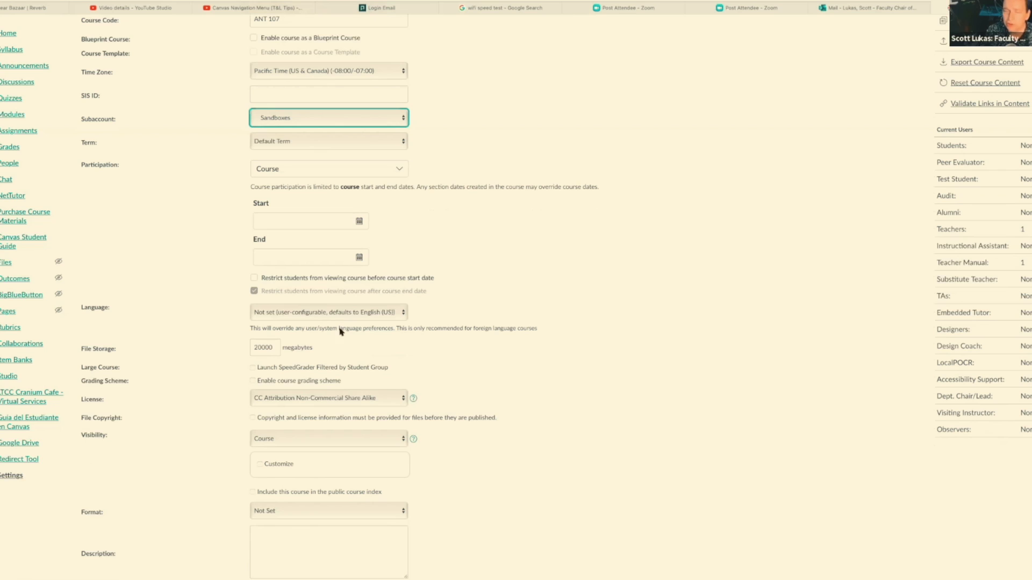
scroll(486, 410, down, 2)
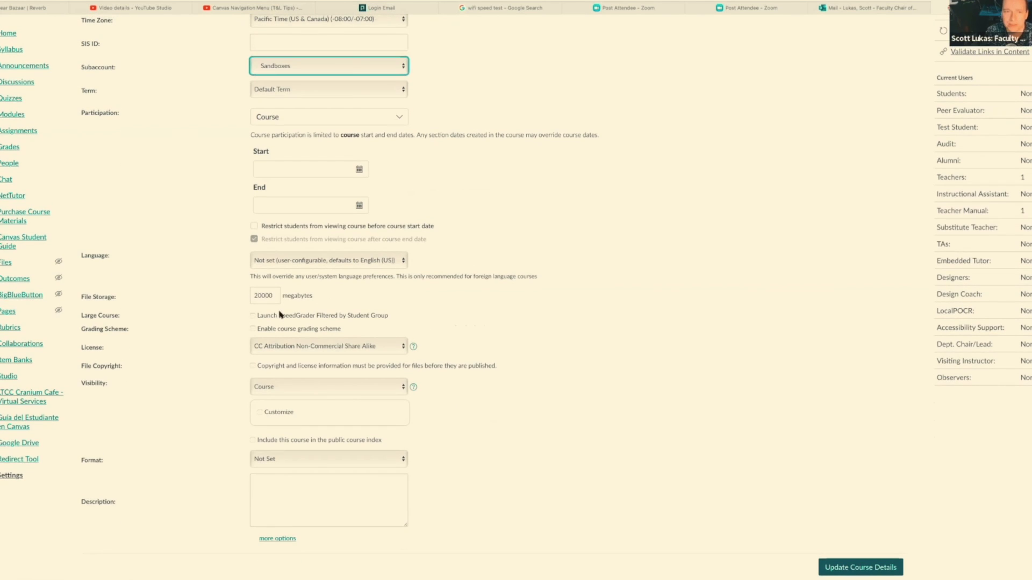
drag(276, 295, 209, 293)
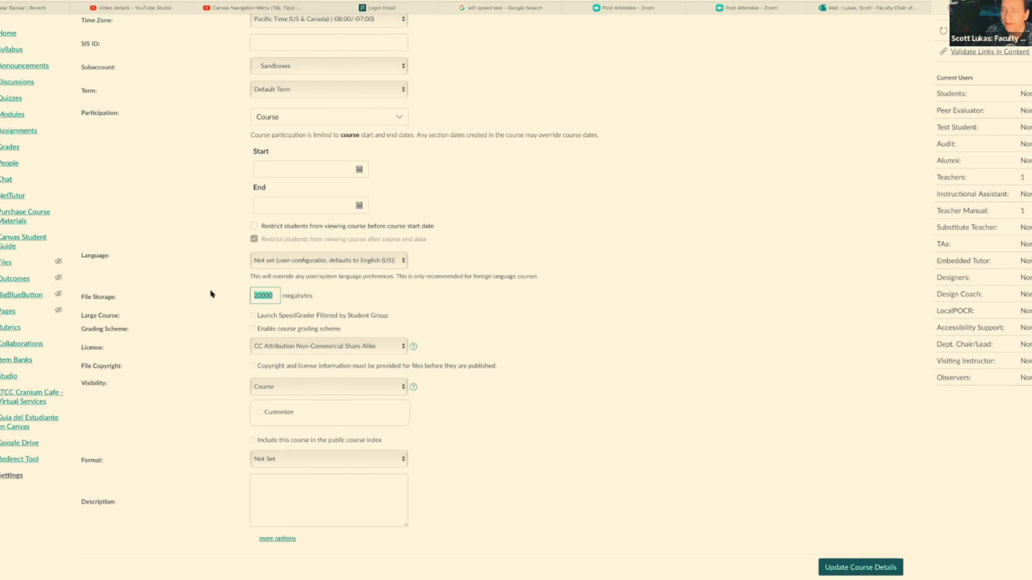
click(282, 298)
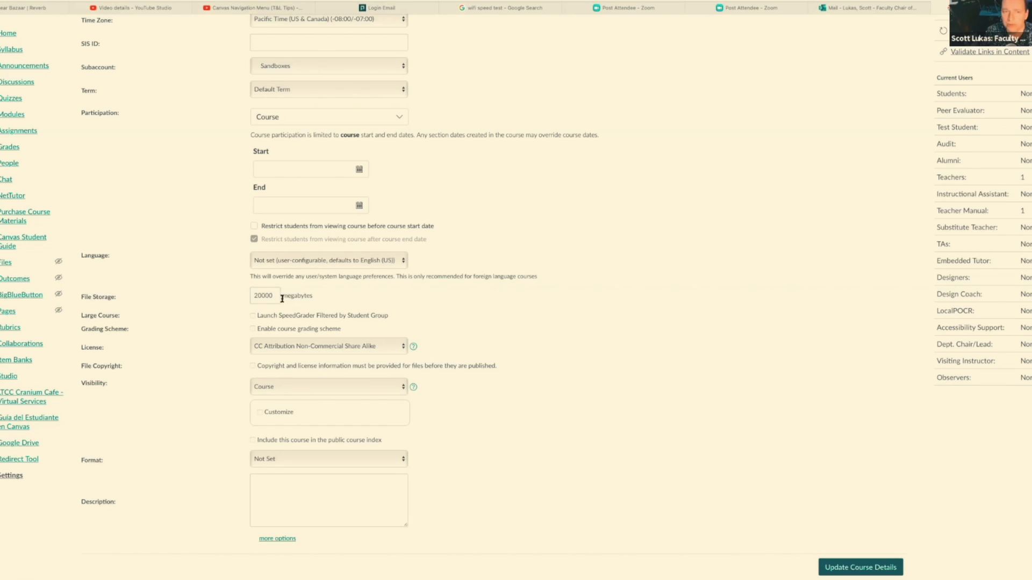
drag(275, 298, 235, 295)
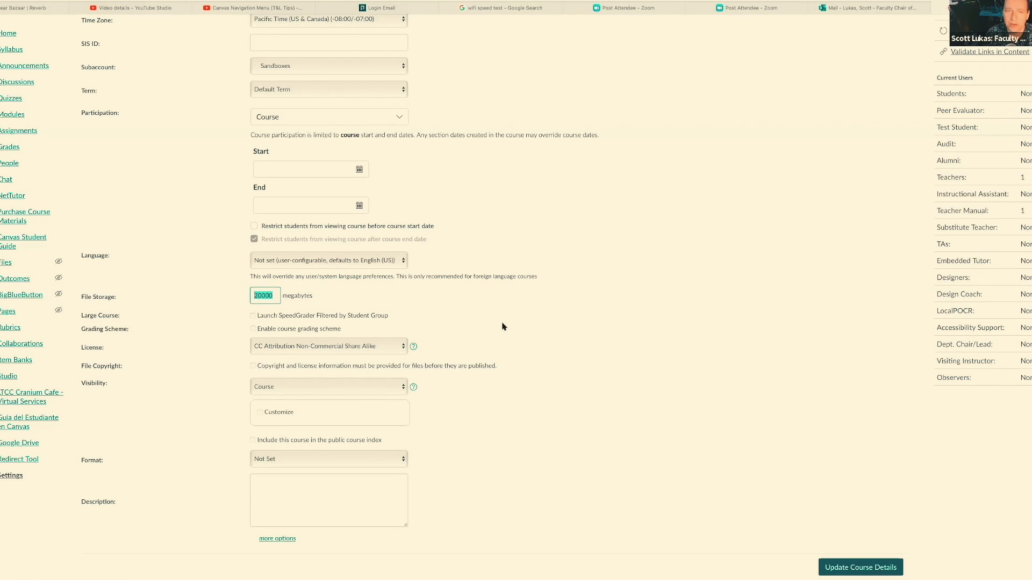
scroll(502, 326, up, 4)
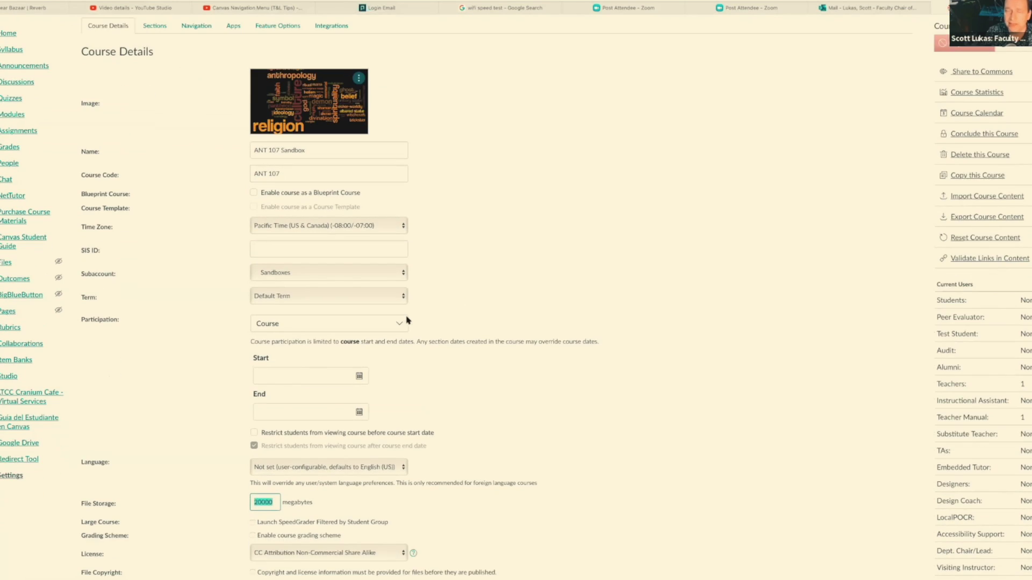
scroll(406, 319, down, 3)
scroll(407, 320, down, 3)
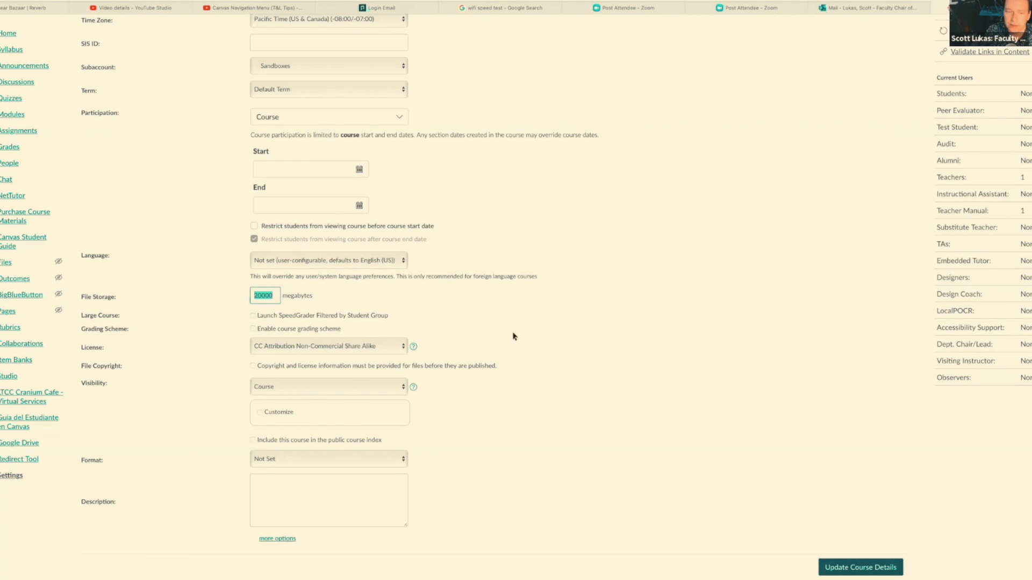
Step: Expand the additional course options and show 7 recent announcements on the course home page
click(280, 540)
scroll(188, 532, down, 5)
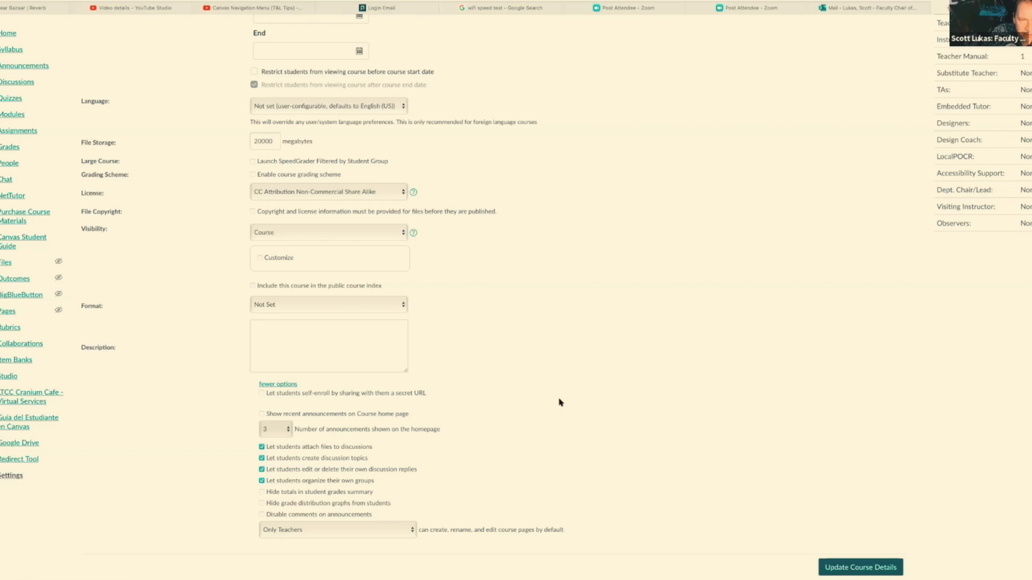
click(262, 414)
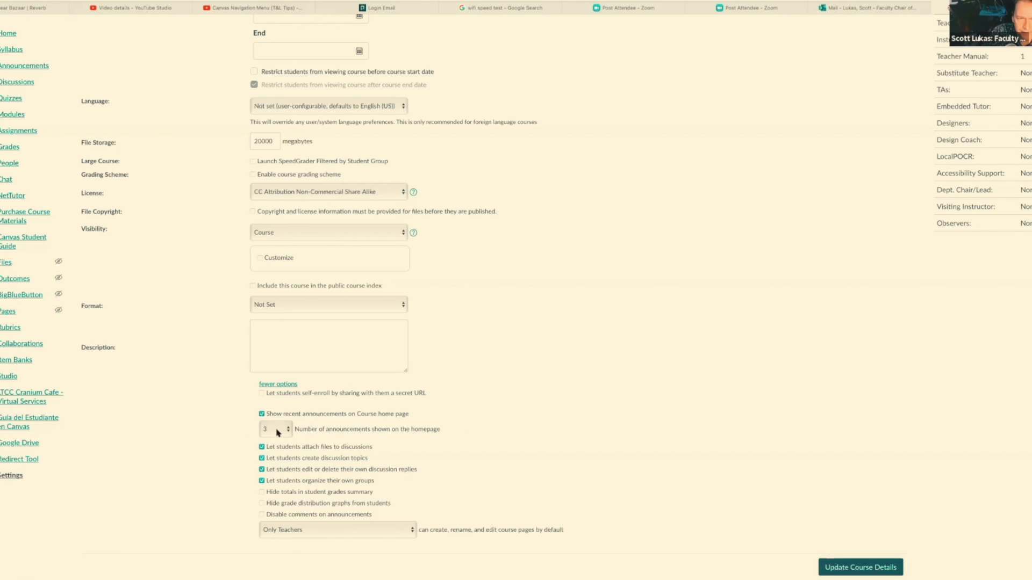
click(278, 433)
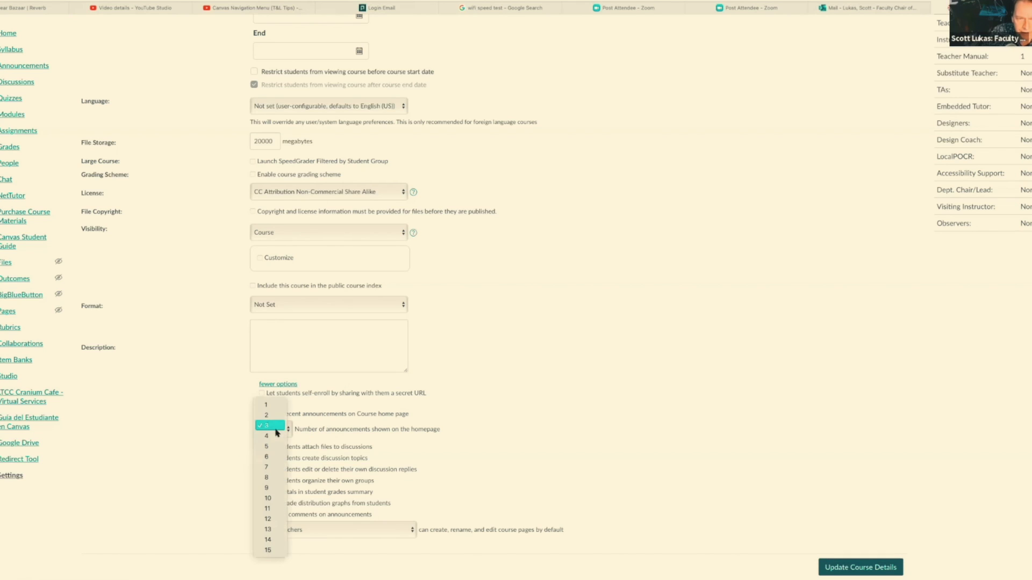
click(273, 467)
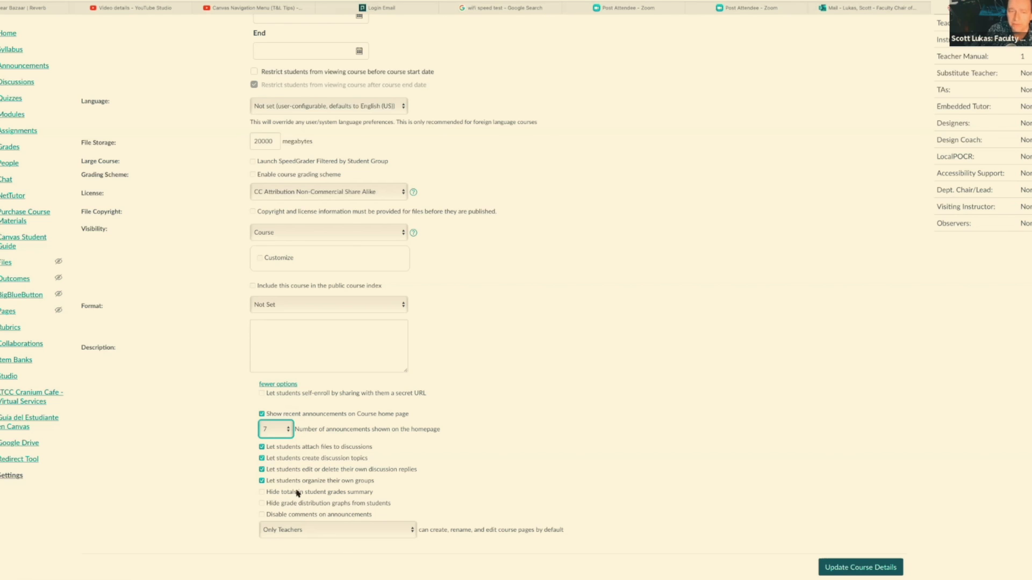
Step: Review the full course details form, including dates, license, visibility and the student permission options
scroll(419, 452, up, 5)
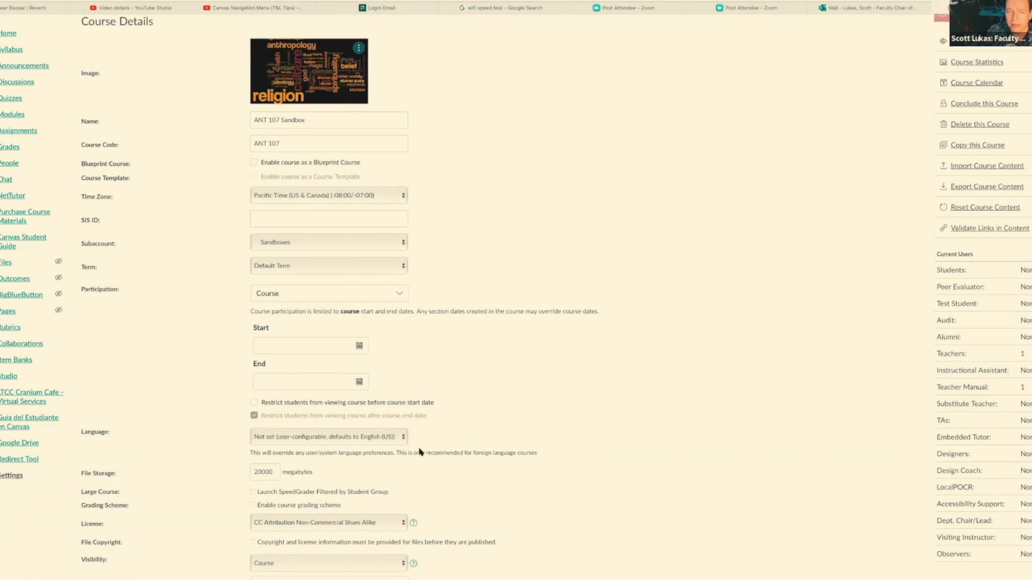
scroll(419, 452, down, 5)
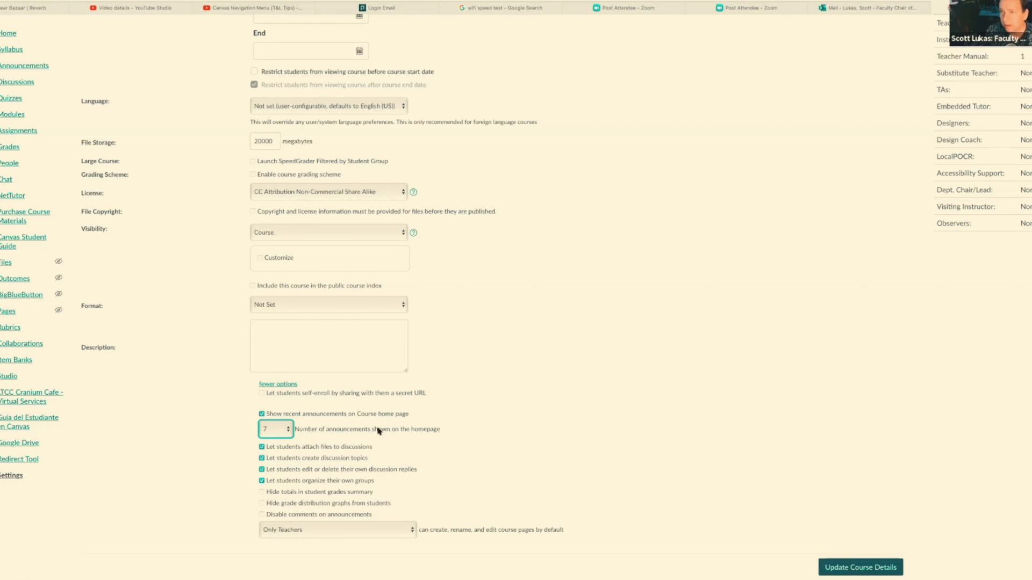
scroll(359, 333, up, 8)
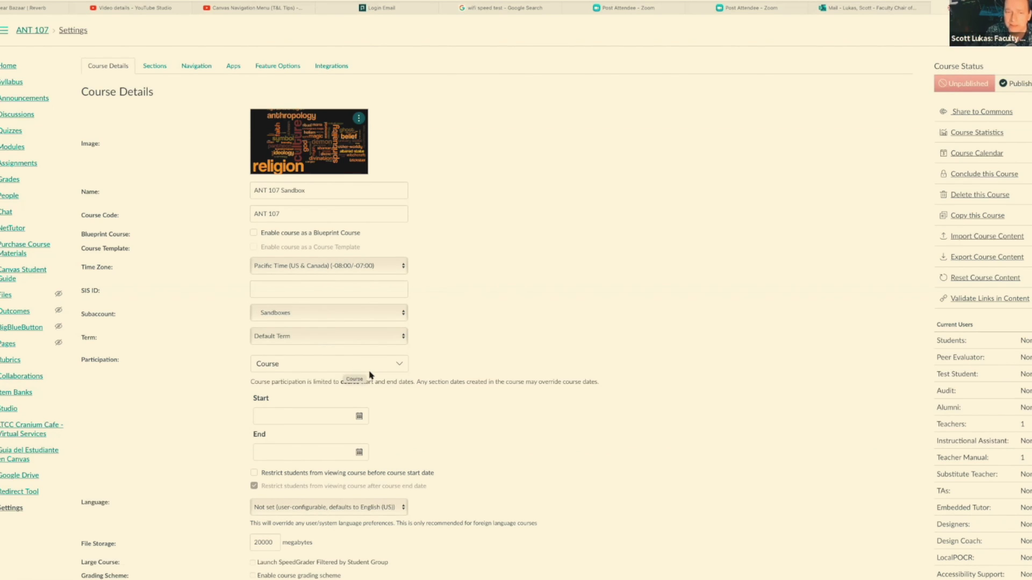
scroll(370, 375, down, 7)
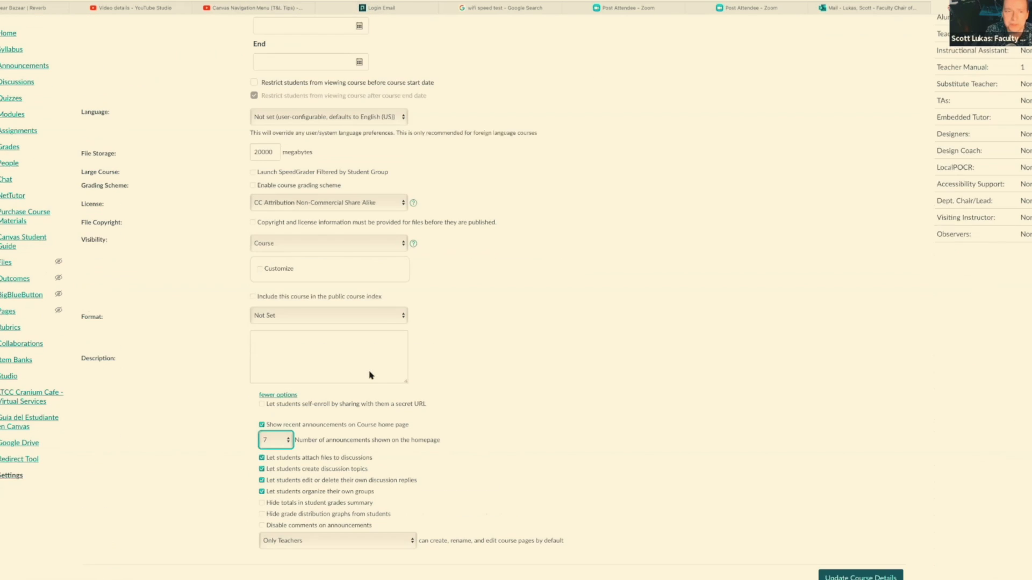
scroll(532, 351, up, 1)
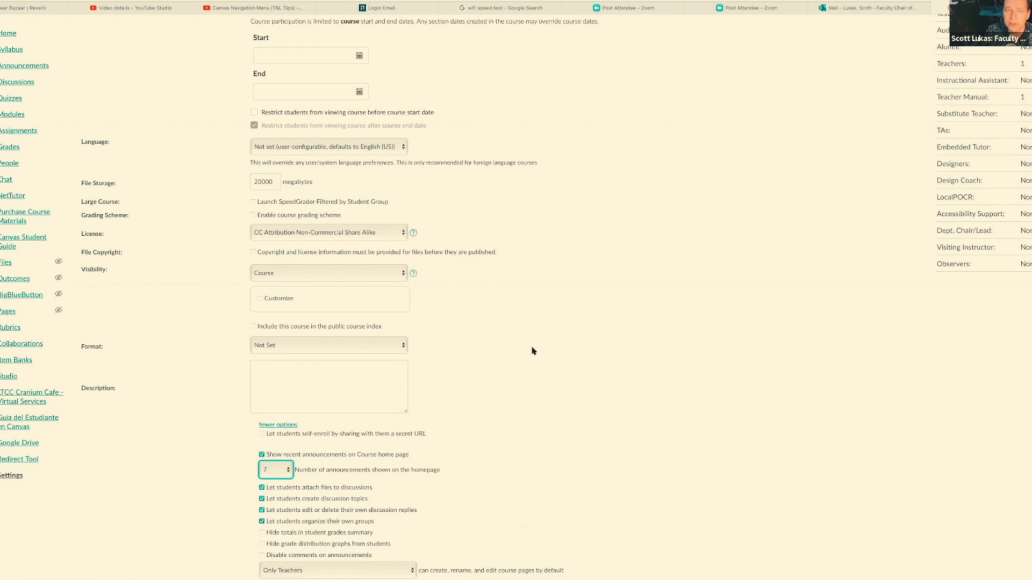
scroll(532, 351, down, 1)
scroll(532, 350, up, 4)
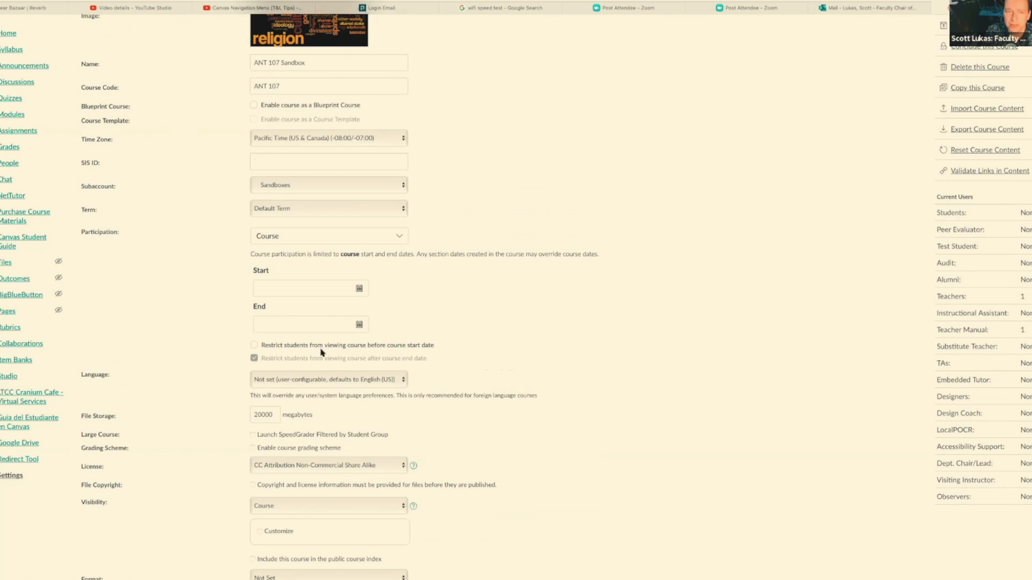
scroll(322, 353, down, 3)
scroll(322, 352, up, 6)
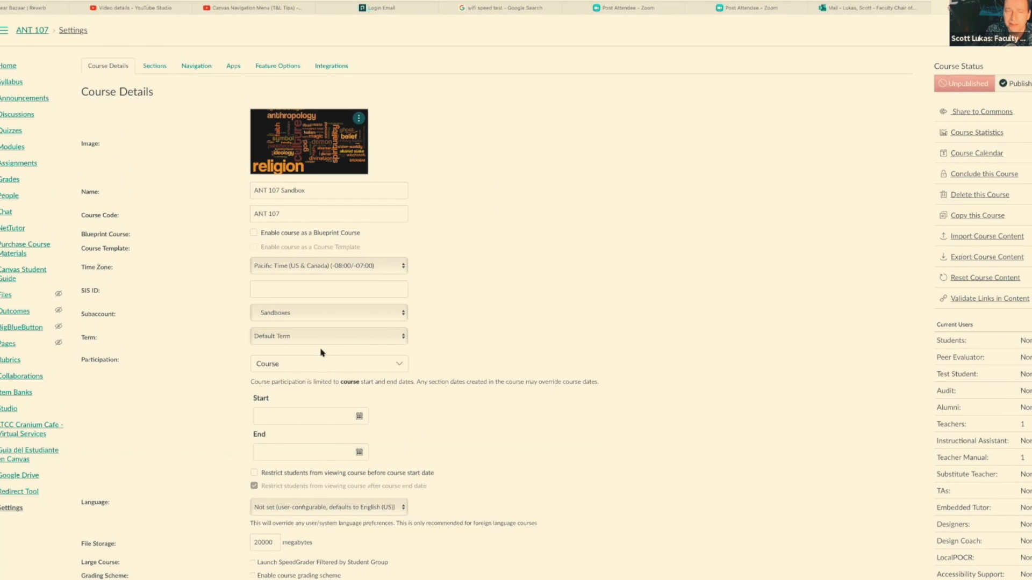
Step: Examine the available license choices in the course details and review the visibility, format and student permission options
scroll(322, 352, down, 5)
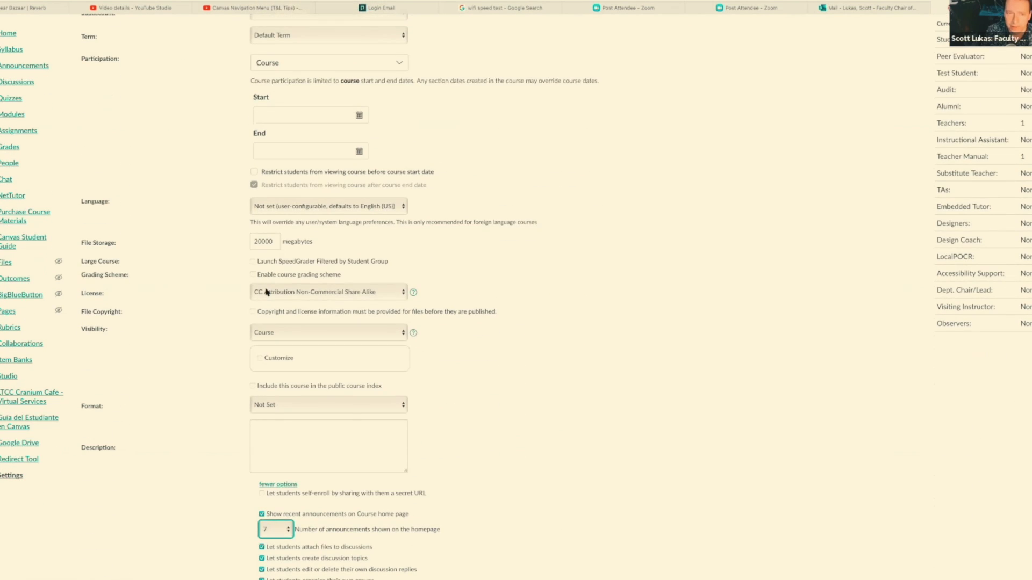
click(267, 292)
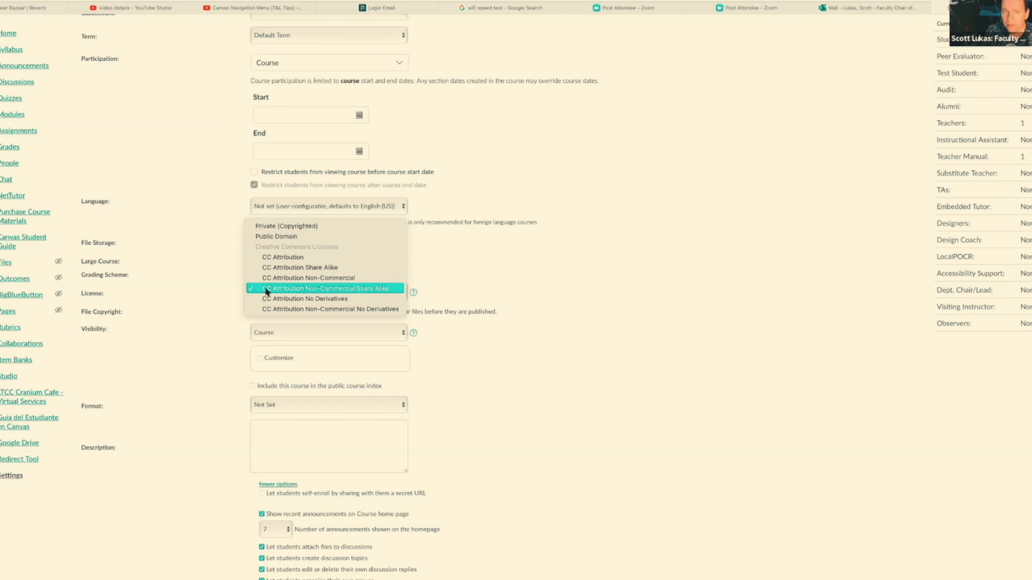
click(821, 232)
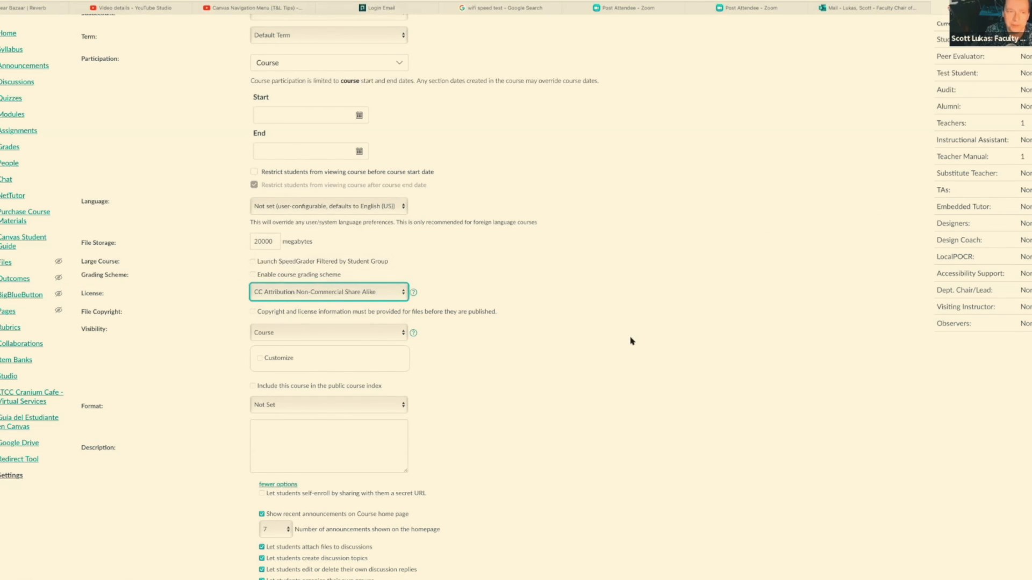
scroll(632, 342, down, 2)
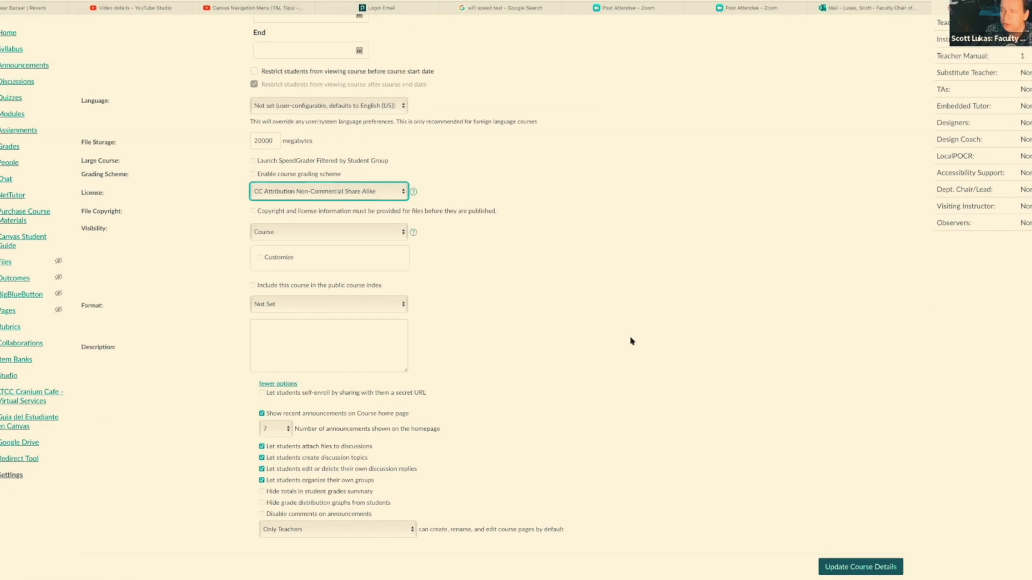
scroll(631, 342, up, 4)
scroll(632, 341, up, 4)
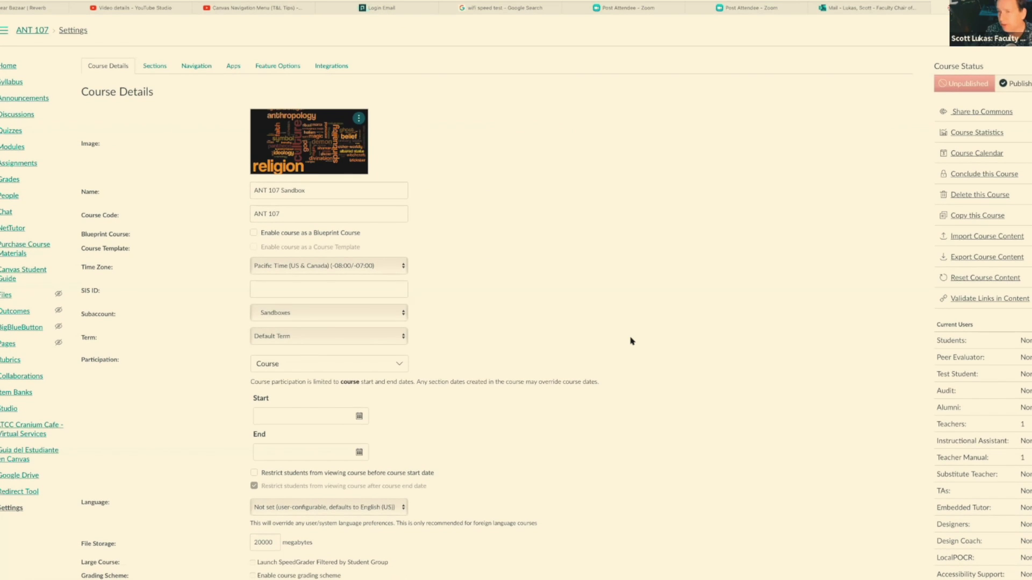
scroll(631, 341, down, 8)
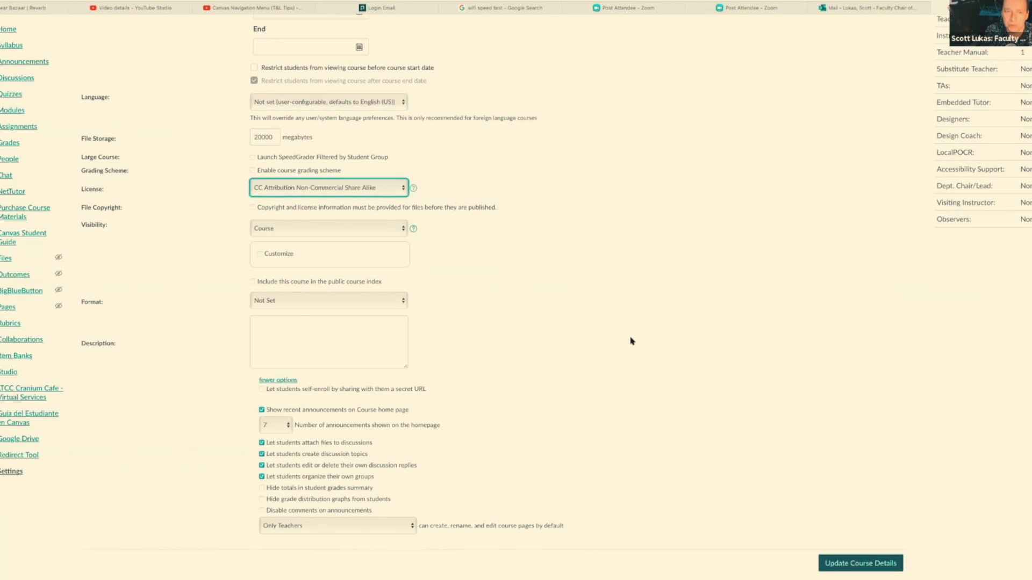
scroll(632, 342, up, 8)
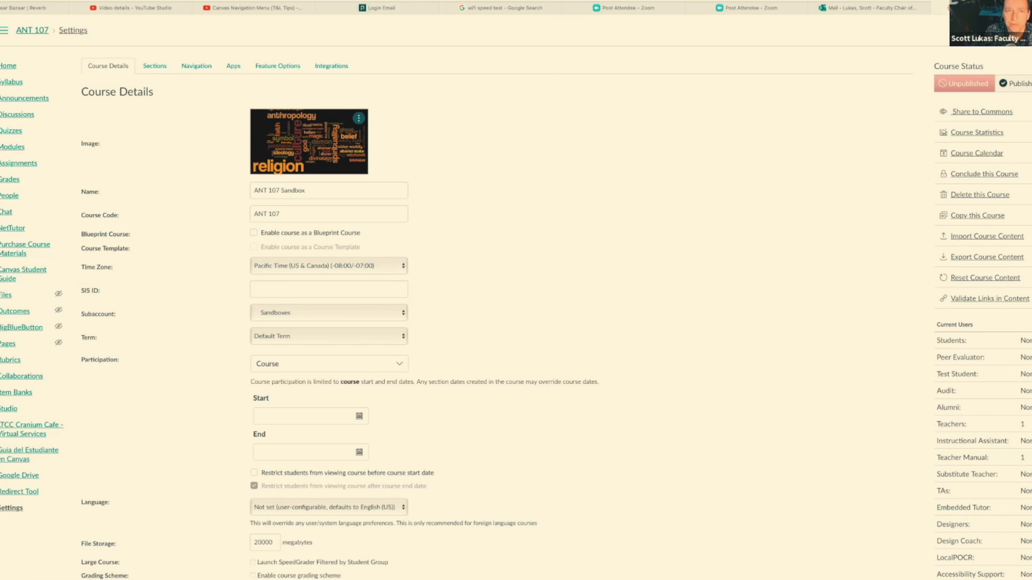
Step: Check the options for choosing or removing the course image and look over the remaining course details
click(359, 117)
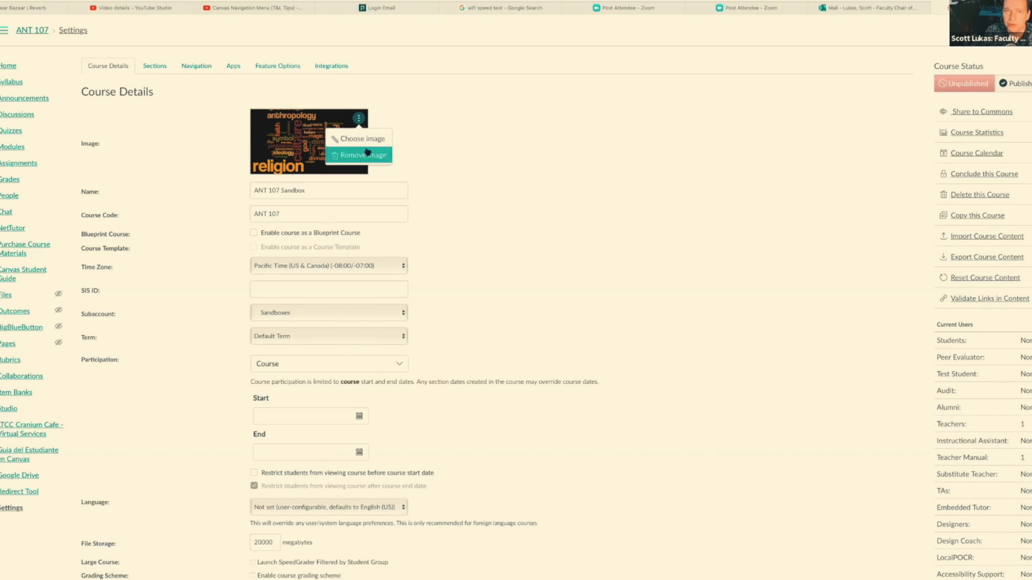
click(594, 155)
scroll(146, 317, down, 2)
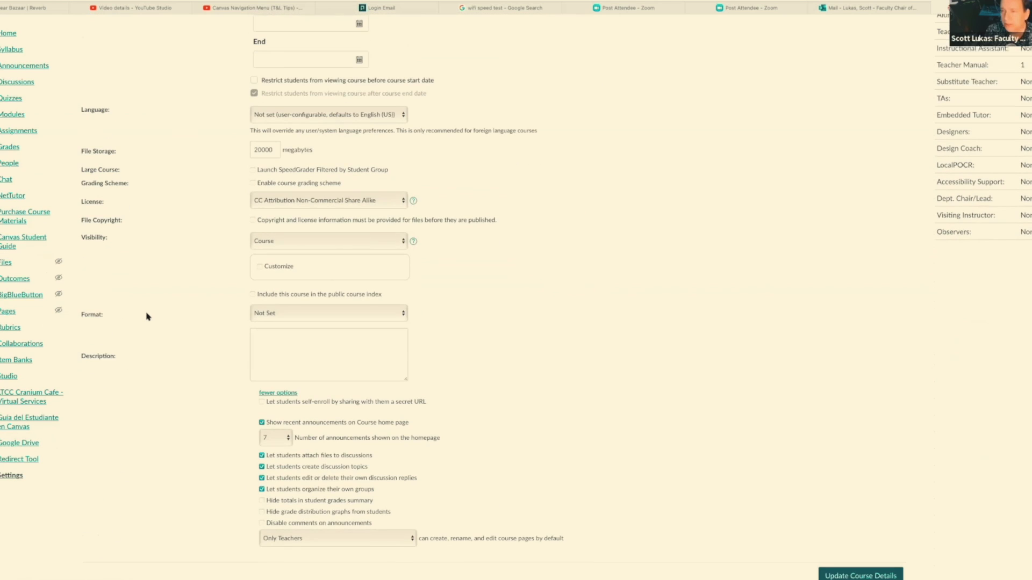
scroll(146, 316, up, 8)
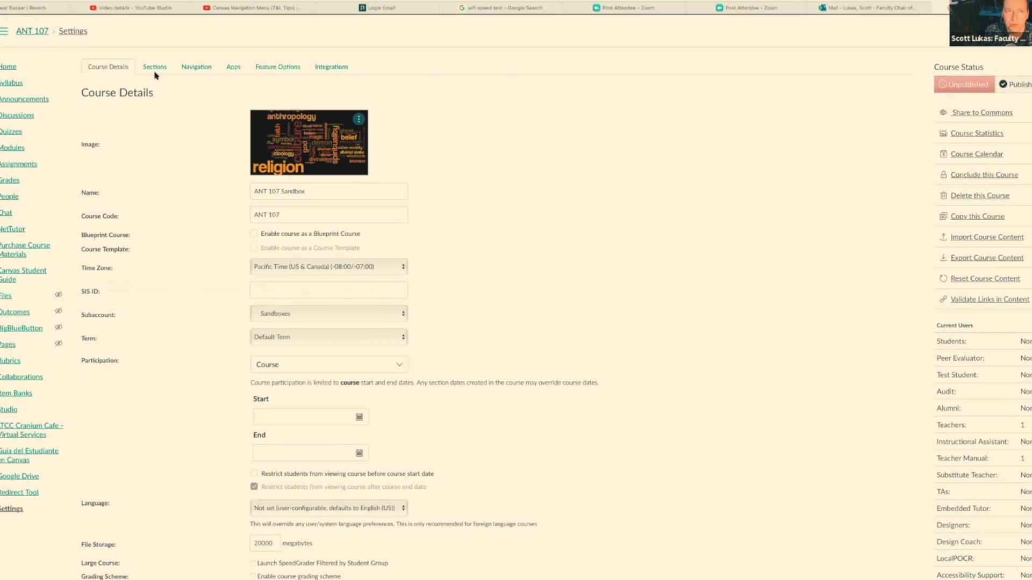
Step: Examine the ANT 107 Sandbox section's enrollments and its editable name and date fields, and return to the course settings
click(152, 65)
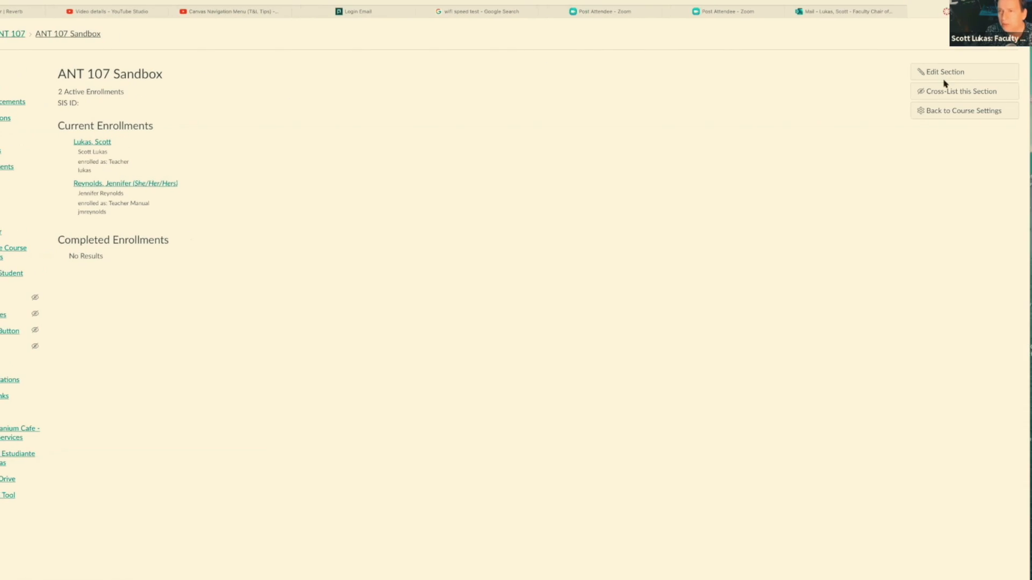
click(967, 70)
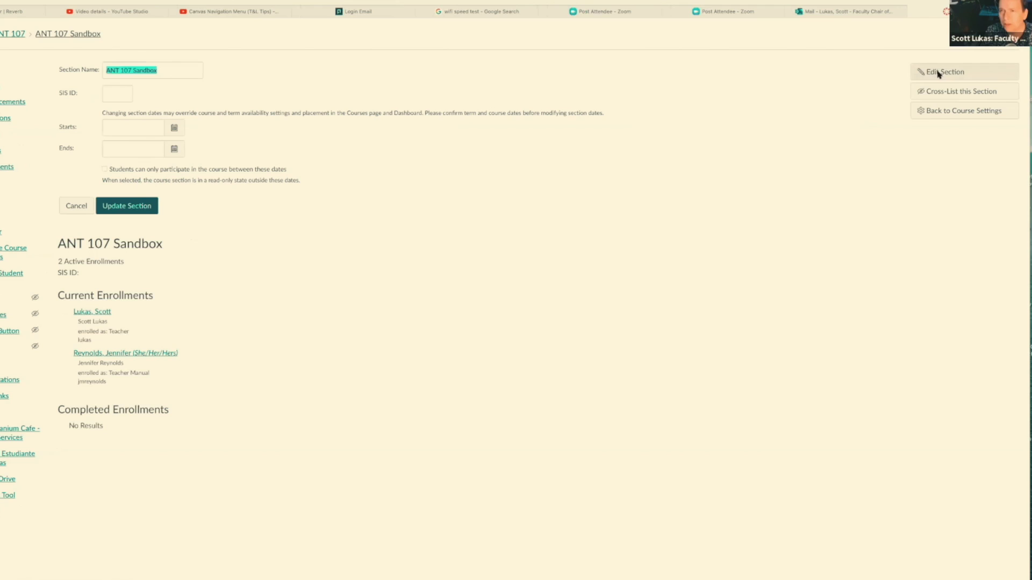
click(174, 128)
click(305, 129)
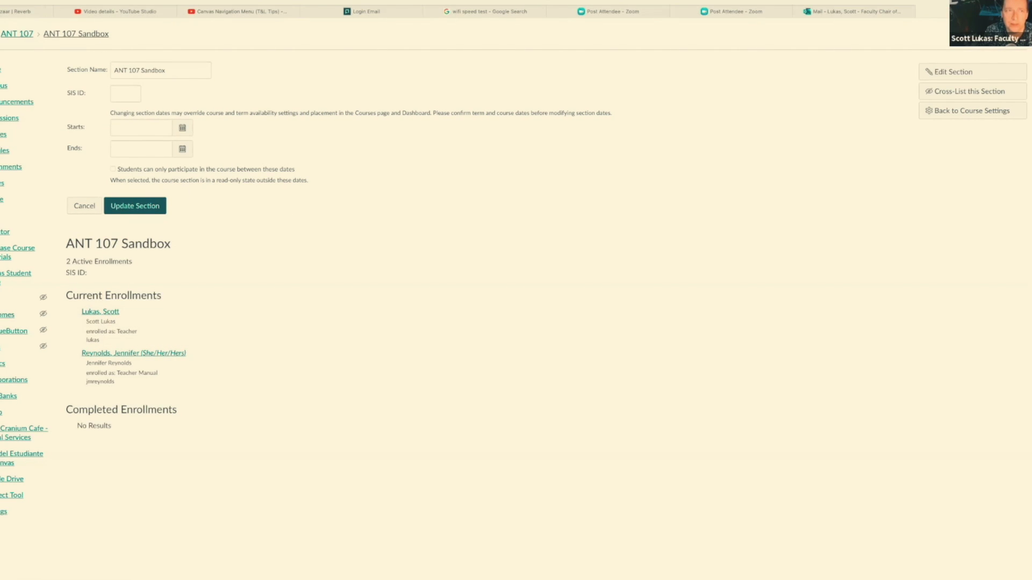
click(989, 111)
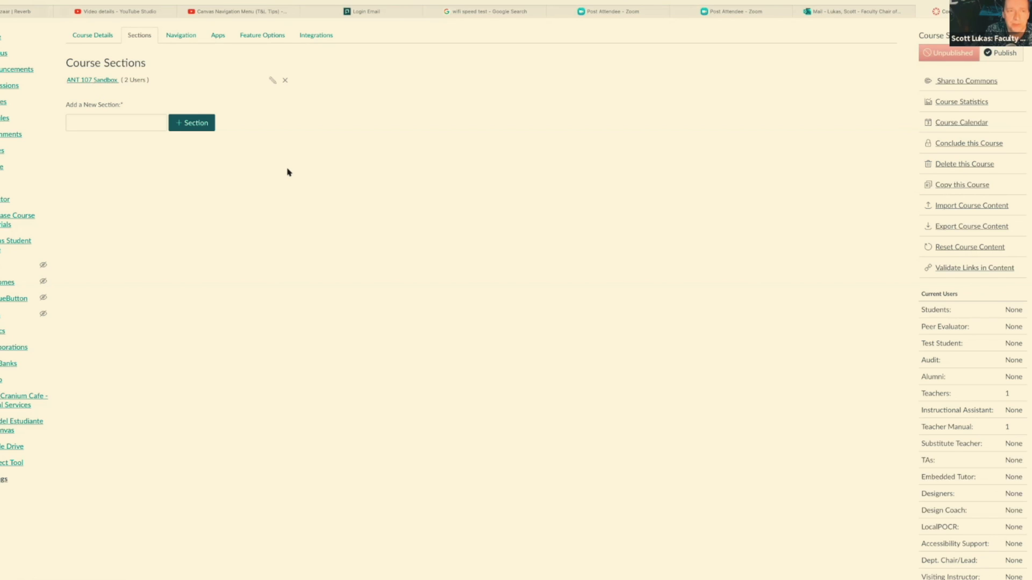
Step: Browse the catalog of external apps that can be added to the course
click(215, 39)
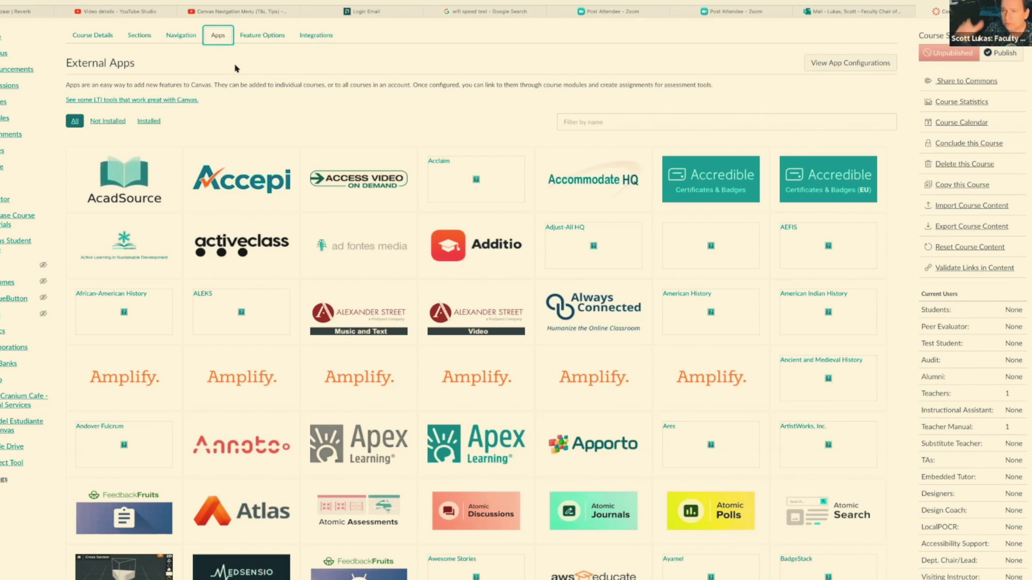
scroll(394, 168, down, 5)
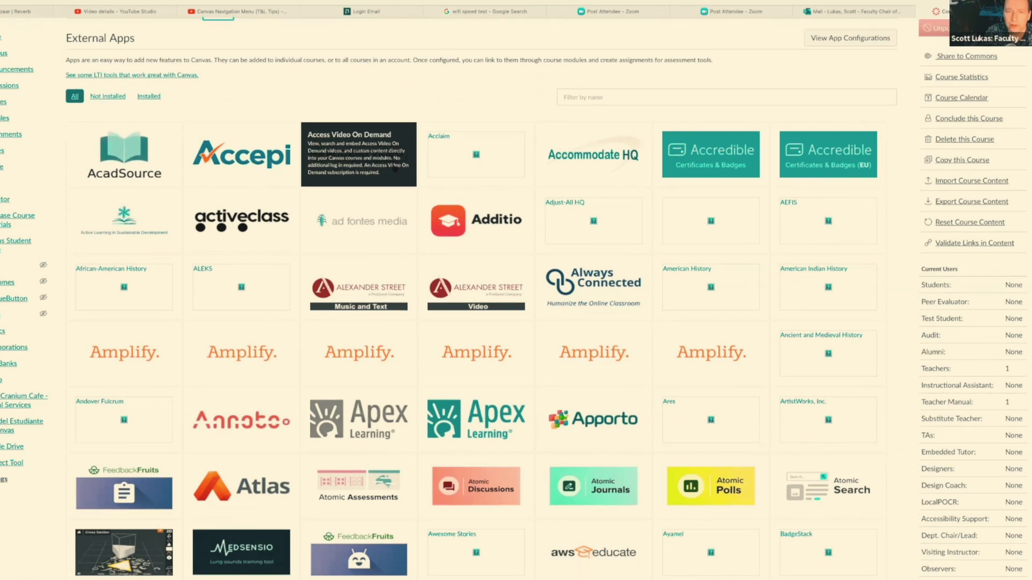
scroll(394, 168, down, 12)
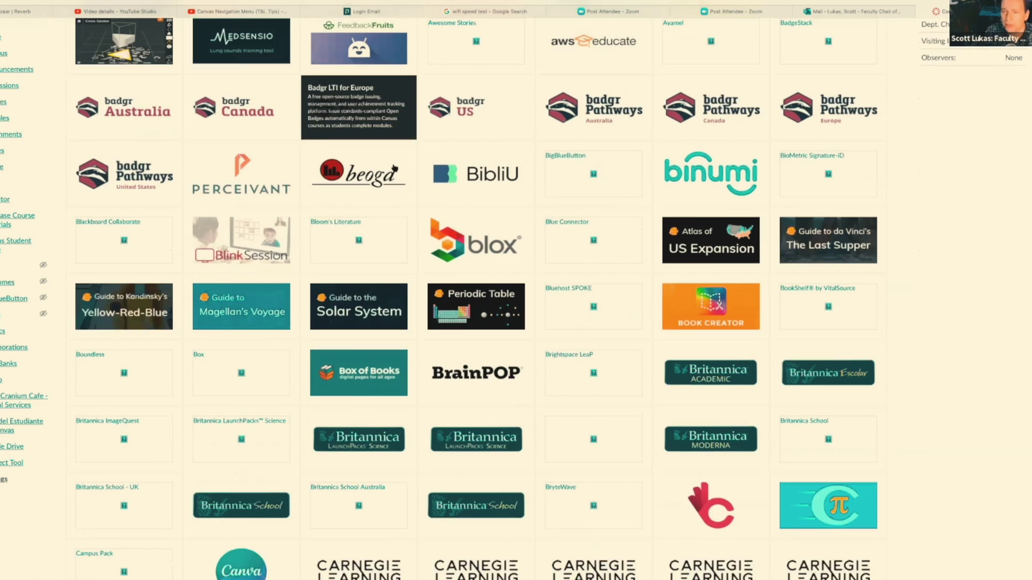
scroll(394, 168, down, 2)
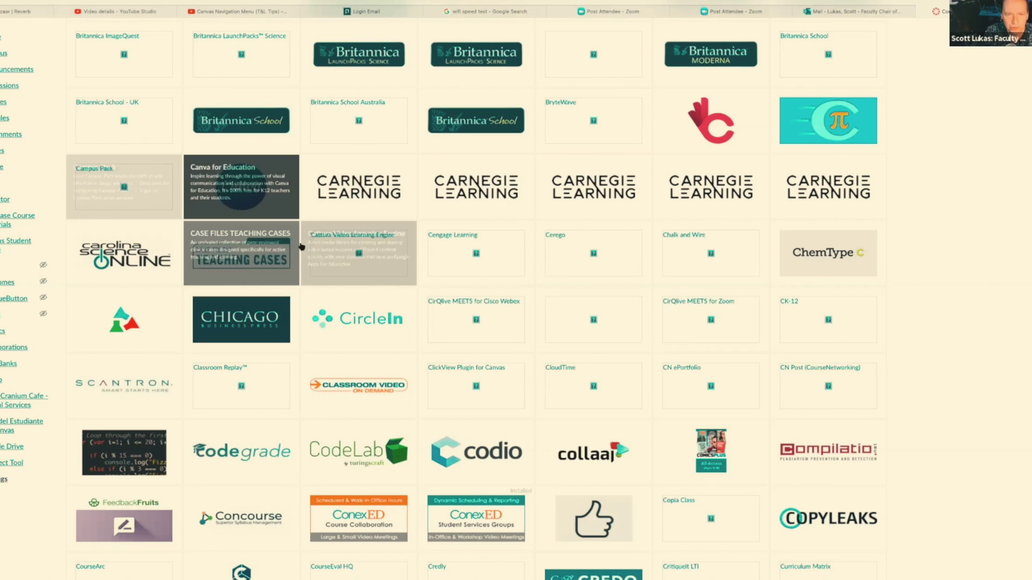
scroll(302, 247, down, 3)
scroll(301, 247, down, 6)
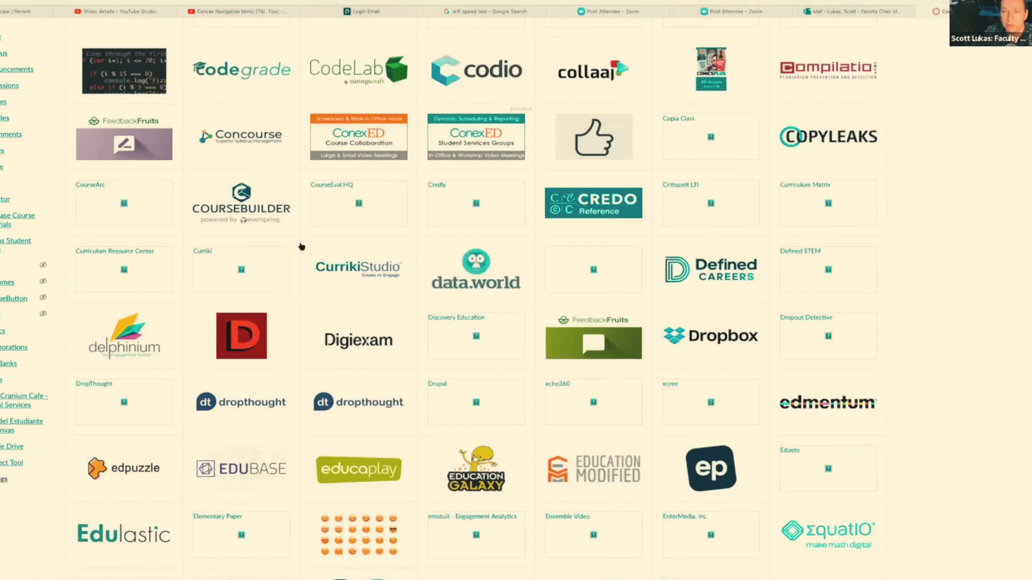
scroll(302, 246, up, 5)
scroll(301, 247, up, 20)
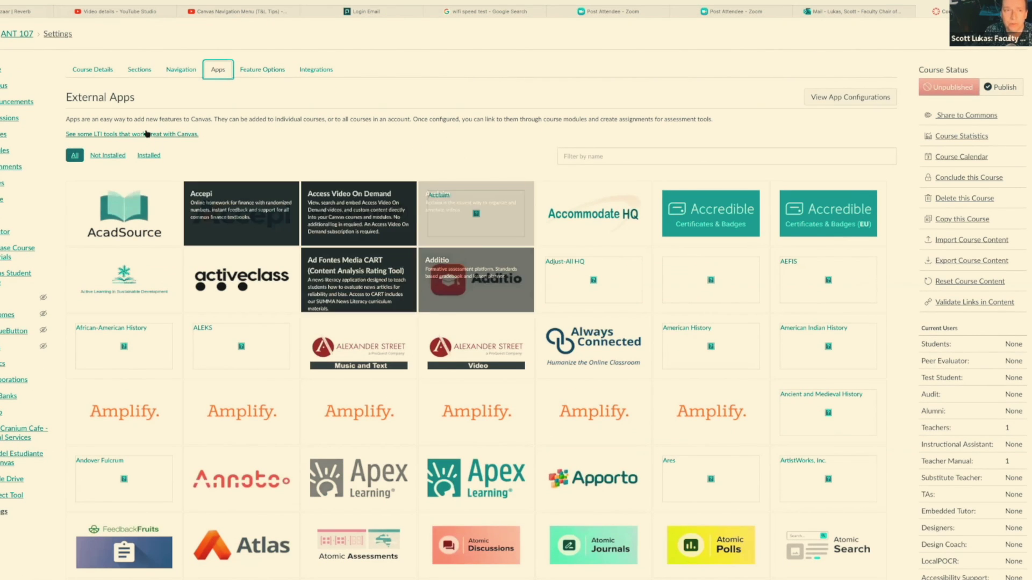
Step: Open the course navigation settings and examine the visible items and those hidden from students
click(181, 69)
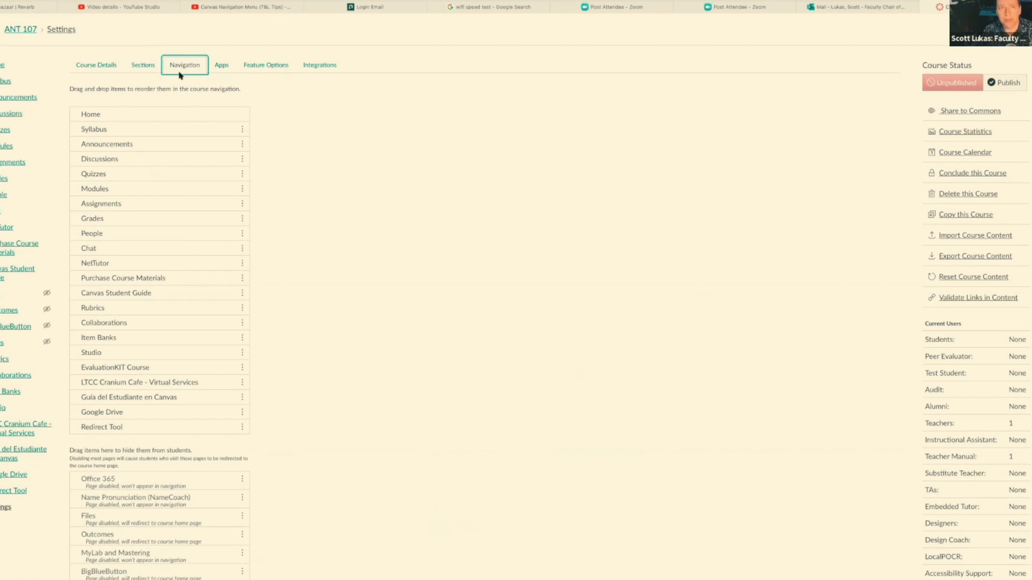
click(11, 508)
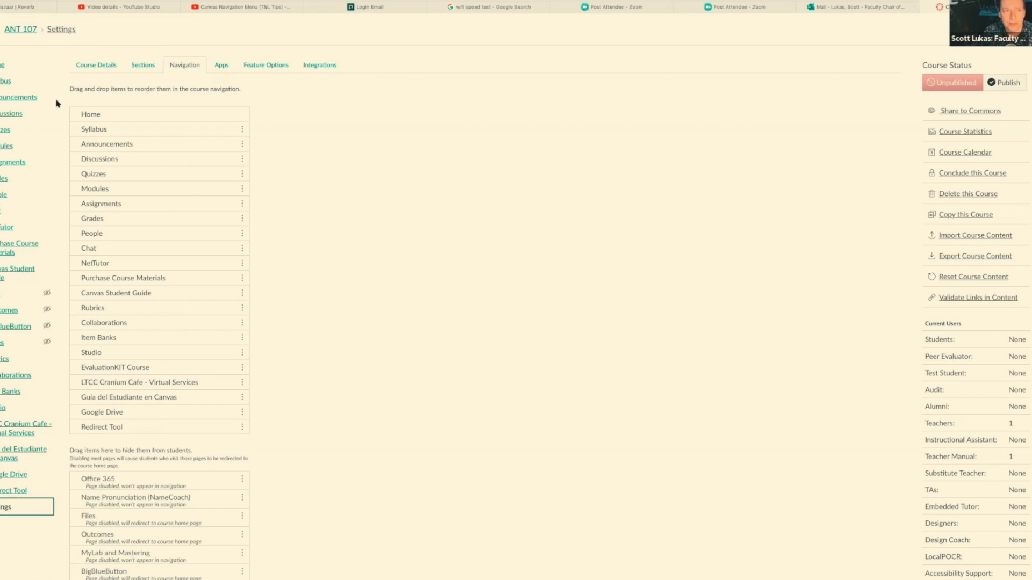
click(200, 65)
scroll(340, 308, down, 1)
scroll(200, 364, down, 4)
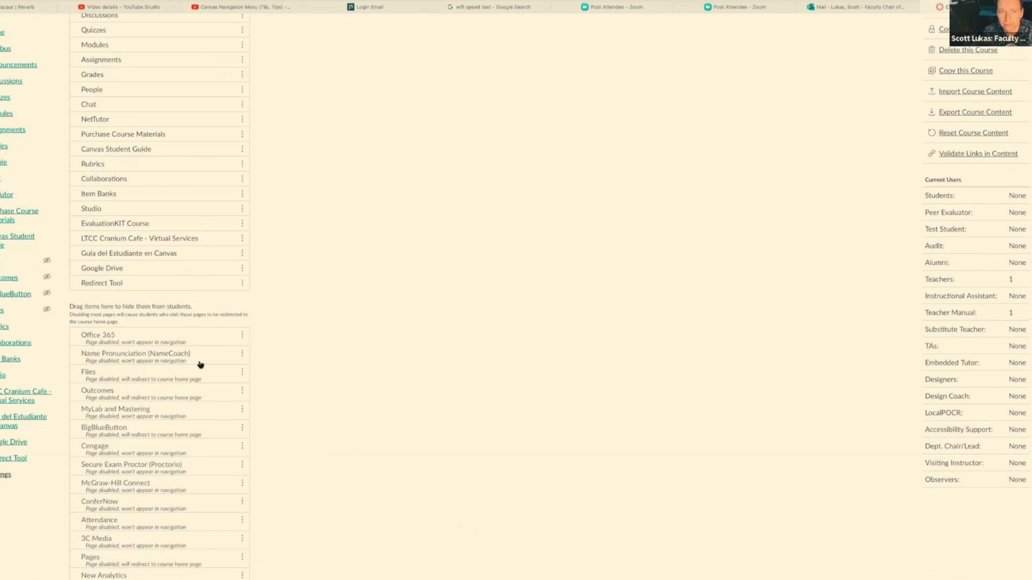
scroll(200, 365, up, 5)
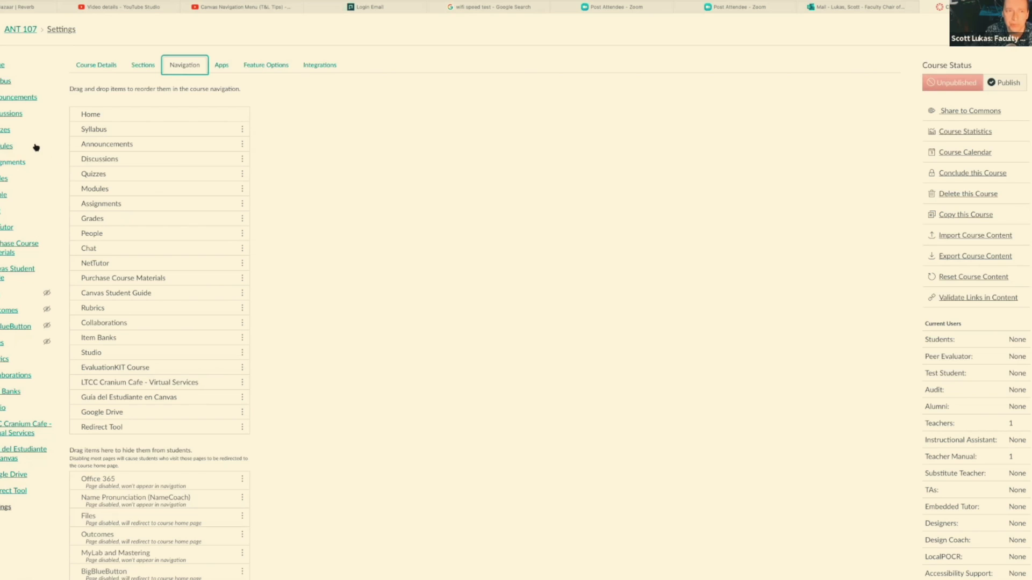
Step: Hide NetTutor from students by moving it into the hidden navigation items between Files and Outcomes, and save
scroll(152, 251, down, 5)
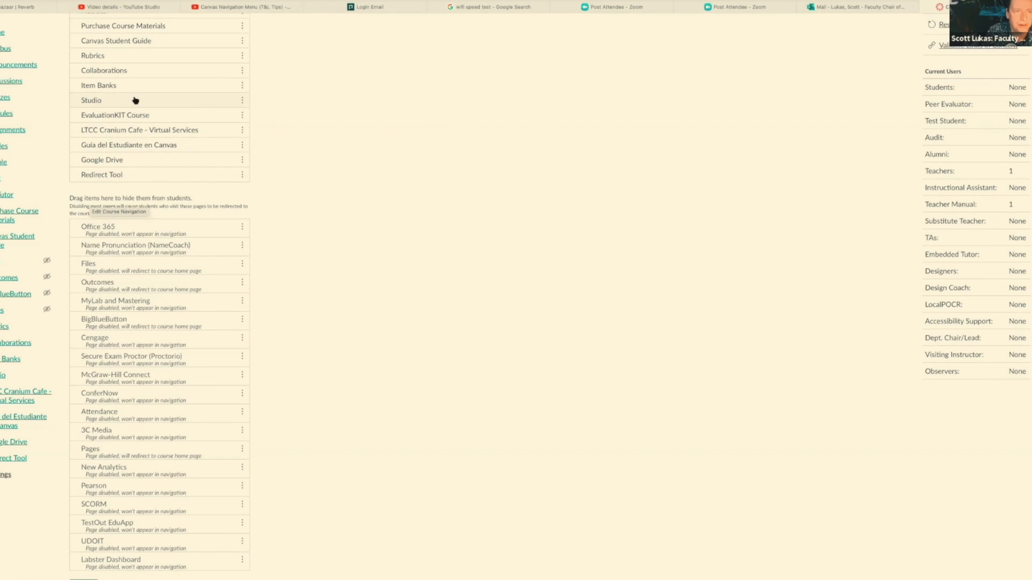
scroll(156, 140, up, 3)
scroll(162, 160, down, 2)
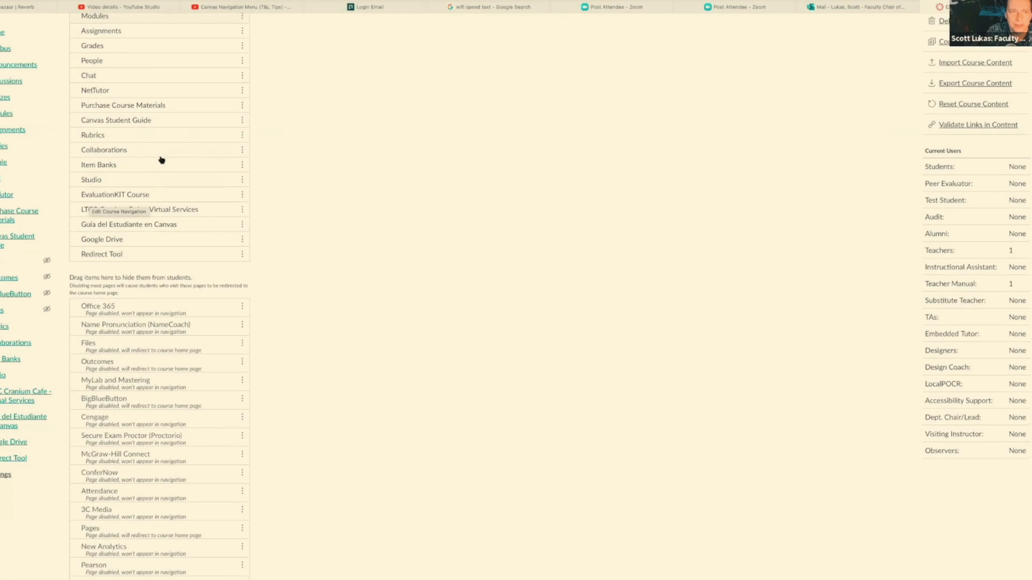
drag(112, 63, 116, 333)
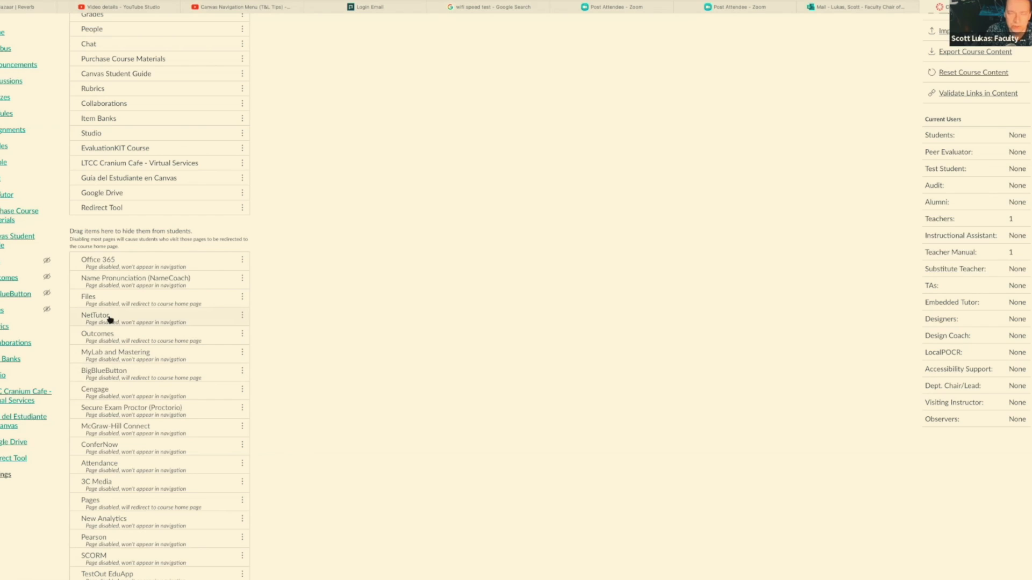
scroll(110, 321, down, 1)
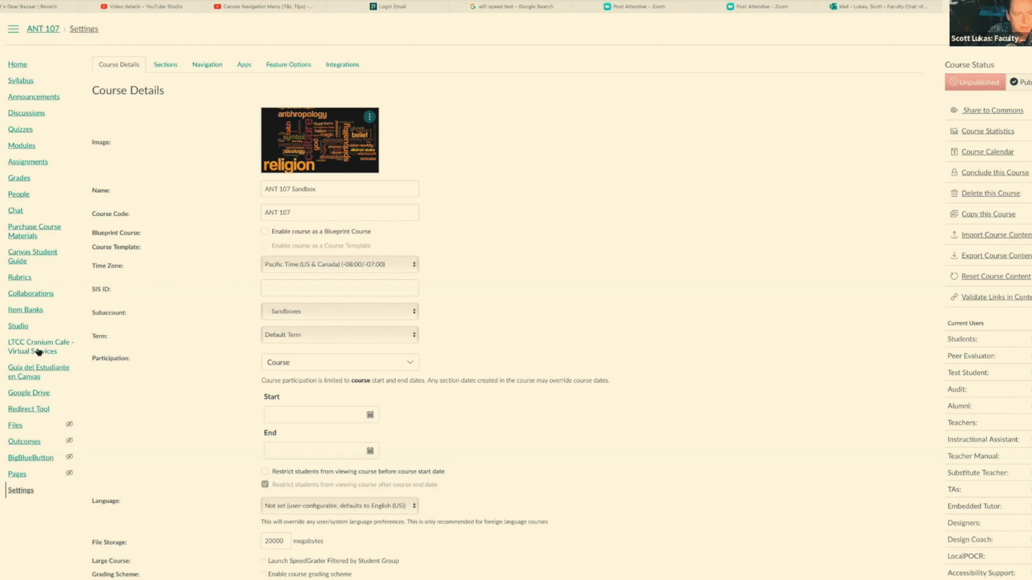
Step: Enable Attendance in the course navigation by moving it from the hidden items to between Studio and EvaluationKIT Course, and save
click(200, 67)
scroll(353, 313, down, 5)
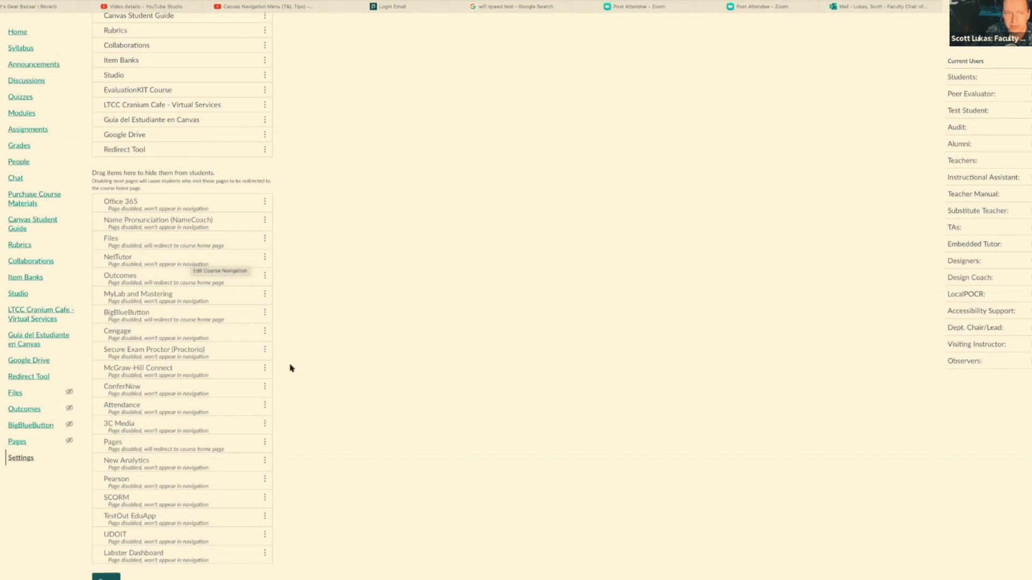
scroll(291, 368, up, 5)
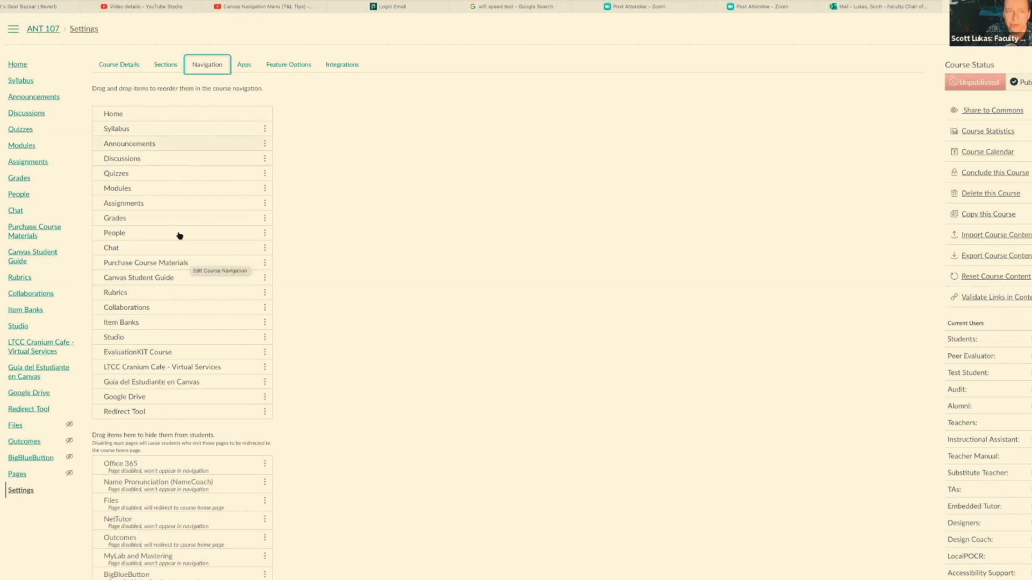
scroll(158, 472, down, 5)
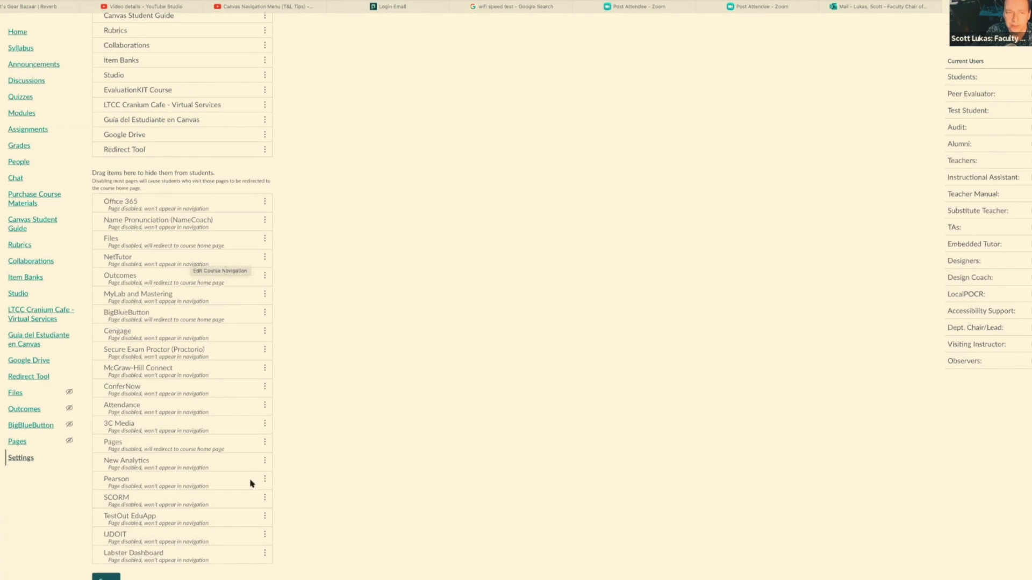
scroll(301, 463, up, 1)
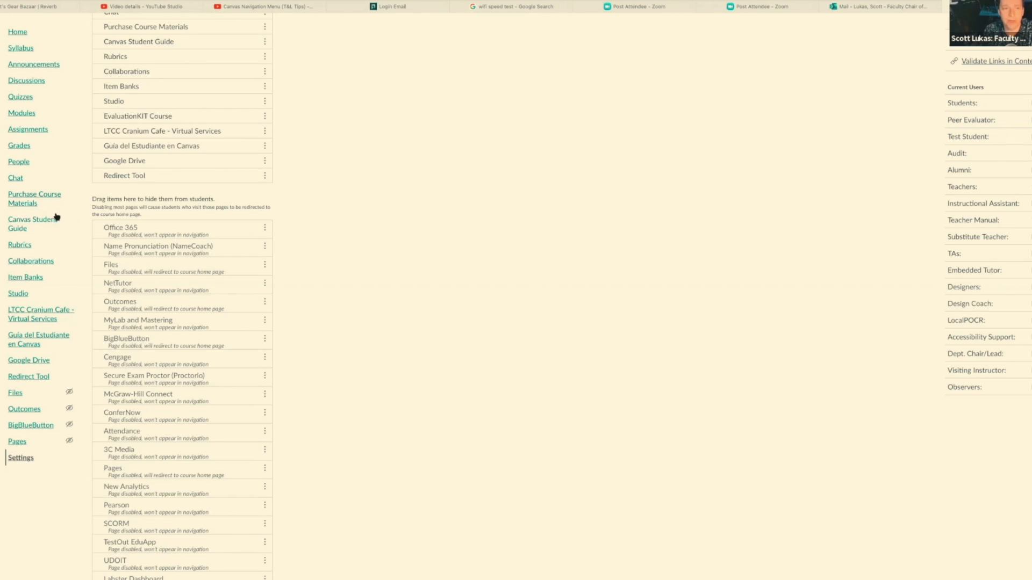
drag(118, 407, 150, 115)
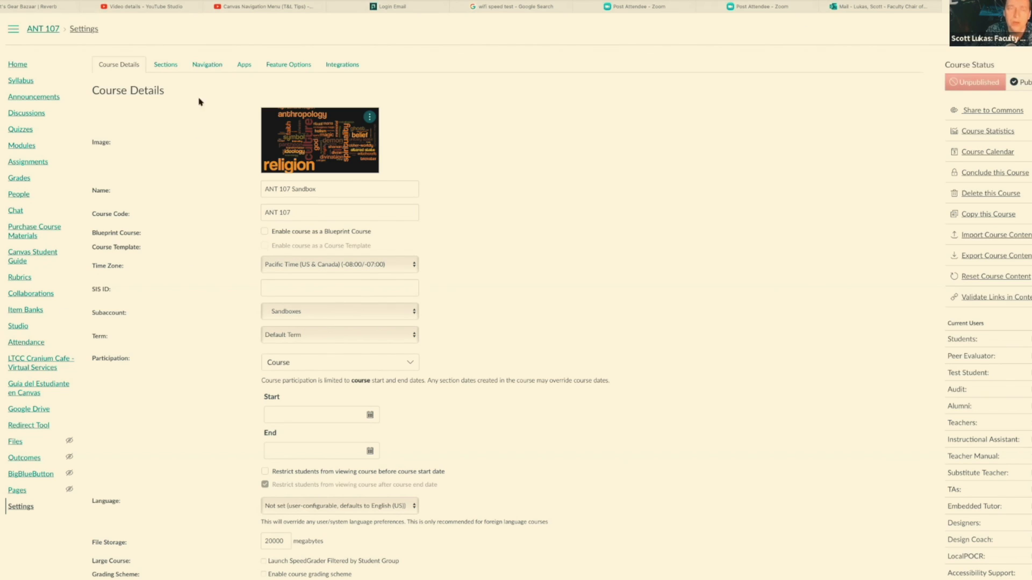
Step: Reopen the course navigation settings and move Attendance directly below Home, above Syllabus
click(208, 67)
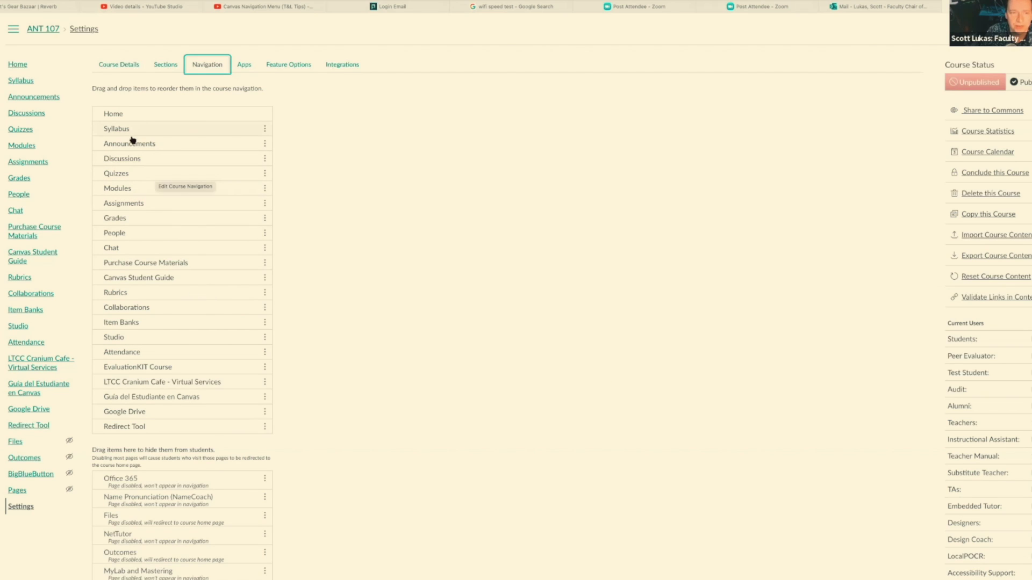
drag(120, 357, 150, 124)
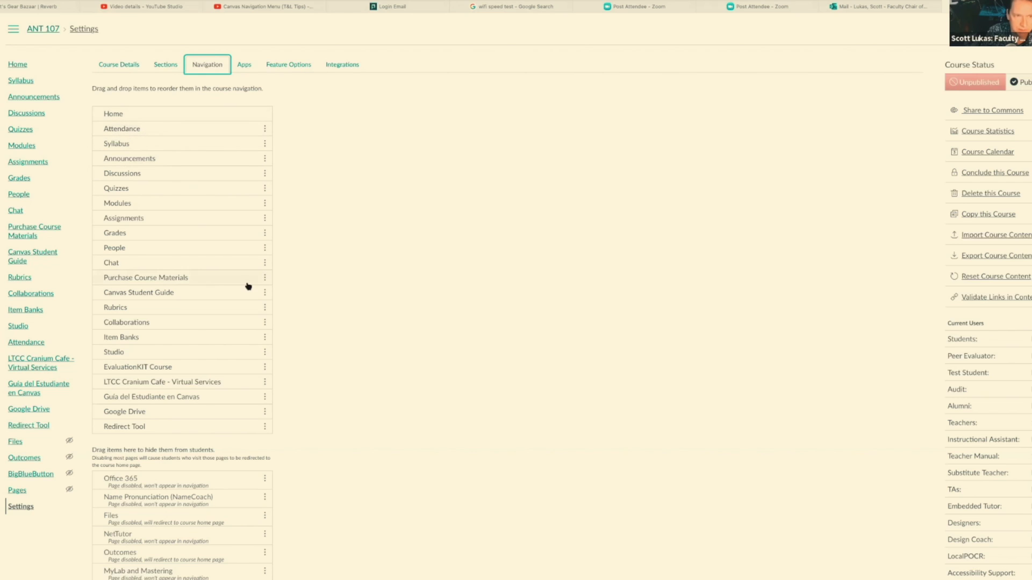
Step: Save the course navigation order with Attendance directly below Home
scroll(249, 286, down, 3)
scroll(248, 288, down, 2)
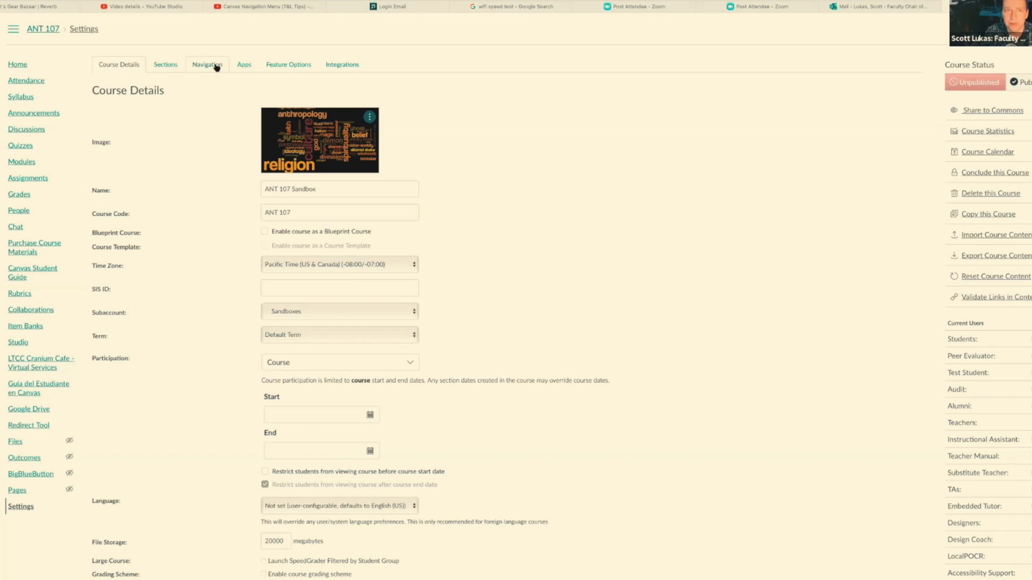
Step: Hide Attendance and Chat from students in the course navigation, place Modules directly below Syllabus, and save
click(216, 66)
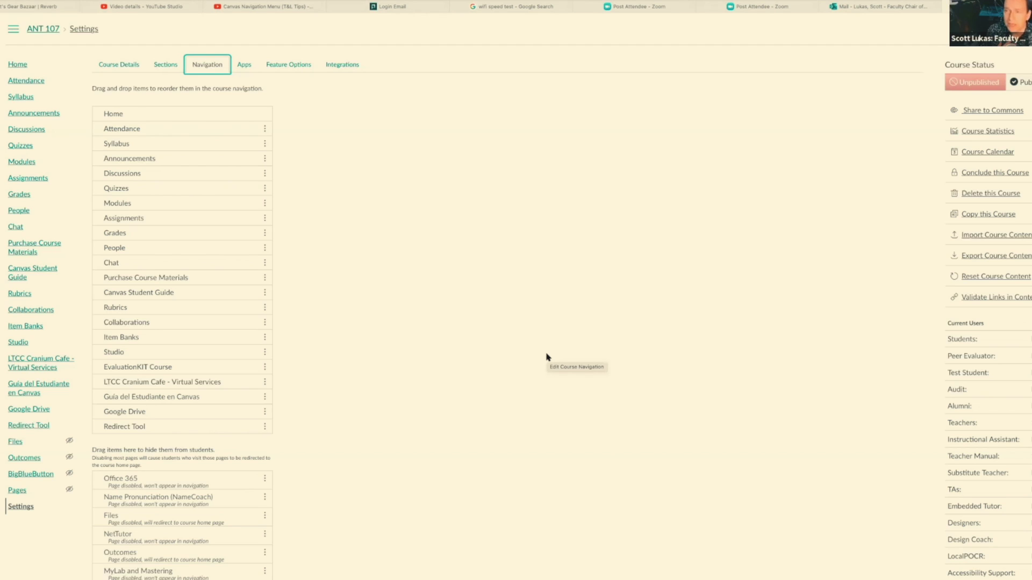
drag(116, 146, 172, 541)
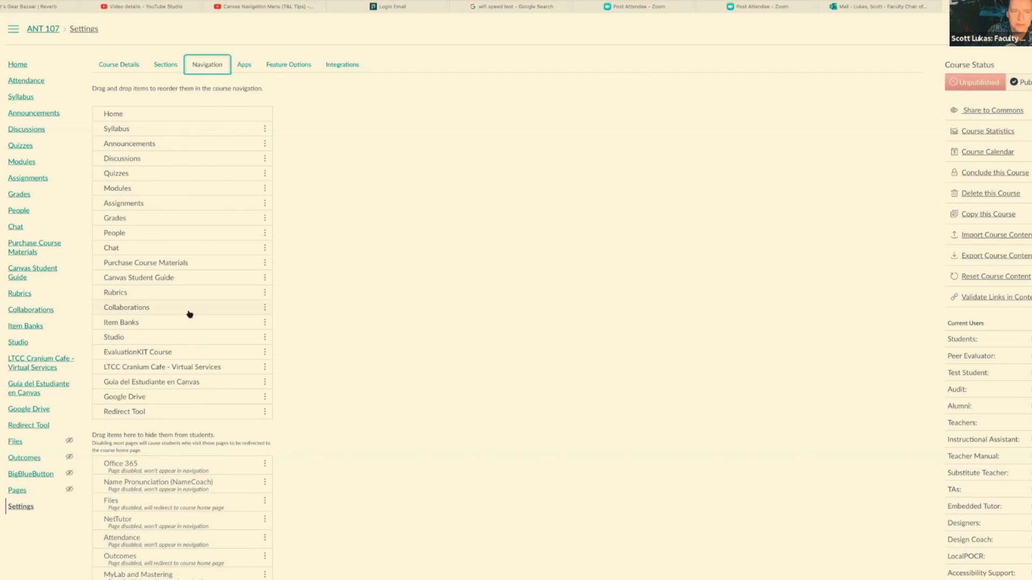
drag(121, 251, 152, 518)
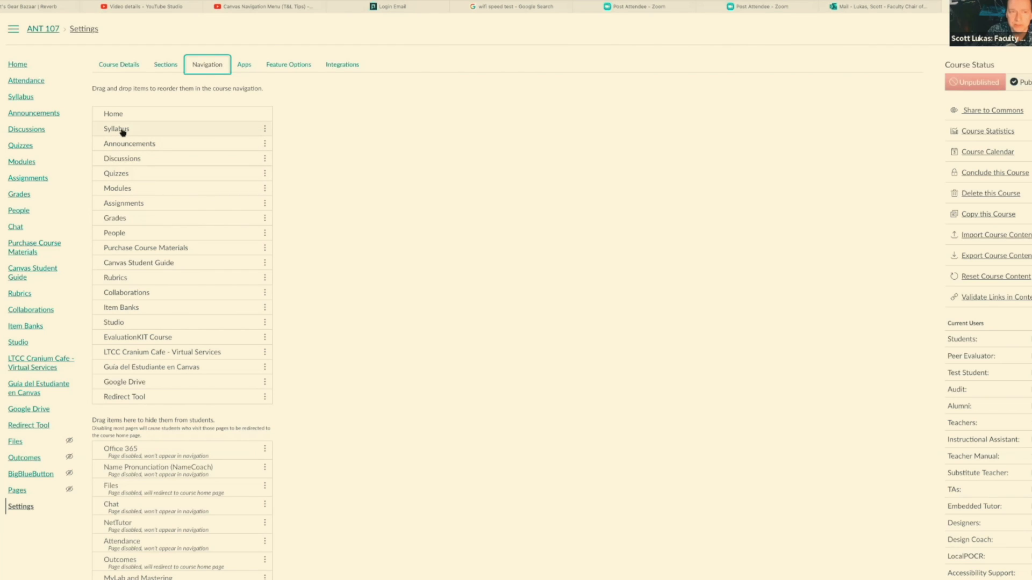
drag(128, 190, 134, 144)
scroll(212, 307, down, 5)
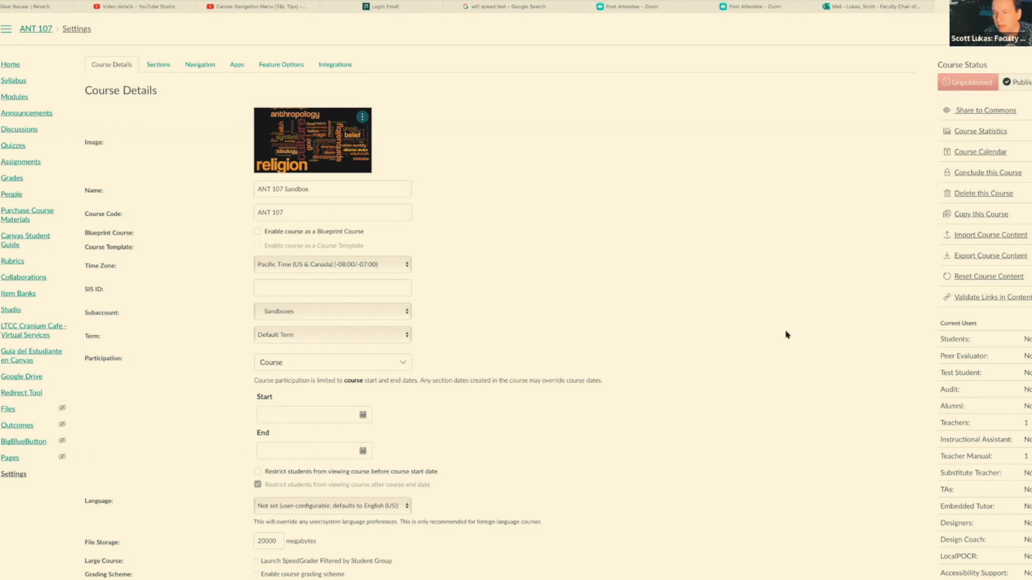
Step: Open the ANT 107 course home page and preview the course in student view
scroll(786, 333, down, 5)
scroll(786, 334, up, 5)
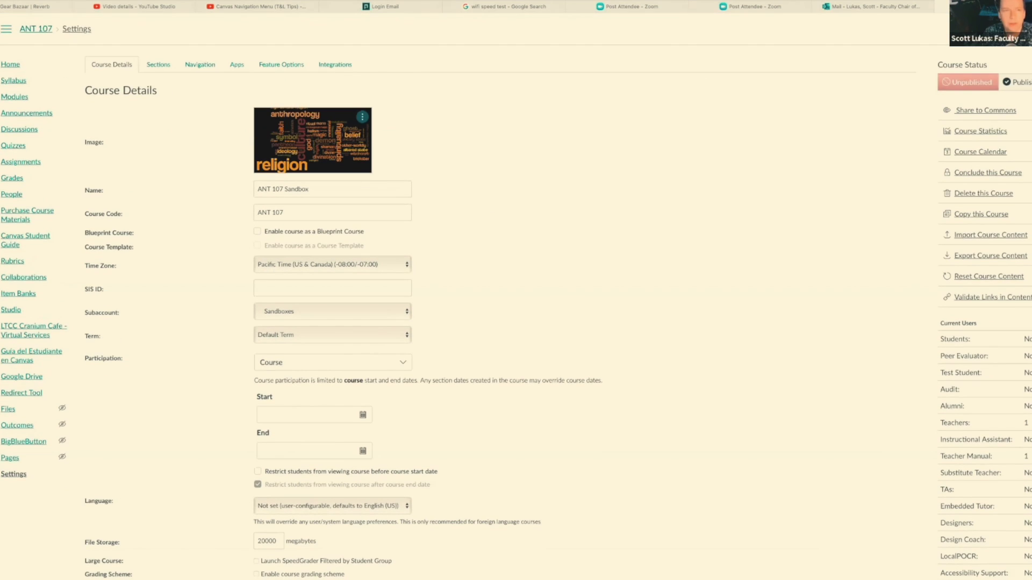
click(13, 65)
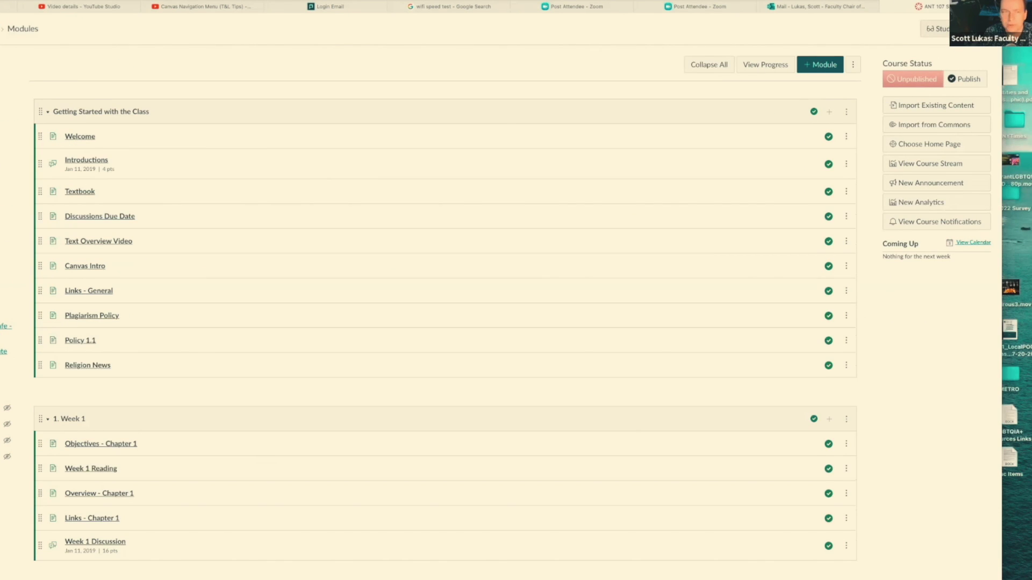
click(955, 29)
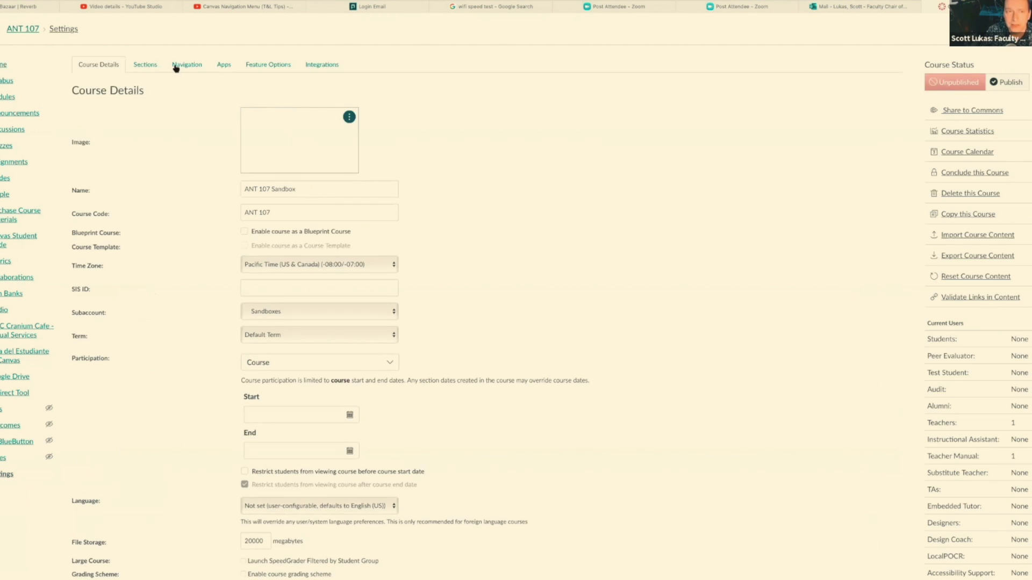
Step: Hide Canvas Student Guide, Redirect Tool, Google Drive and Item Banks from students in the ANT 107 course navigation, and save
click(175, 68)
scroll(176, 177, down, 1)
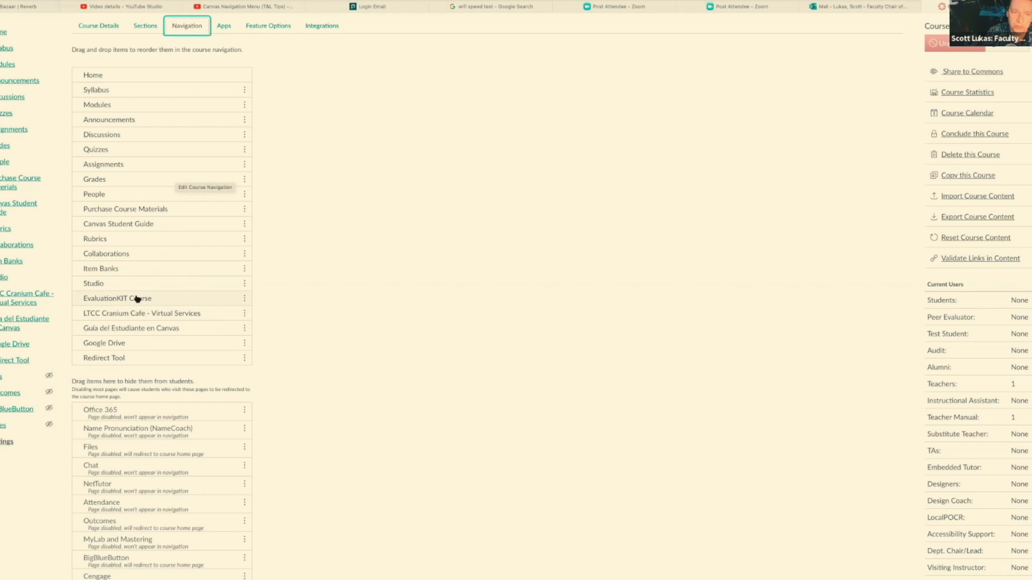
scroll(134, 299, up, 1)
scroll(188, 360, down, 3)
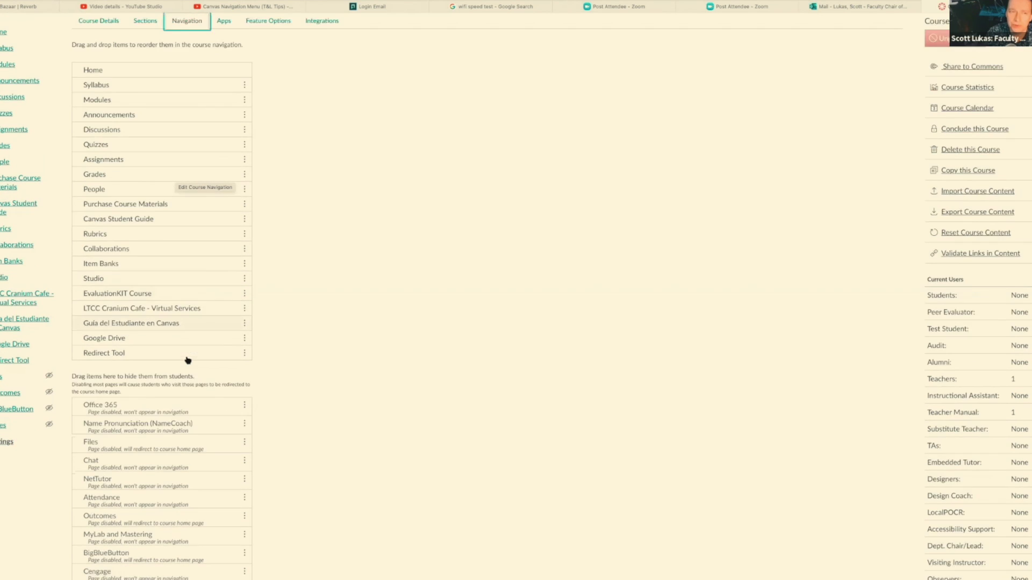
scroll(188, 360, up, 3)
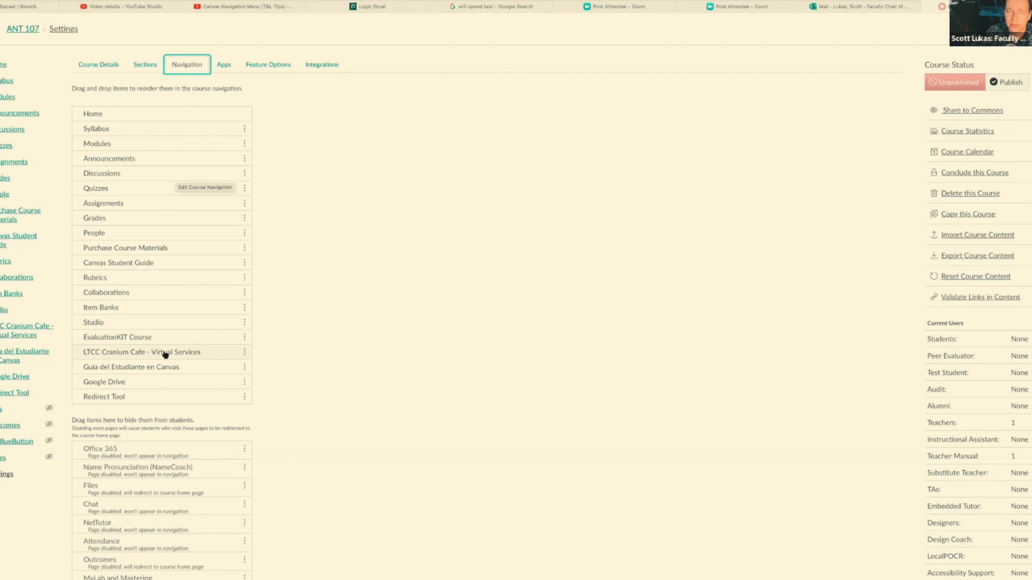
scroll(165, 354, down, 1)
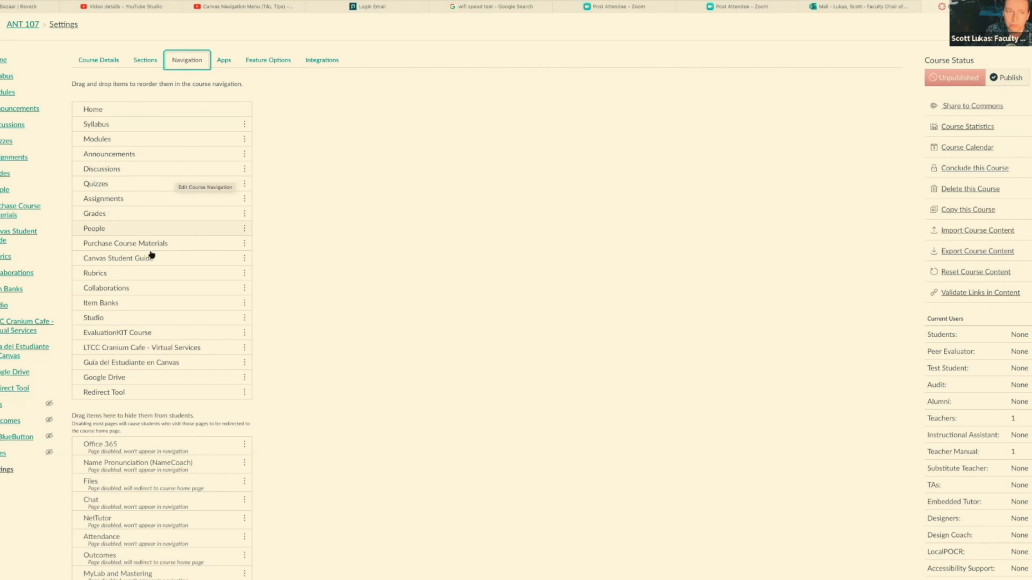
drag(129, 261, 120, 486)
drag(102, 381, 240, 468)
drag(110, 291, 97, 459)
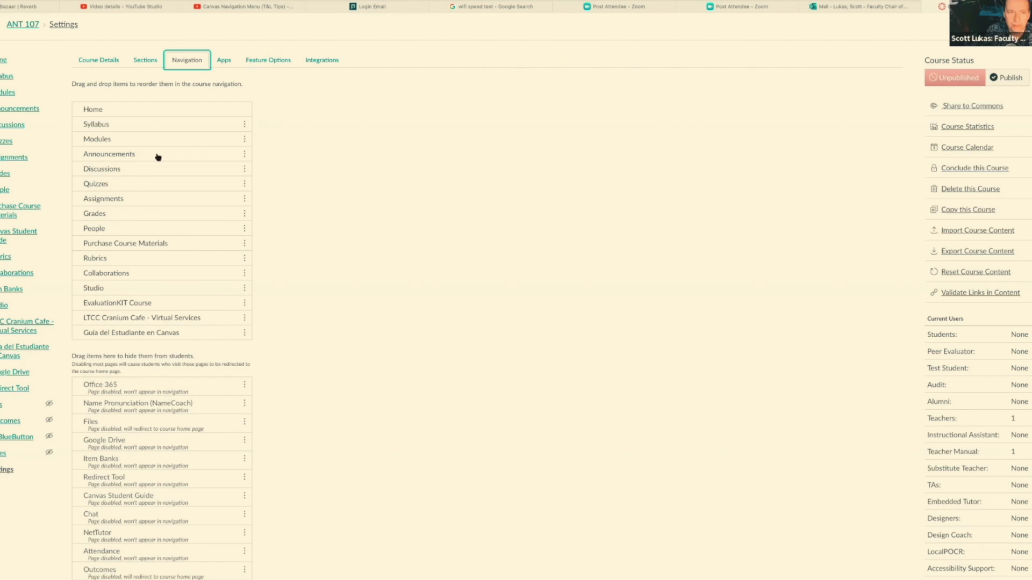
scroll(138, 387, down, 5)
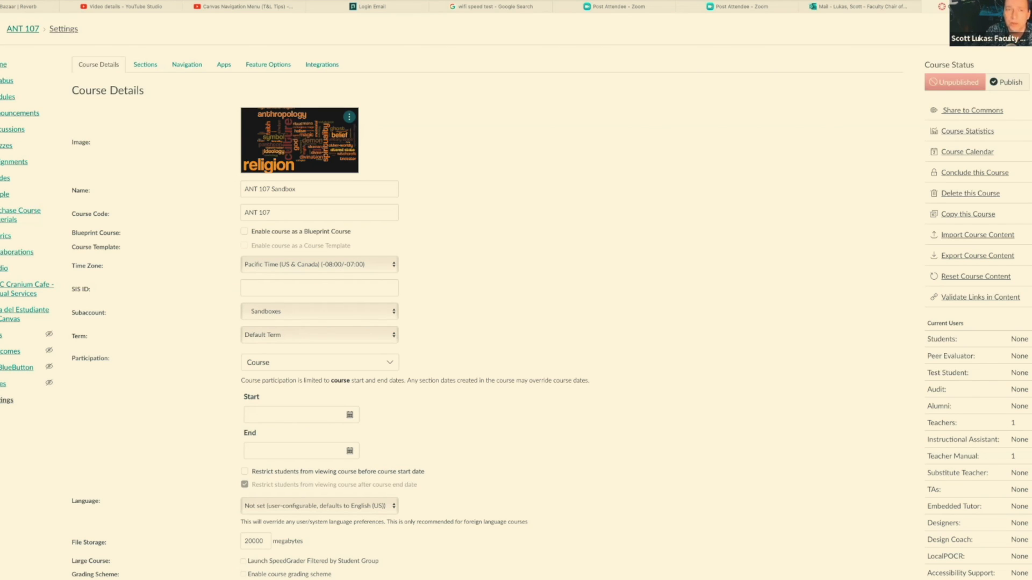
Step: Look at the Canvas Navigation Menu video, and view the options of the Getting Started with the Class module in ANT 107
click(249, 7)
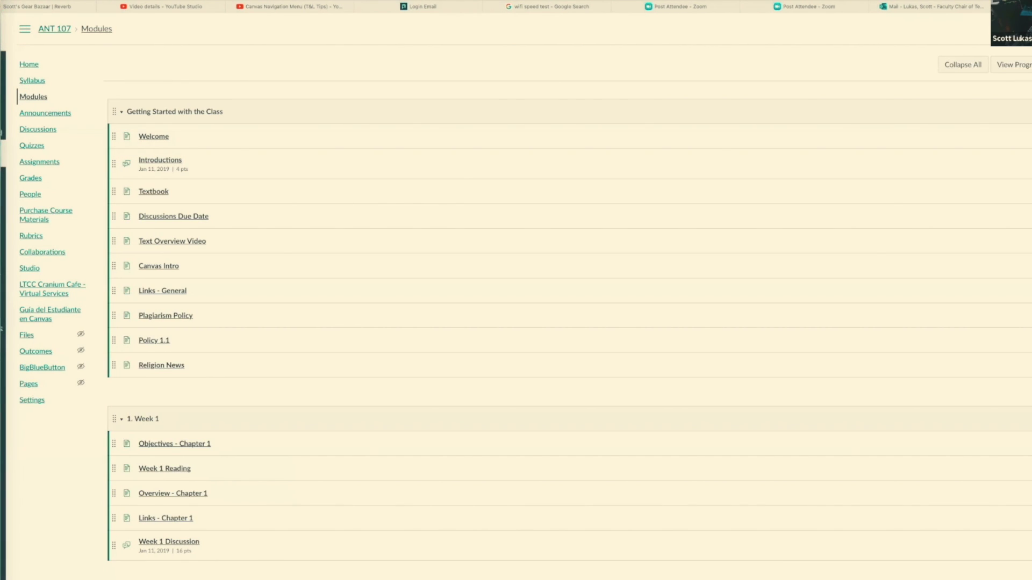
click(1000, 130)
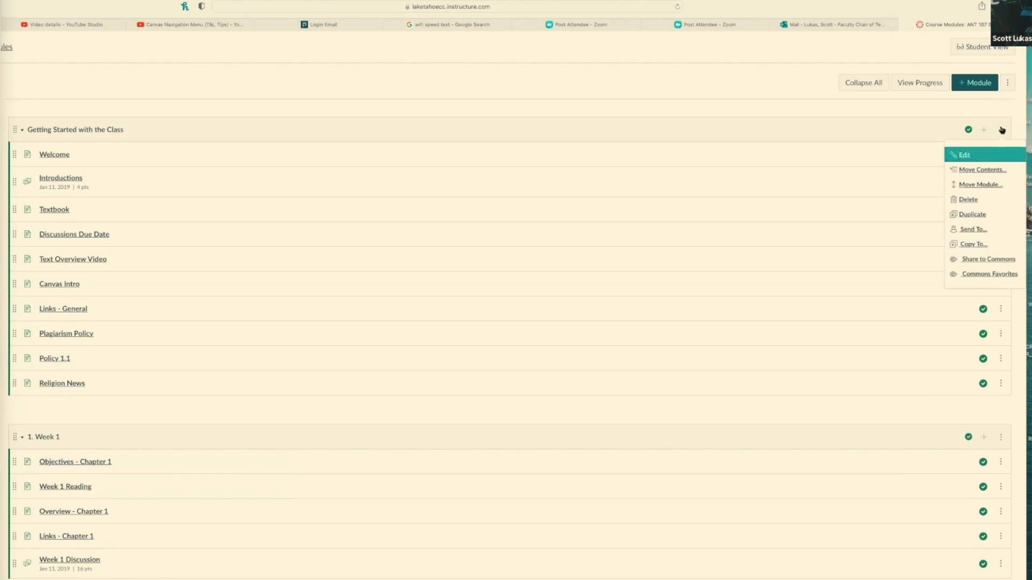
click(902, 123)
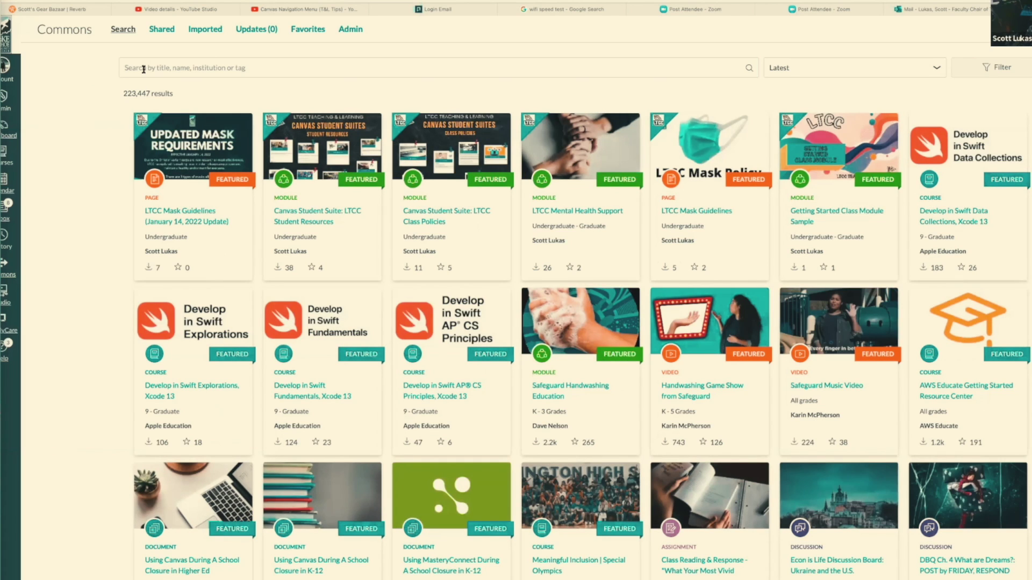
Step: Search Canvas Commons for "Menu" and look through the results
click(143, 69)
text(Menu)
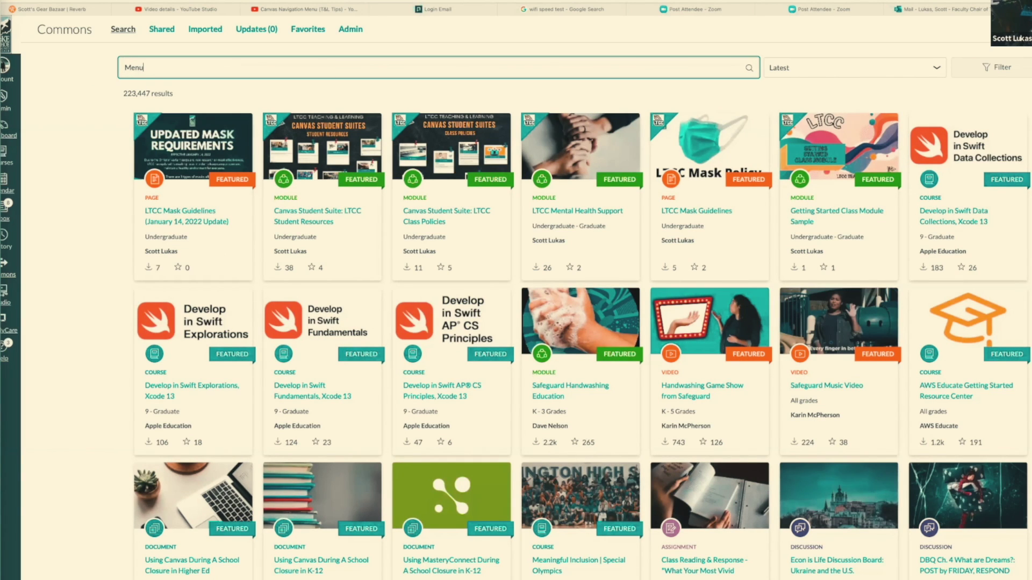
key(Return)
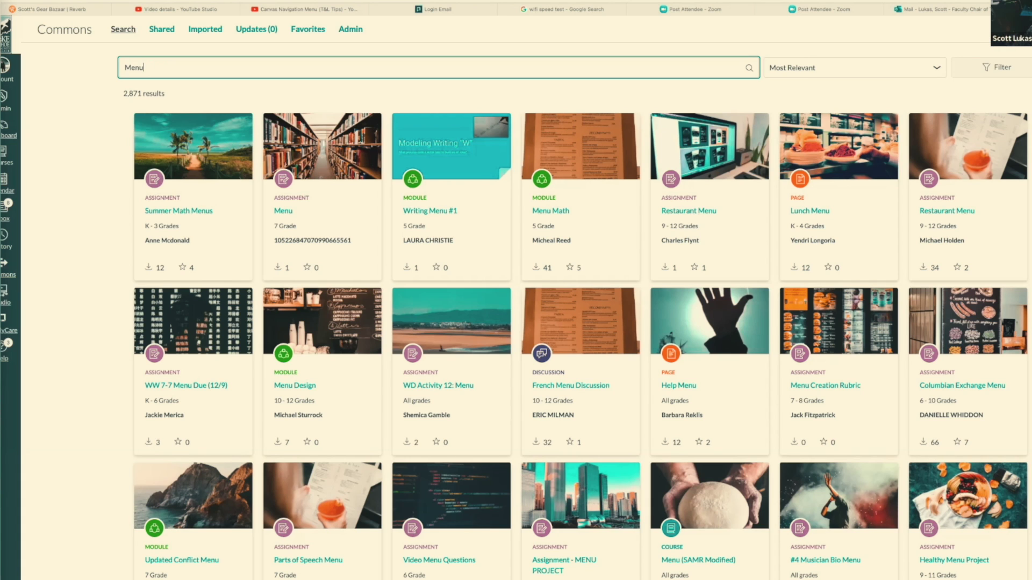
scroll(516, 322, down, 2)
scroll(338, 311, down, 6)
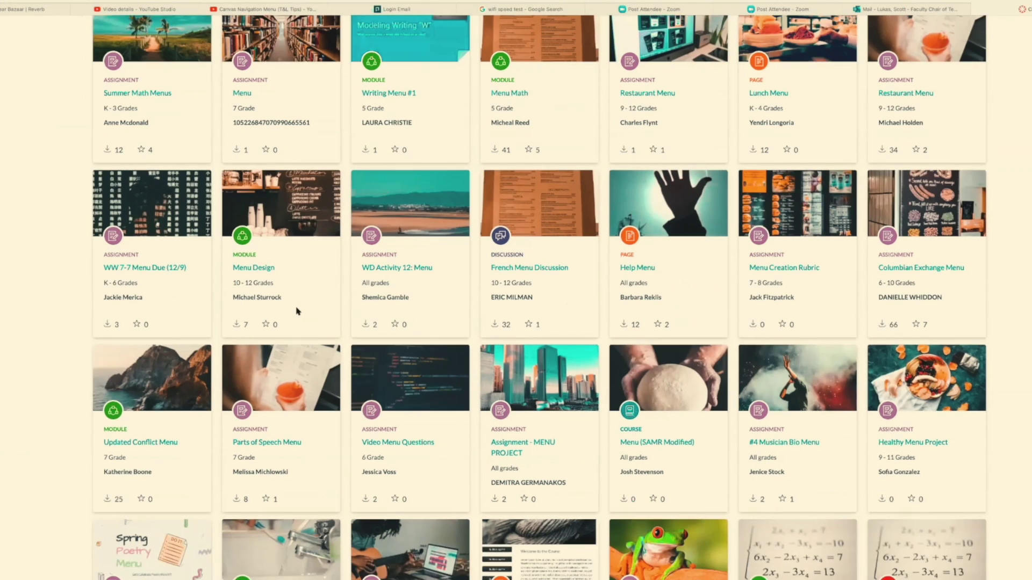
scroll(297, 312, up, 8)
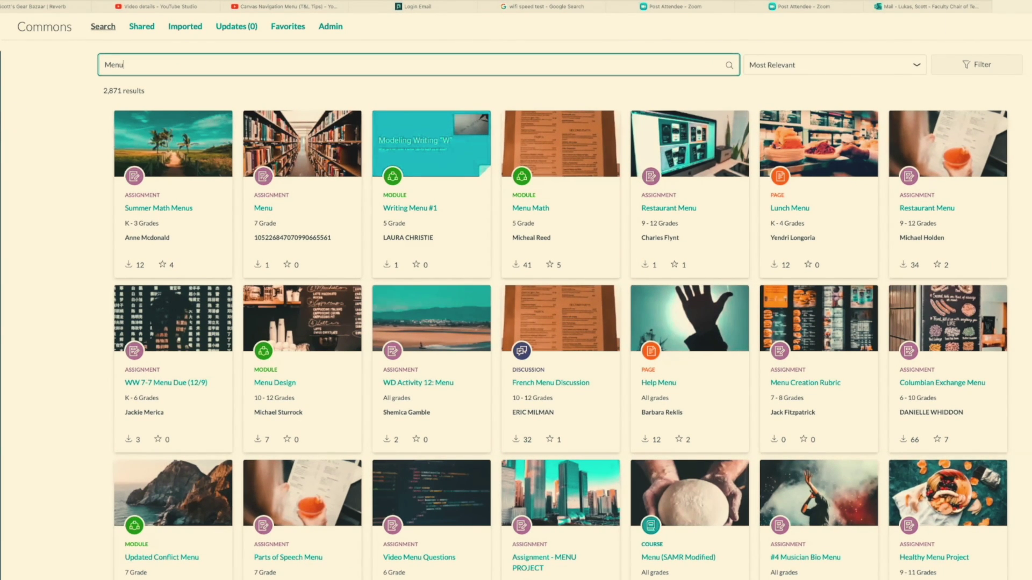
Step: Open the HUM 105 01 Mythology course and try its home page links to the syllabus and the announcements, returning home after each
click(1, 98)
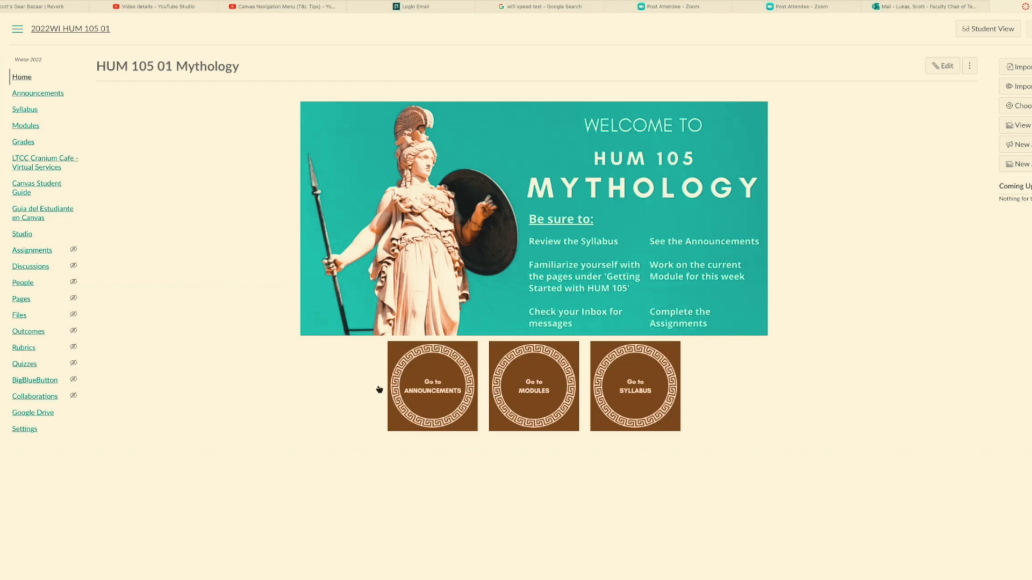
click(627, 387)
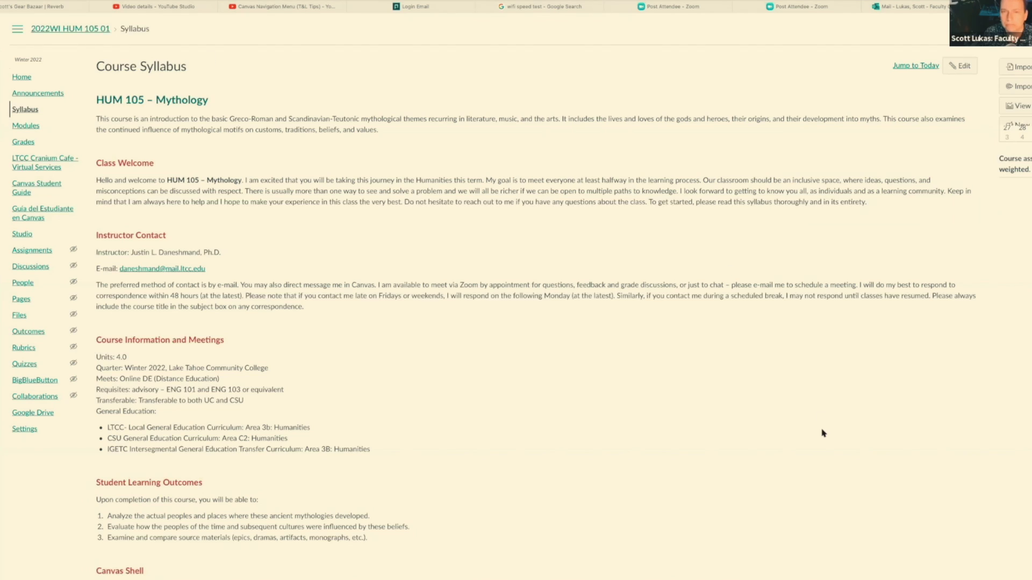
key(alt+Left)
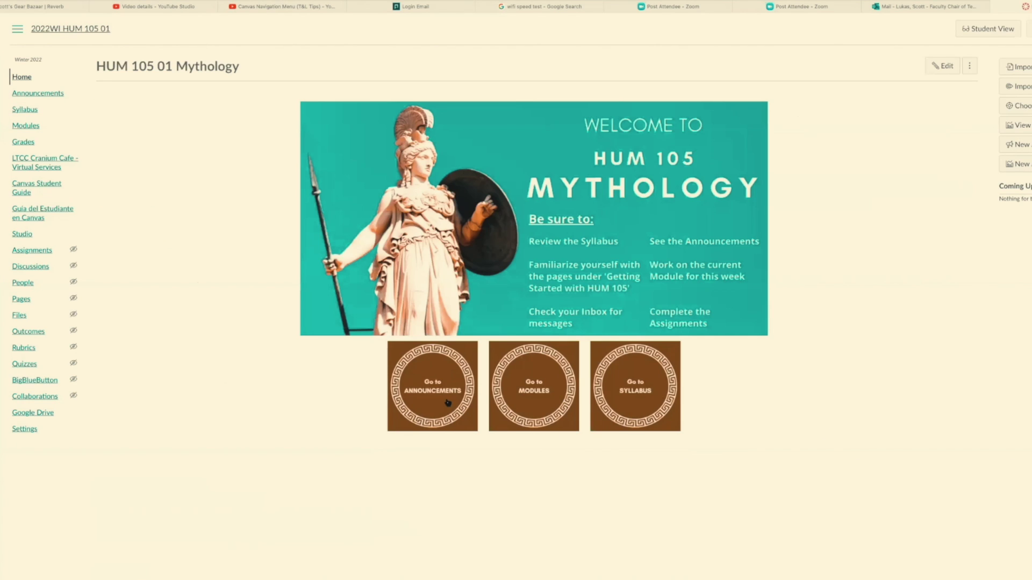
click(448, 402)
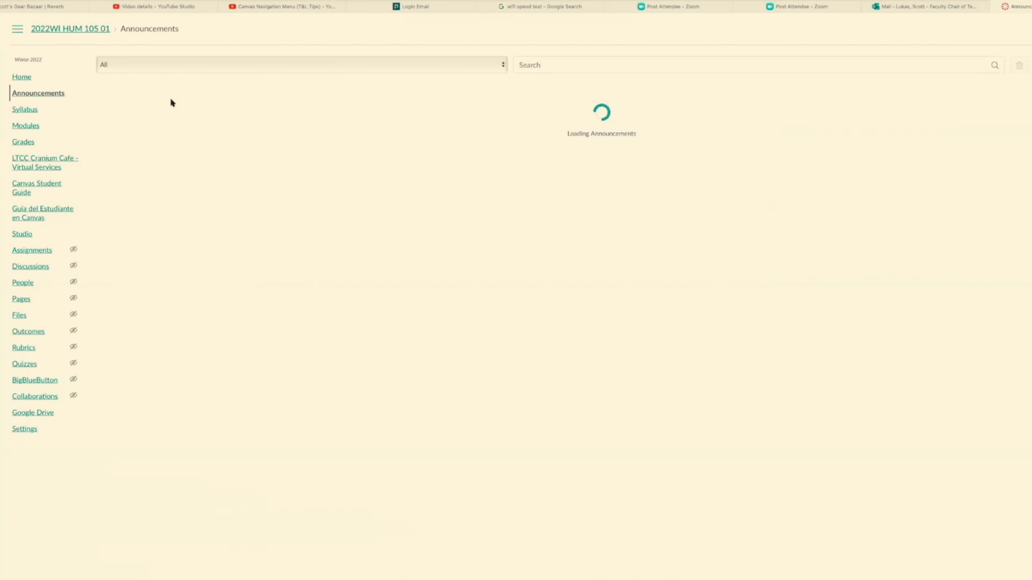
key(alt+Left)
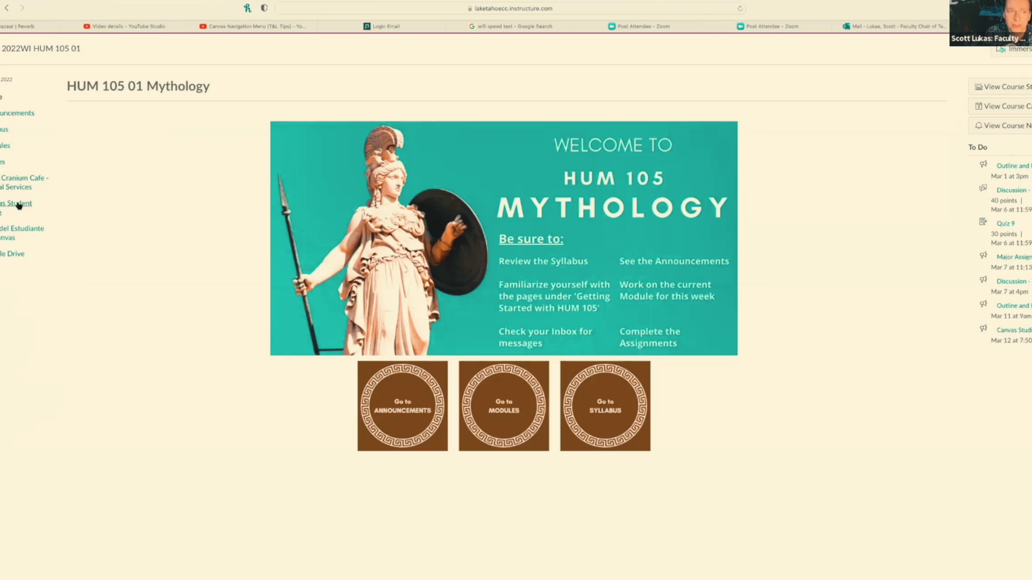
Step: View HUM 105 as a student, opening Modules from the course navigation and again from the home page link
click(4, 146)
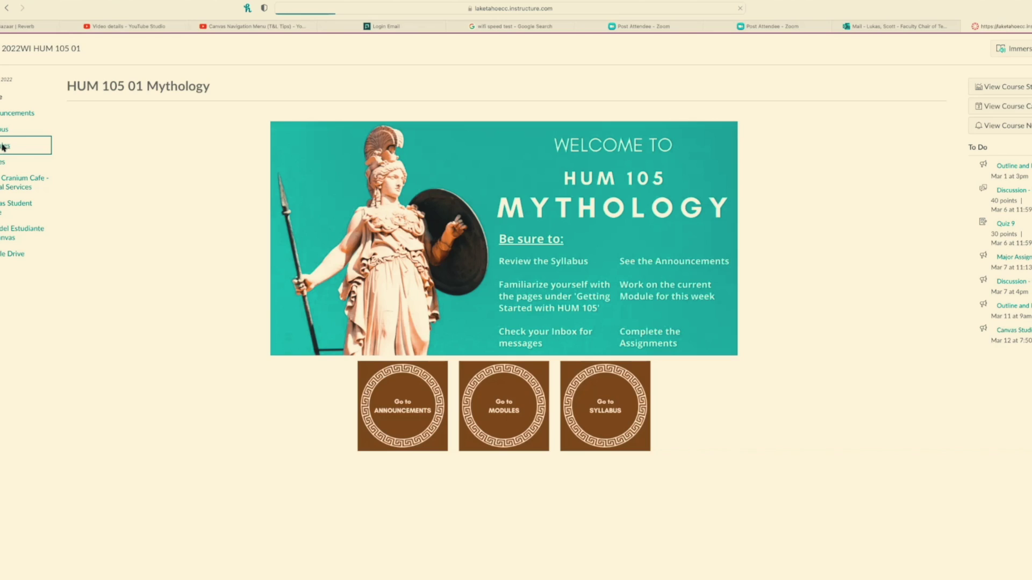
click(11, 9)
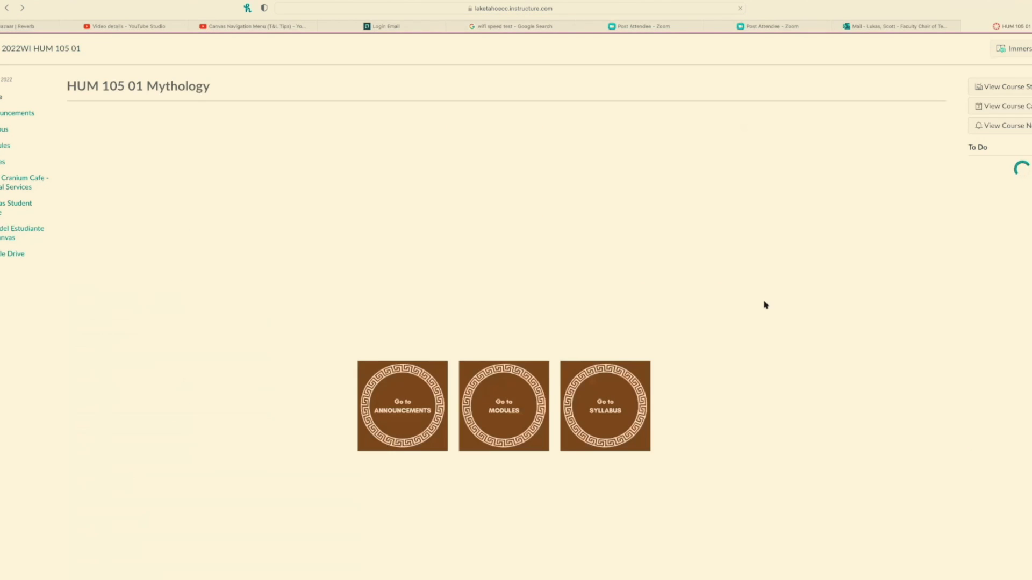
click(524, 412)
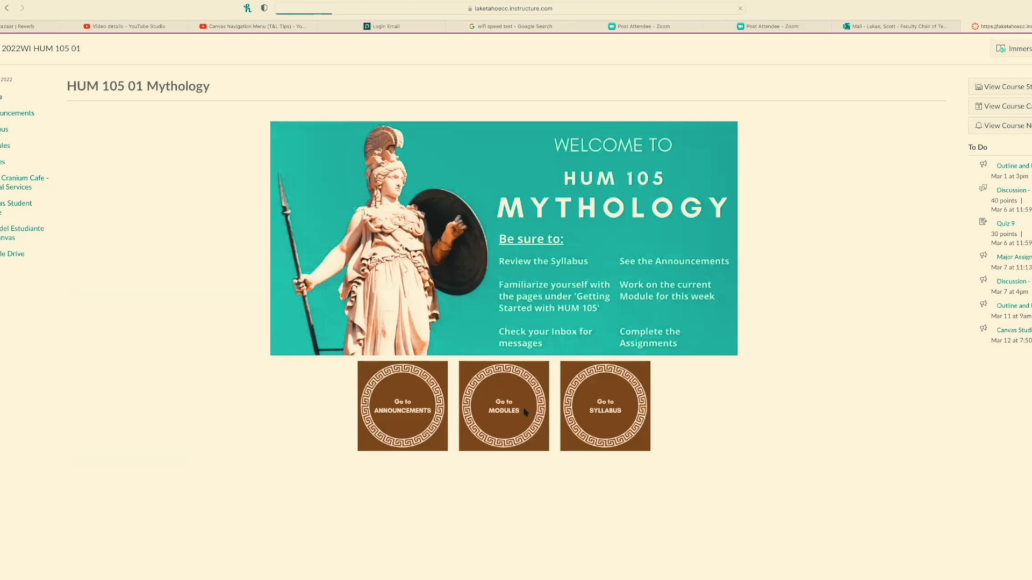
Step: Examine the HUM 105 modules as a student, from the student resources through the weekly topics to Week 8
scroll(513, 409, down, 10)
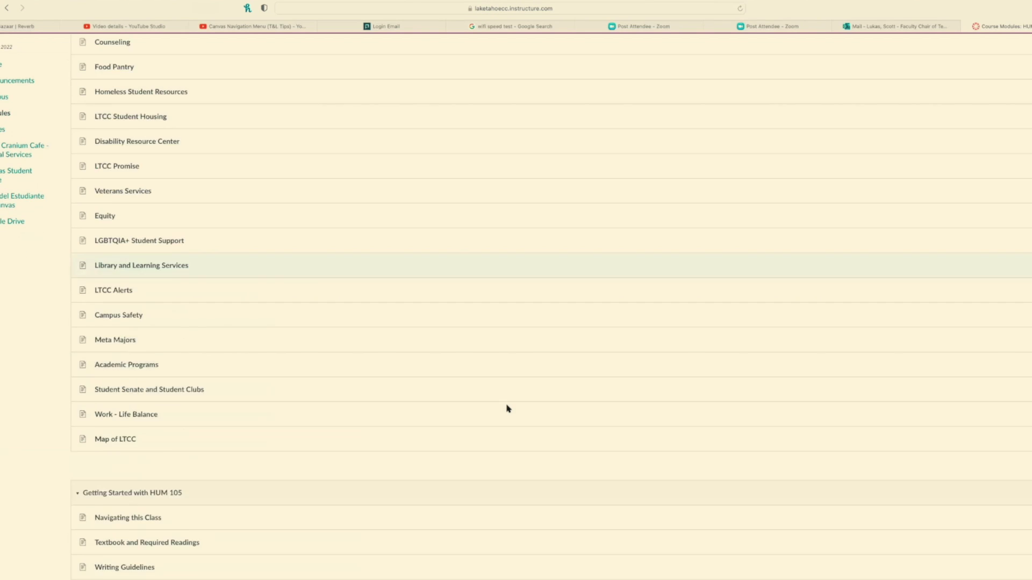
scroll(506, 409, down, 9)
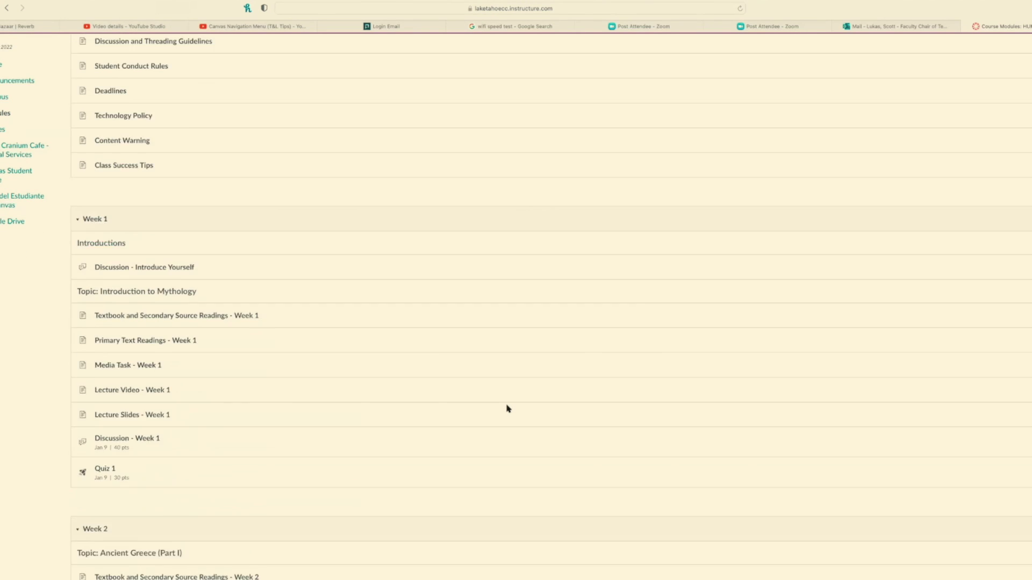
scroll(507, 409, down, 10)
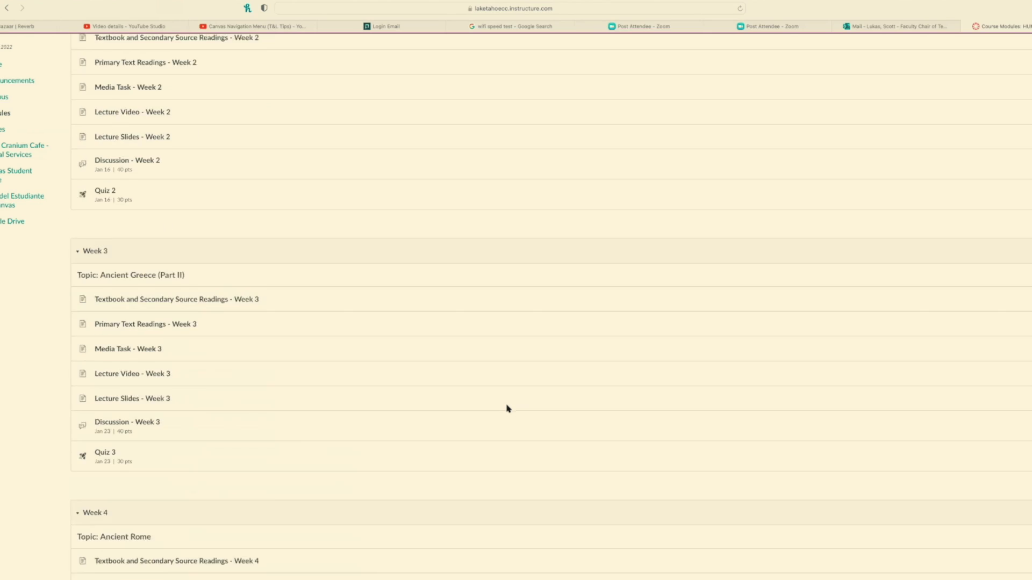
scroll(507, 409, down, 10)
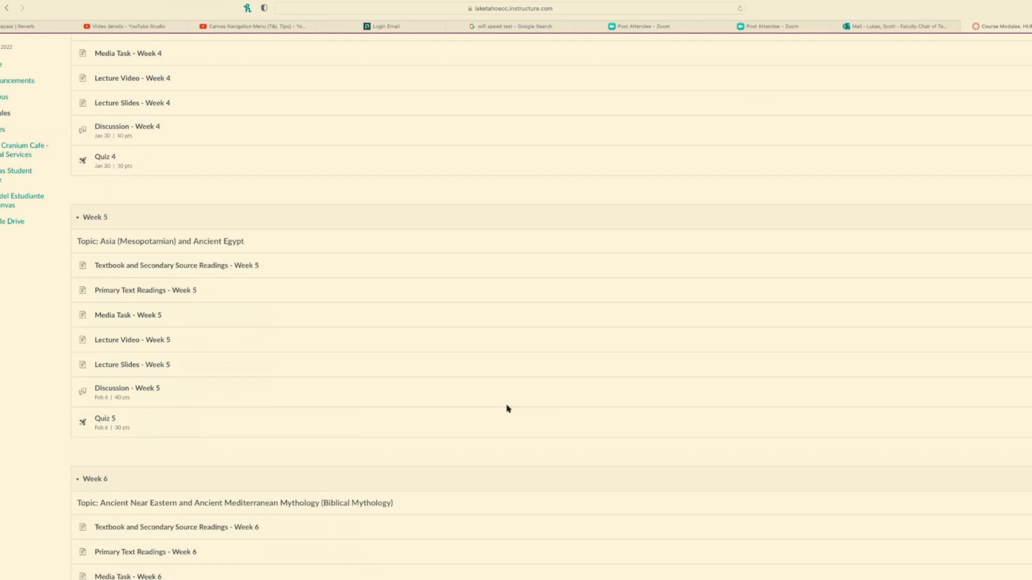
scroll(507, 409, down, 8)
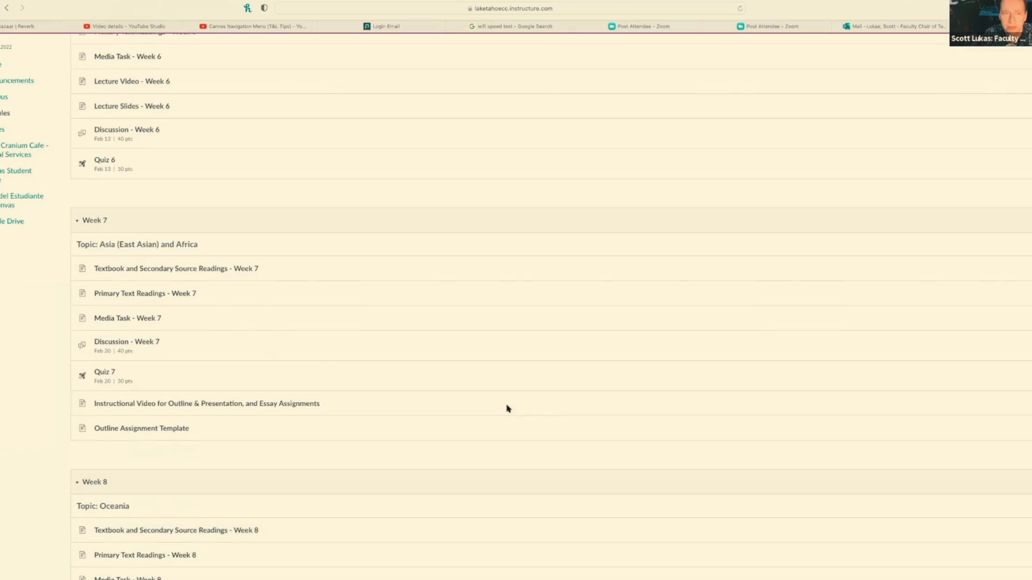
scroll(507, 409, down, 1)
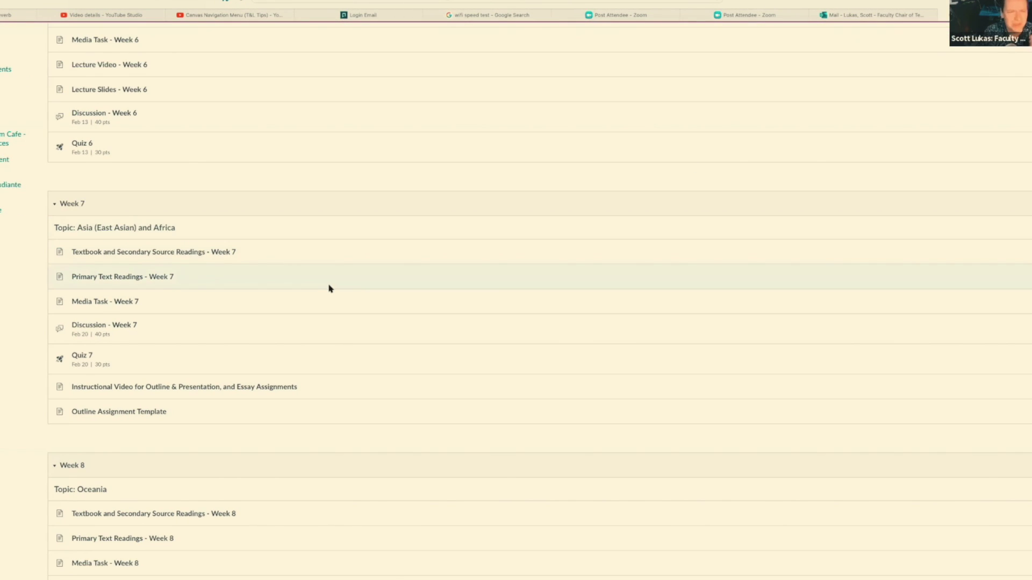
Step: Review the HUM 105 modules again as a student, from Weeks 7 and 6 back to the Getting Started pages and the first weeks
scroll(417, 295, up, 3)
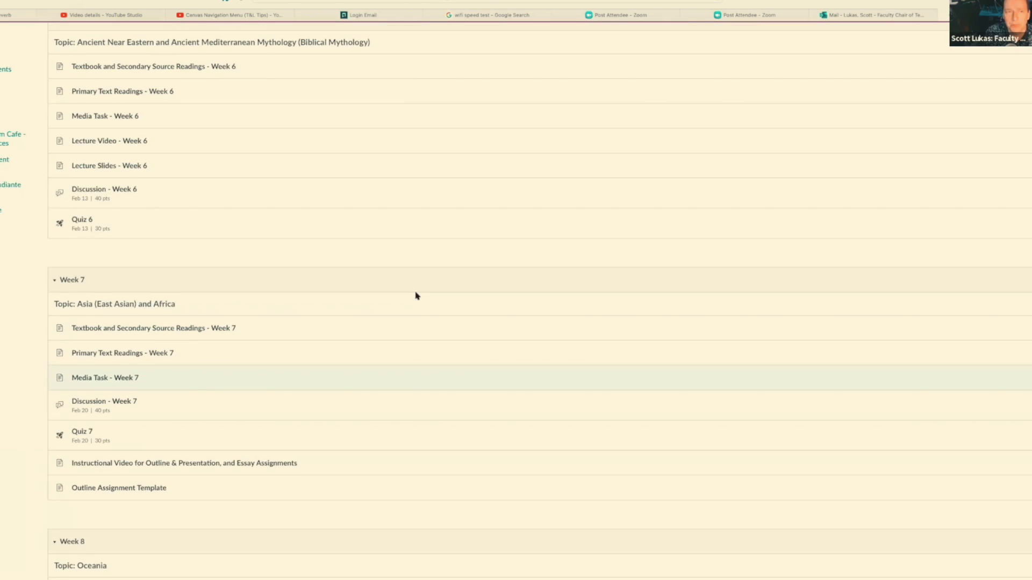
scroll(417, 296, down, 1)
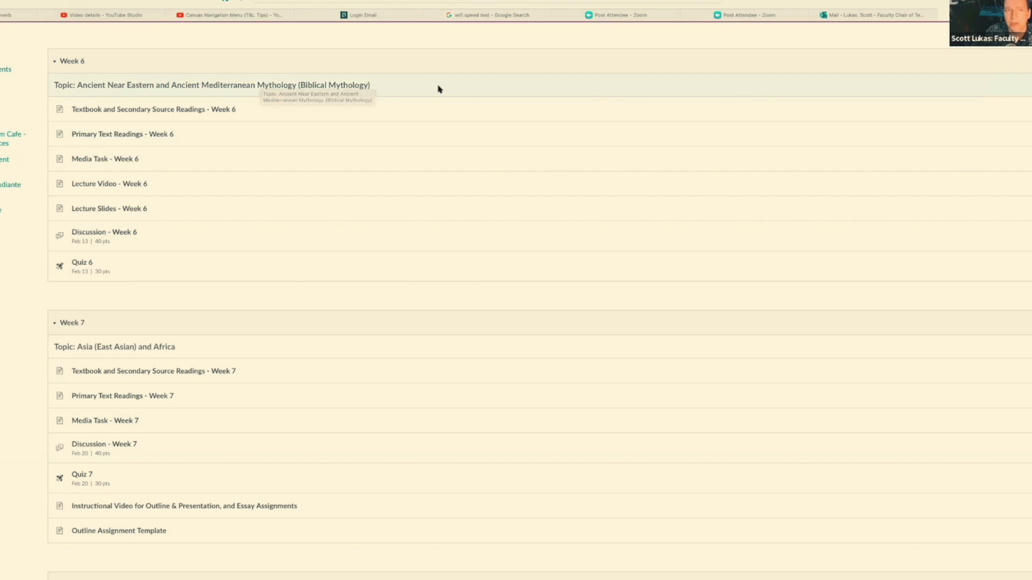
scroll(439, 89, up, 1)
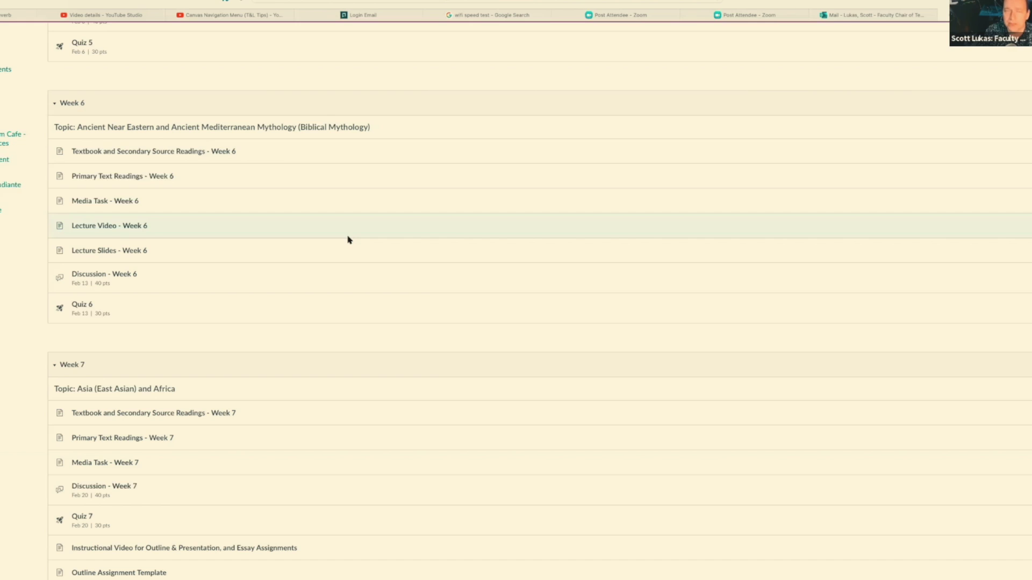
scroll(550, 321, up, 8)
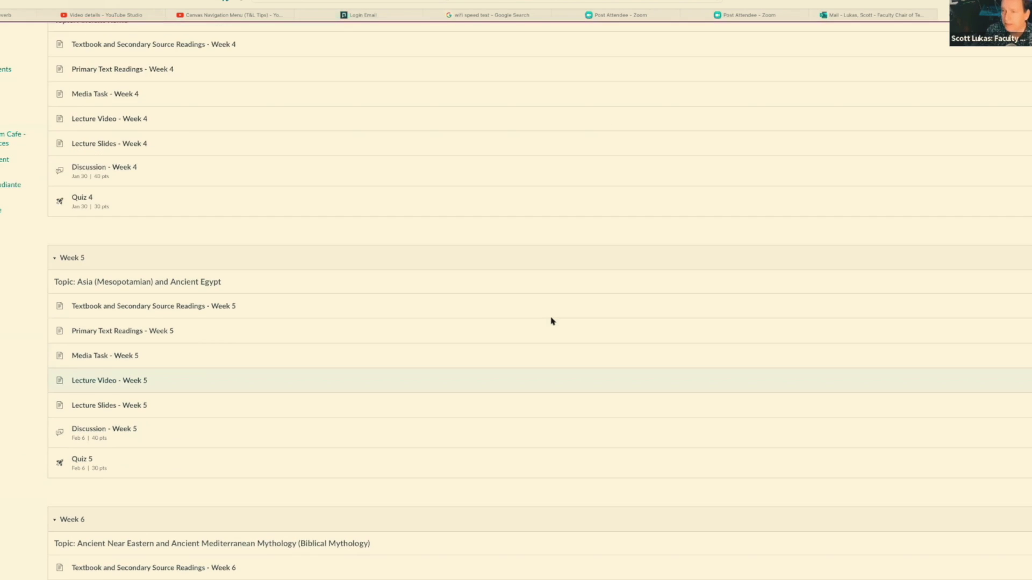
scroll(551, 320, up, 20)
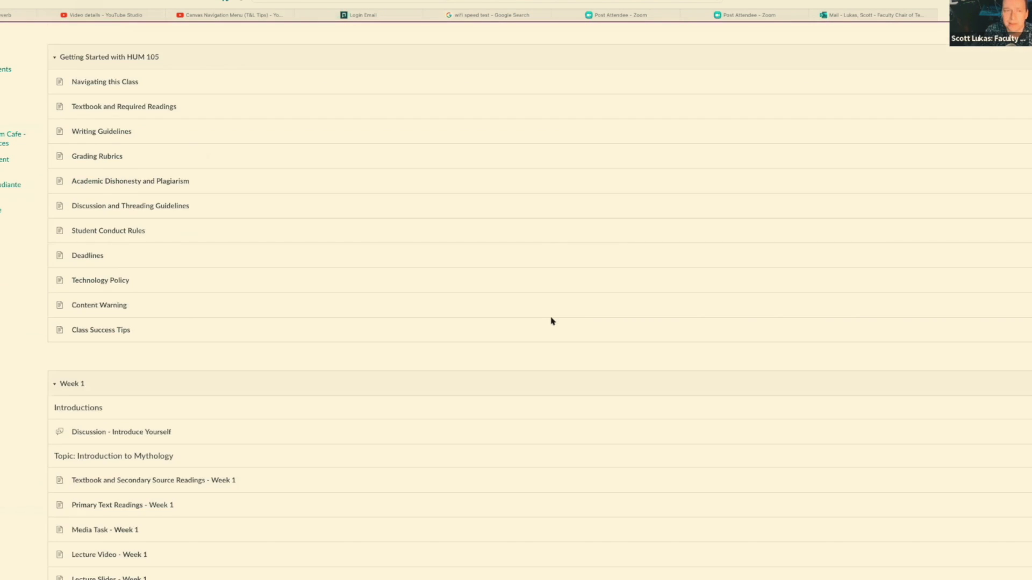
scroll(551, 321, up, 10)
scroll(442, 340, down, 6)
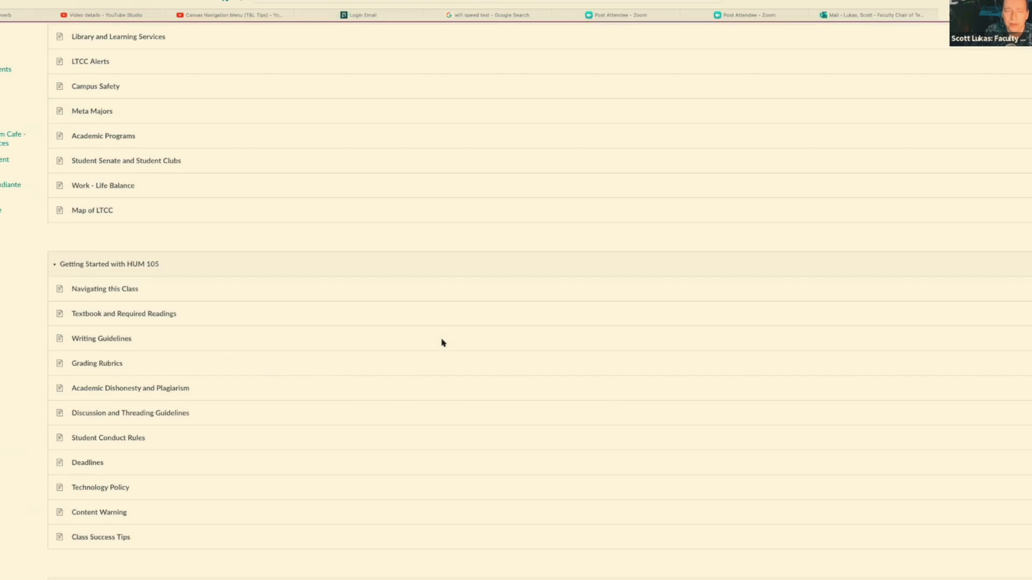
scroll(442, 342, down, 12)
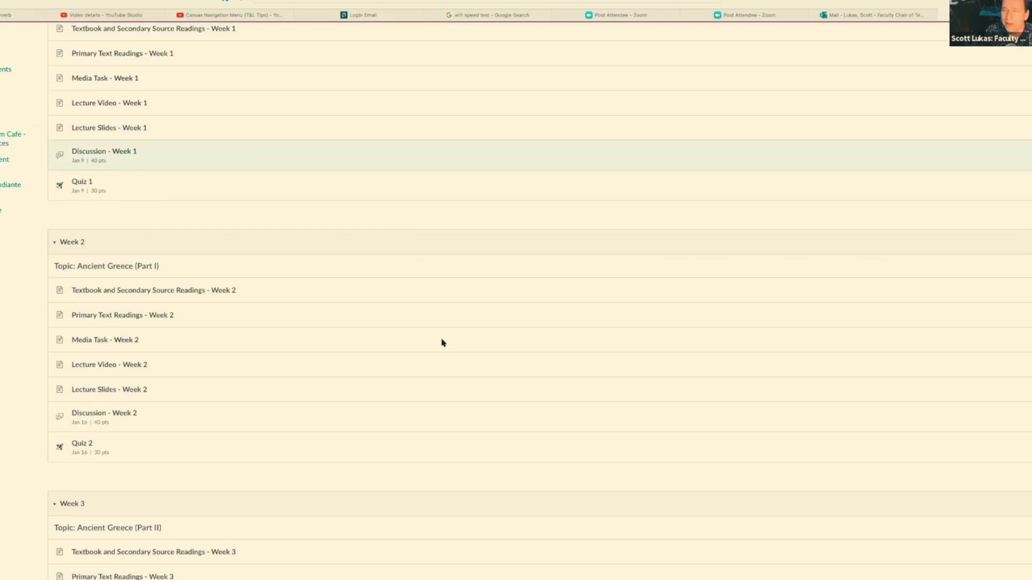
scroll(442, 342, down, 5)
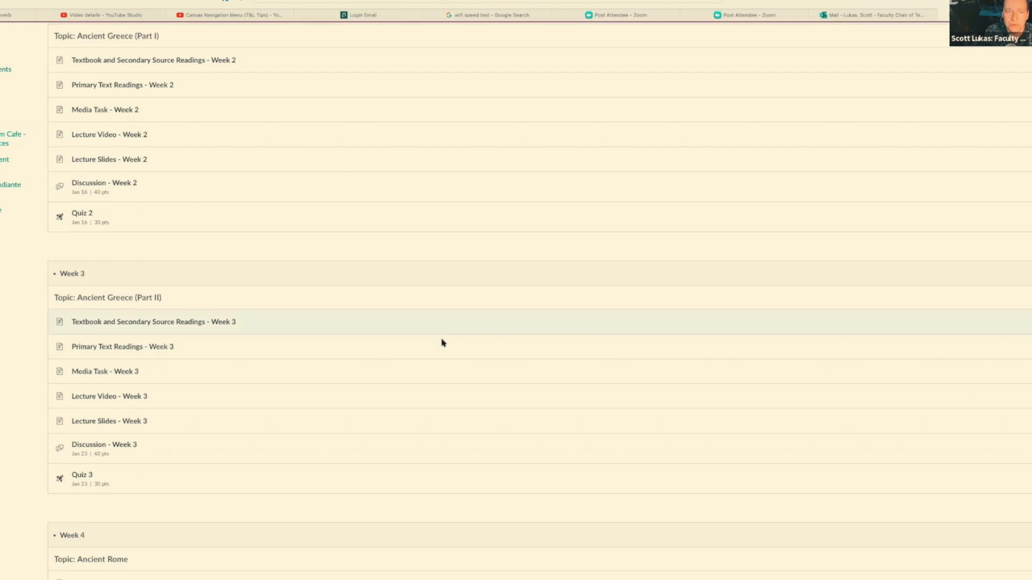
scroll(422, 361, down, 1)
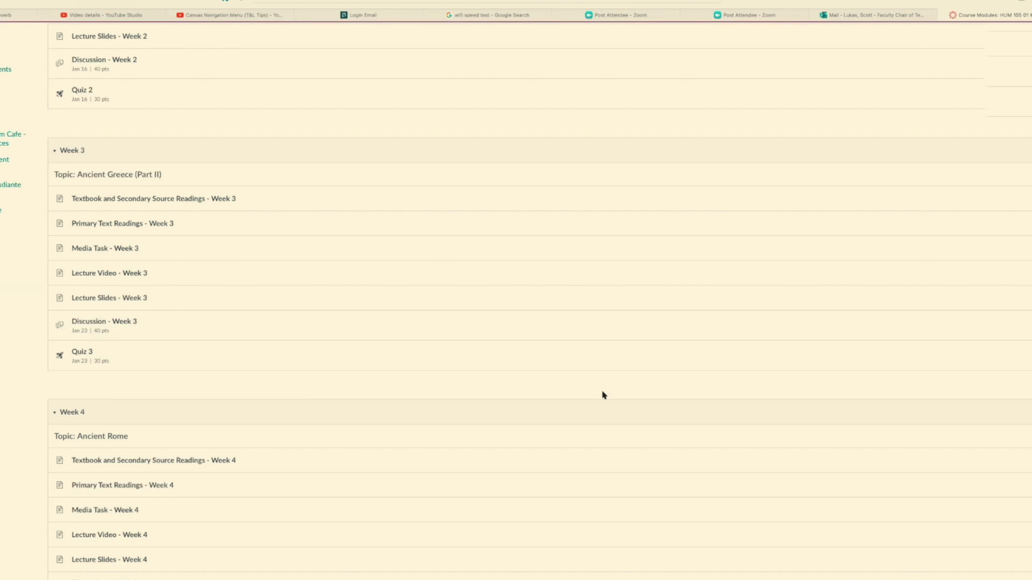
scroll(603, 395, up, 10)
scroll(603, 396, up, 5)
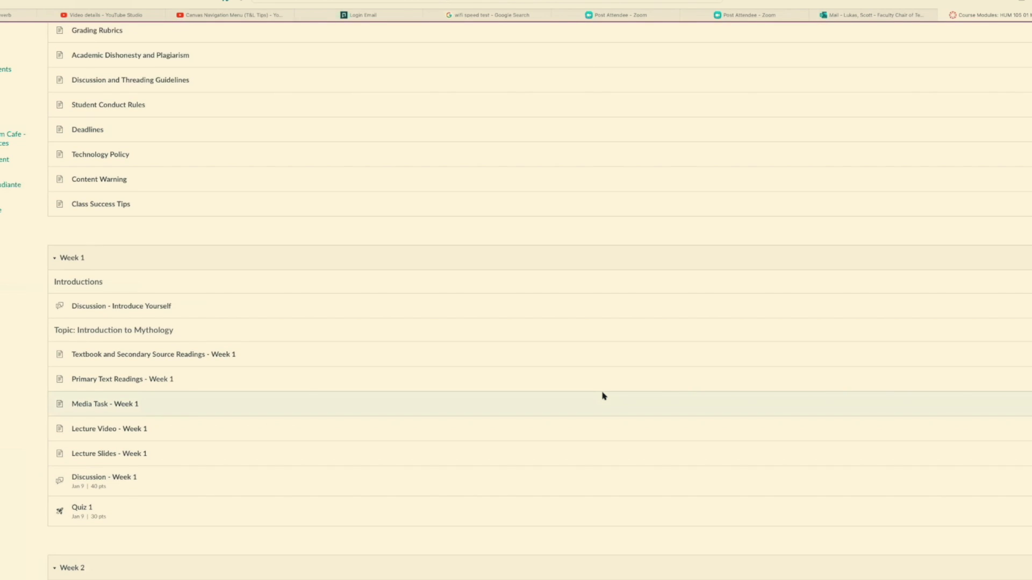
scroll(603, 396, up, 10)
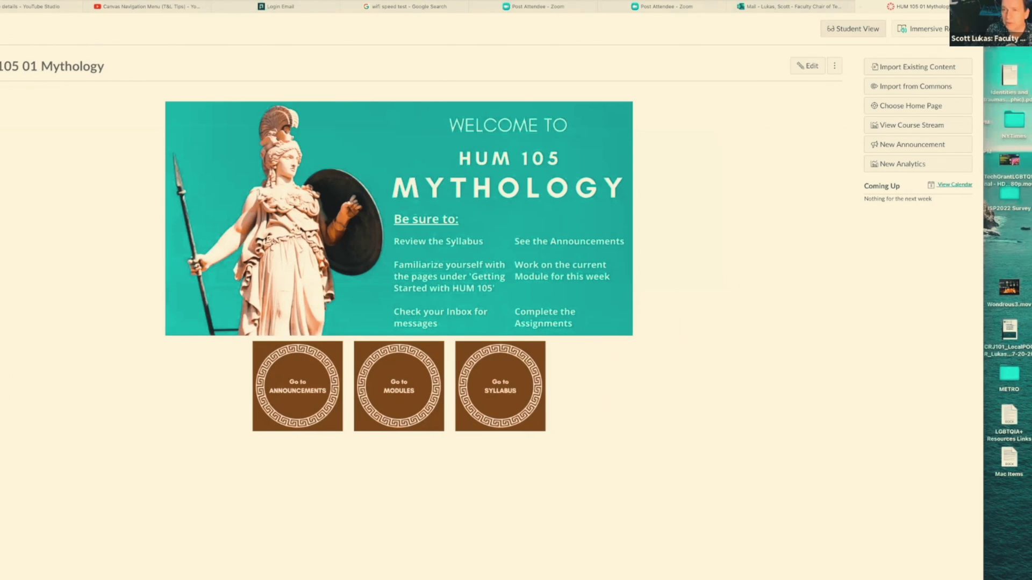
Step: Open the HUM 105 home page for editing and inspect the link options of its Go to Announcements button
click(853, 29)
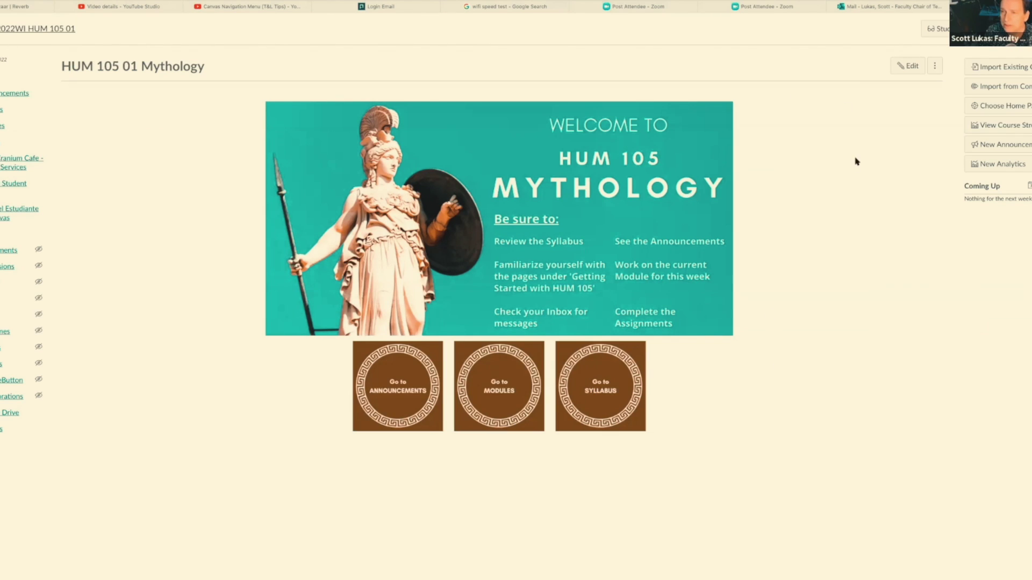
click(906, 68)
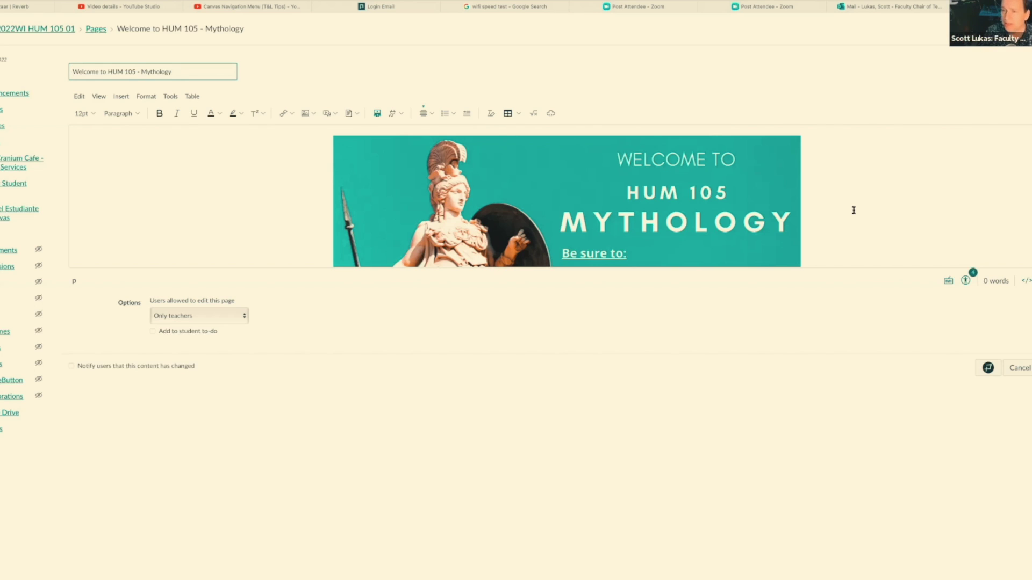
scroll(853, 210, down, 5)
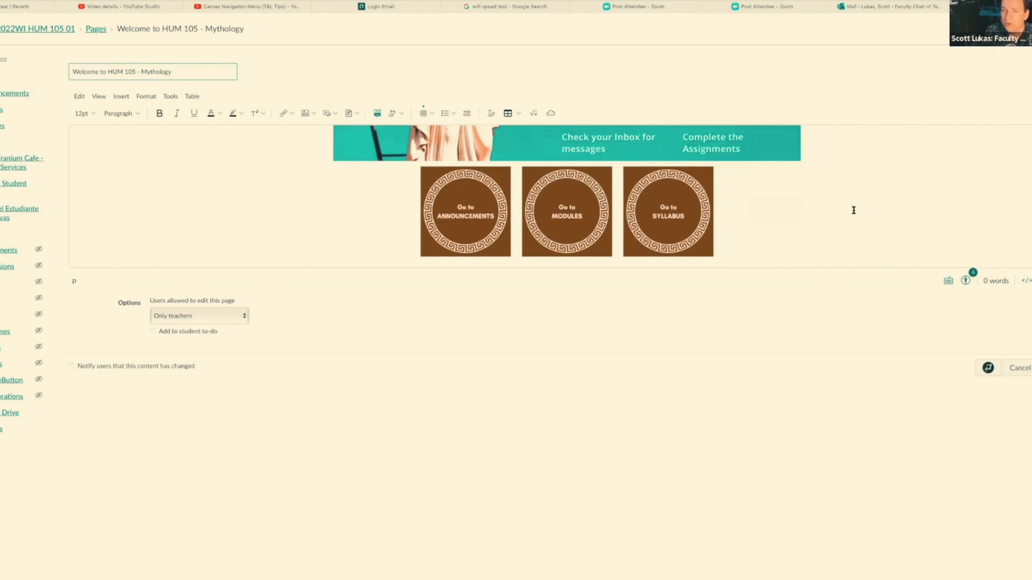
click(339, 224)
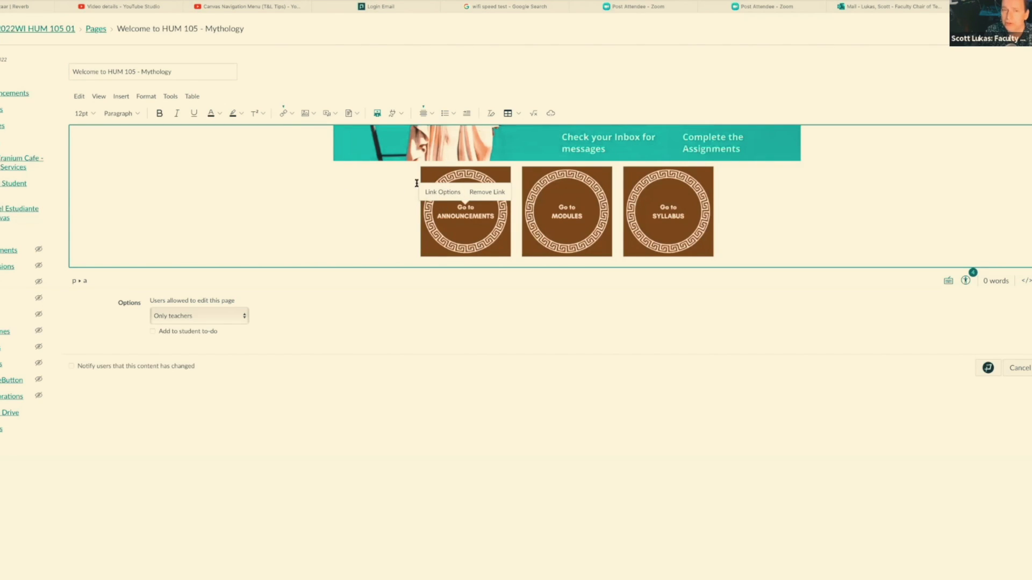
click(439, 193)
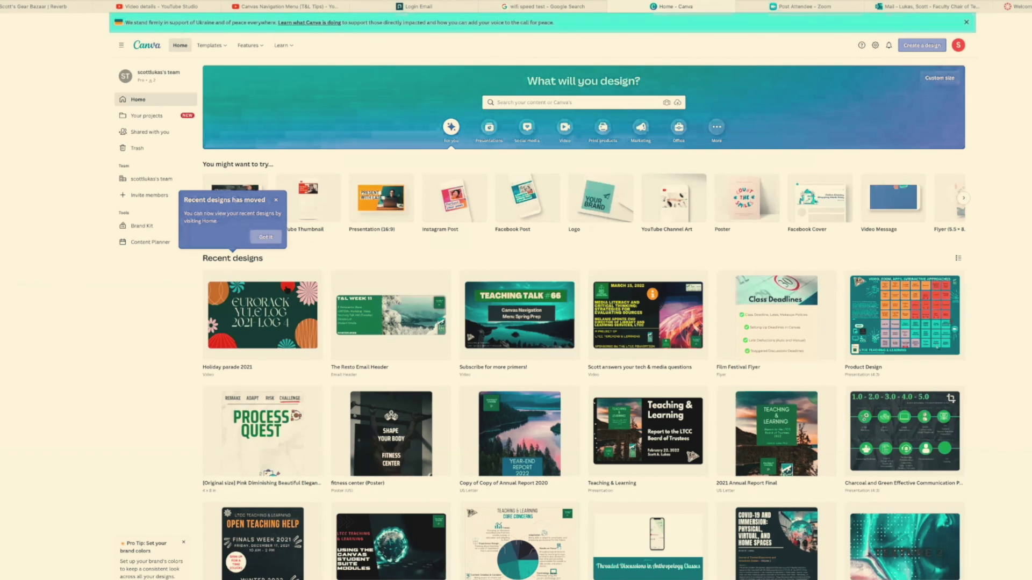
Step: Switch to Canva, dismiss the recent designs notice and browse the additional design types from Infographic to Phone Wallpaper
click(265, 237)
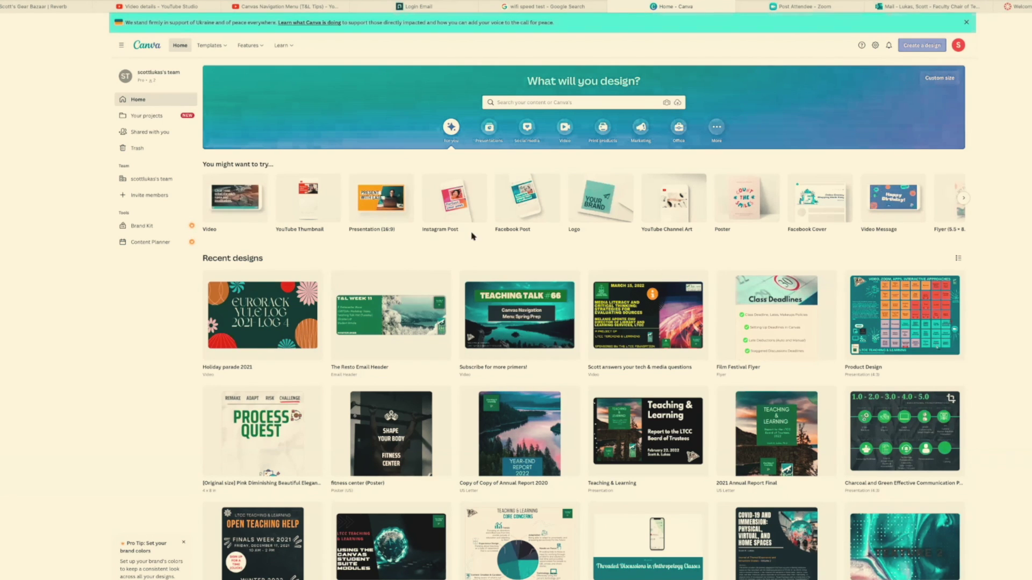
click(717, 127)
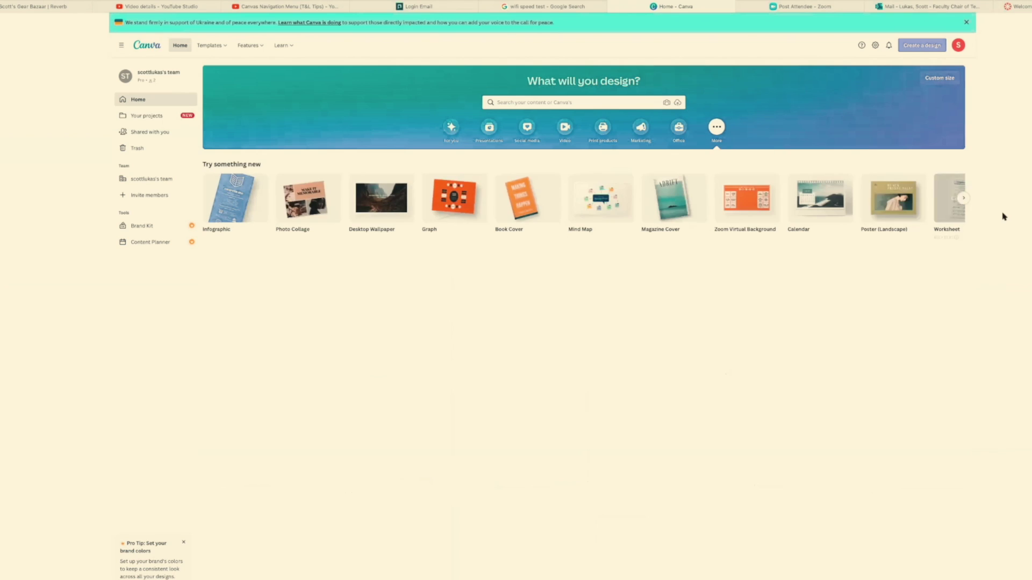
click(963, 199)
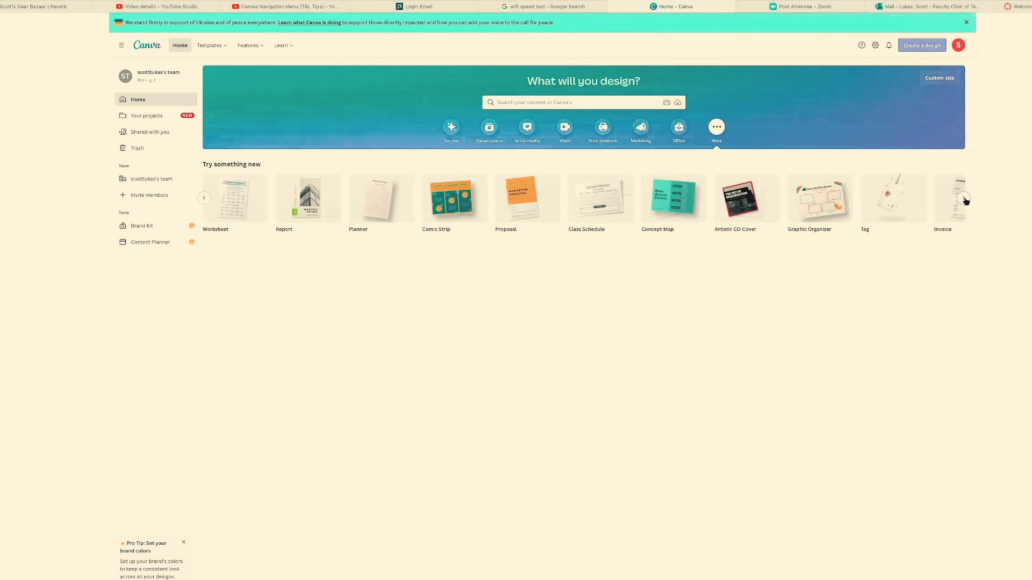
click(964, 199)
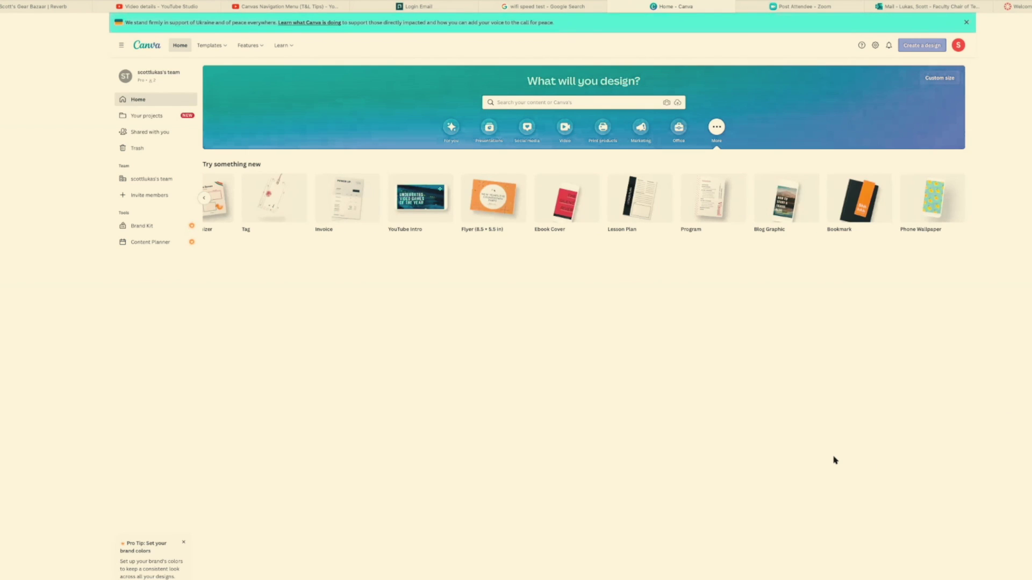
Step: Search the Canva templates for "Button" and open the pink Homeroom button template for editing
click(516, 102)
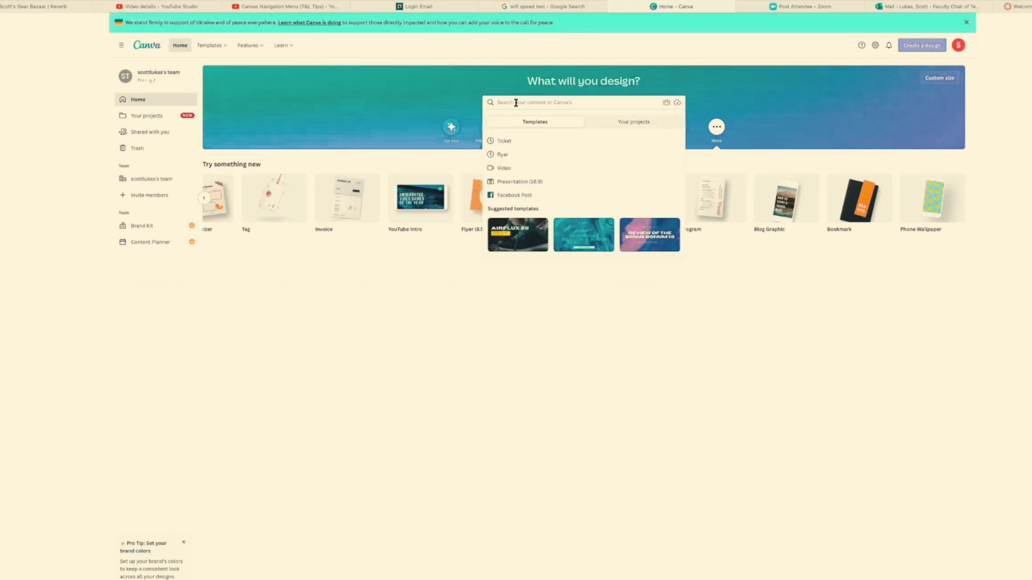
text(Button)
key(Return)
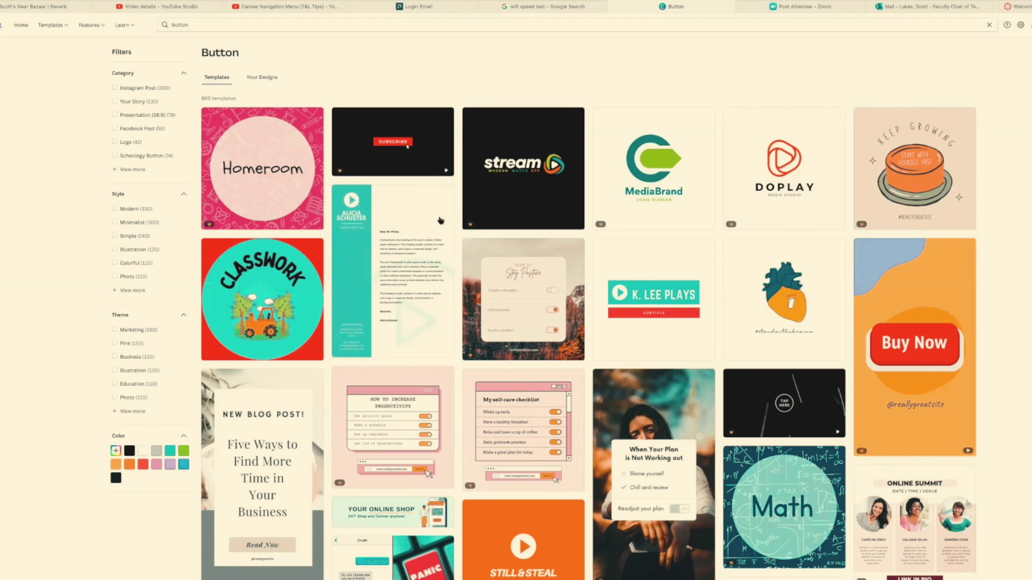
click(270, 191)
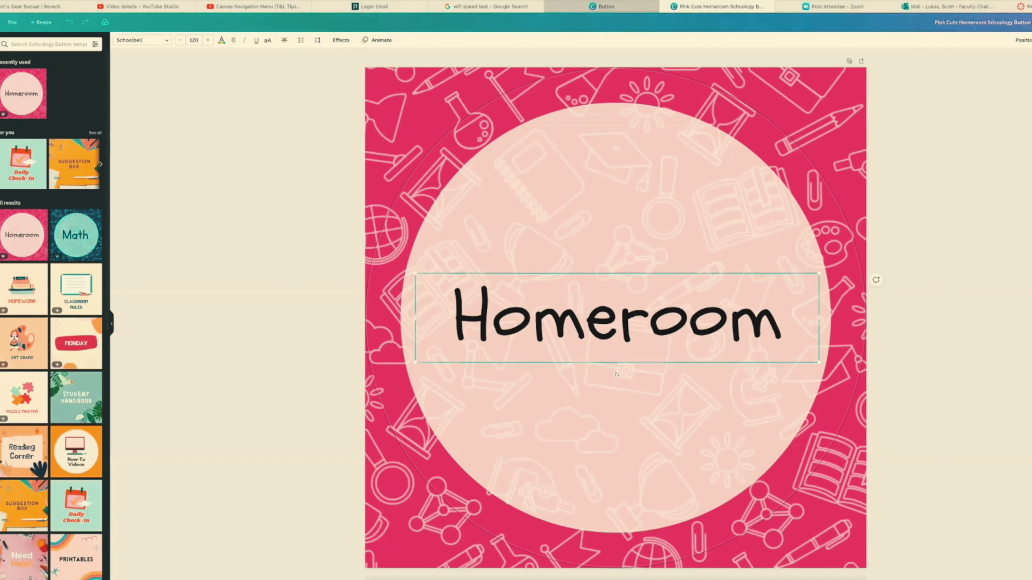
Step: Replace the template's Homeroom text with "Modules" and open the download settings for the button design
key(Return)
text(Modu)
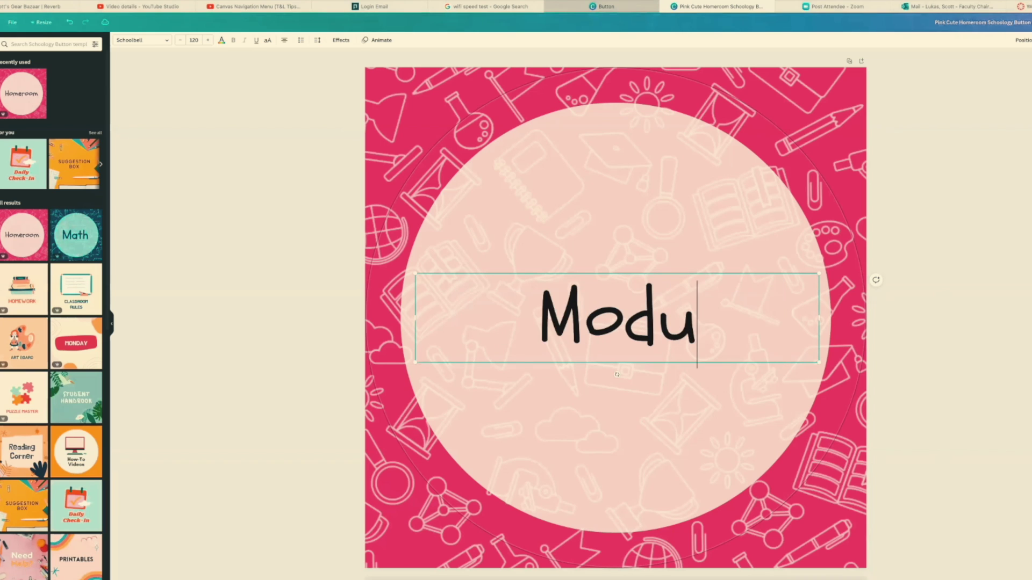
text(les)
click(981, 337)
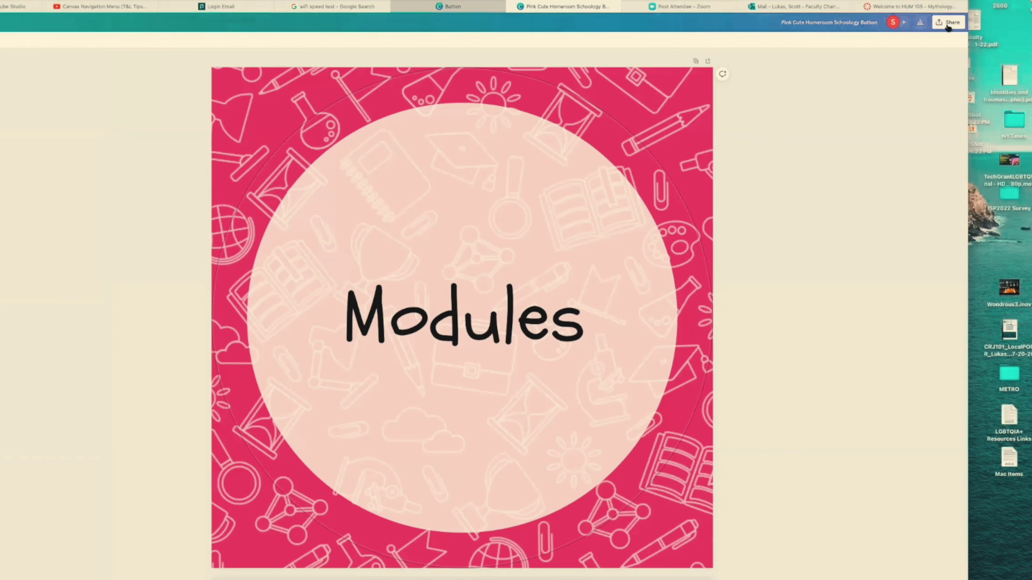
click(948, 25)
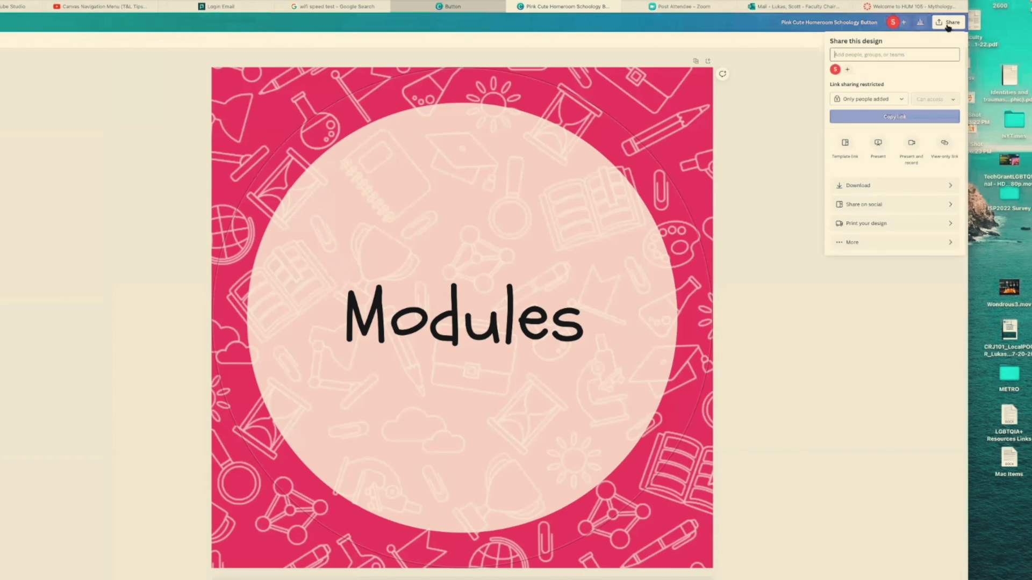
click(921, 186)
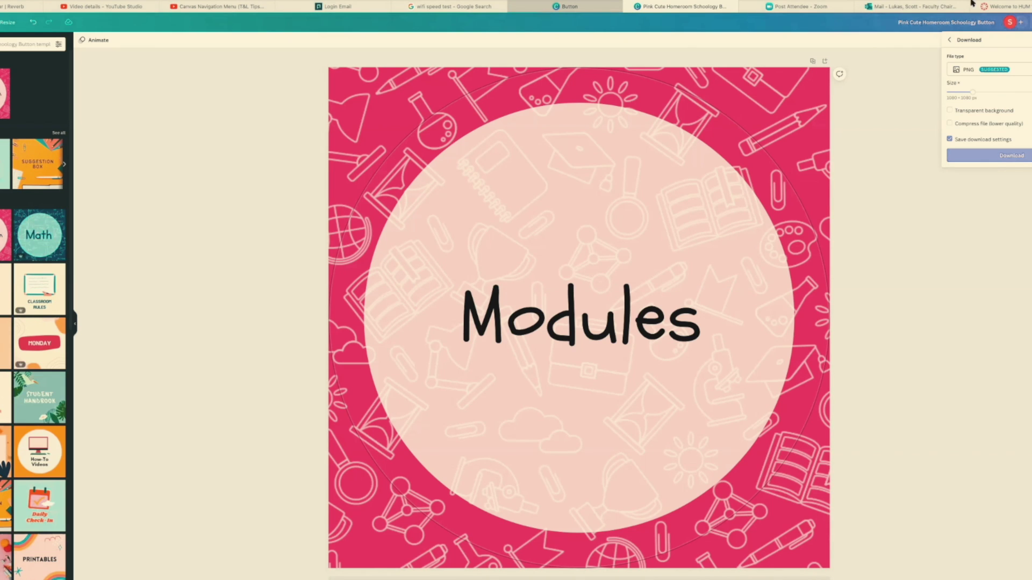
Step: Switch back to the HUM 105 page editor in Canvas and select the link address behind the Go to Announcements button
click(1005, 7)
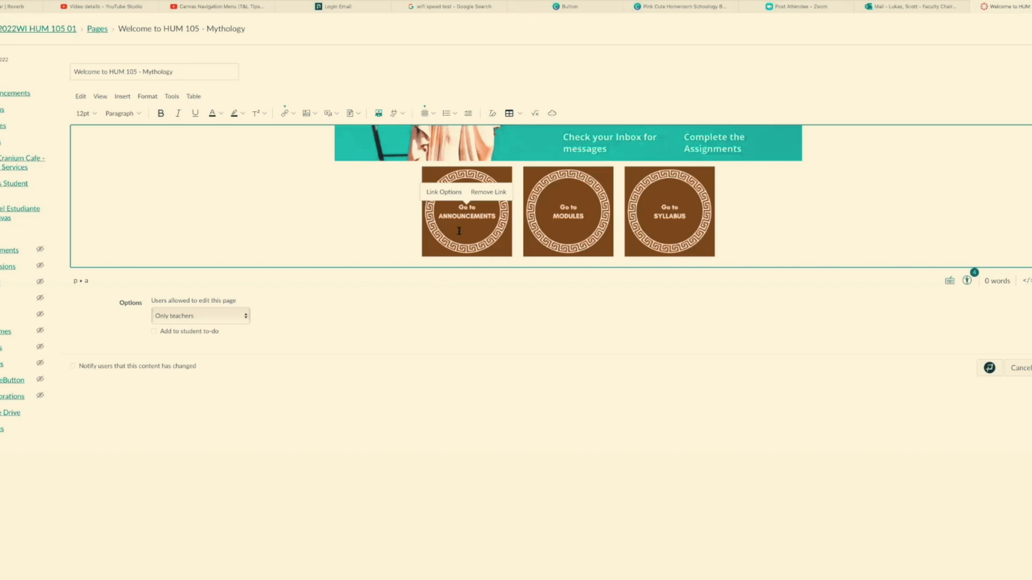
click(445, 193)
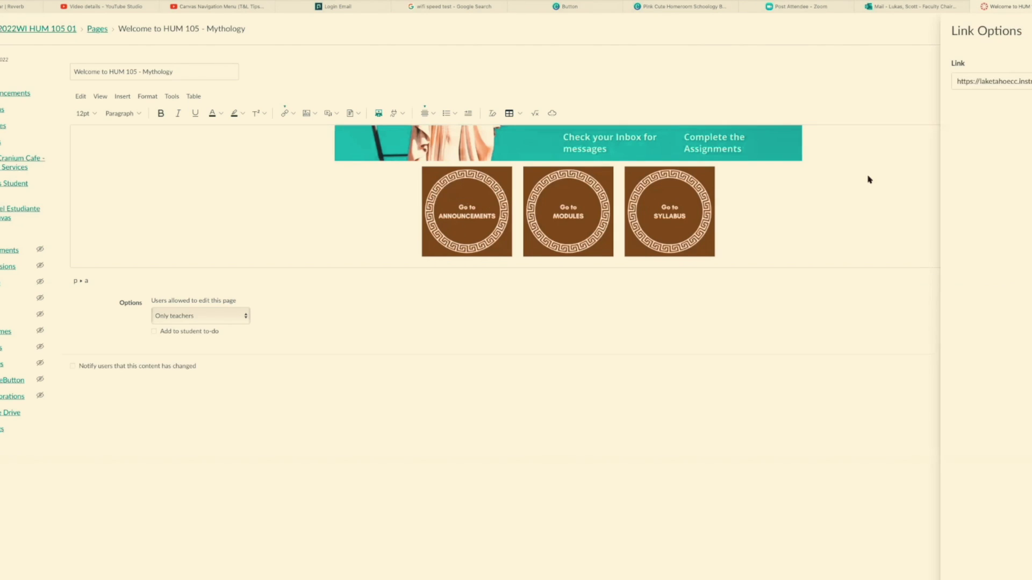
click(1008, 81)
double_click(1010, 80)
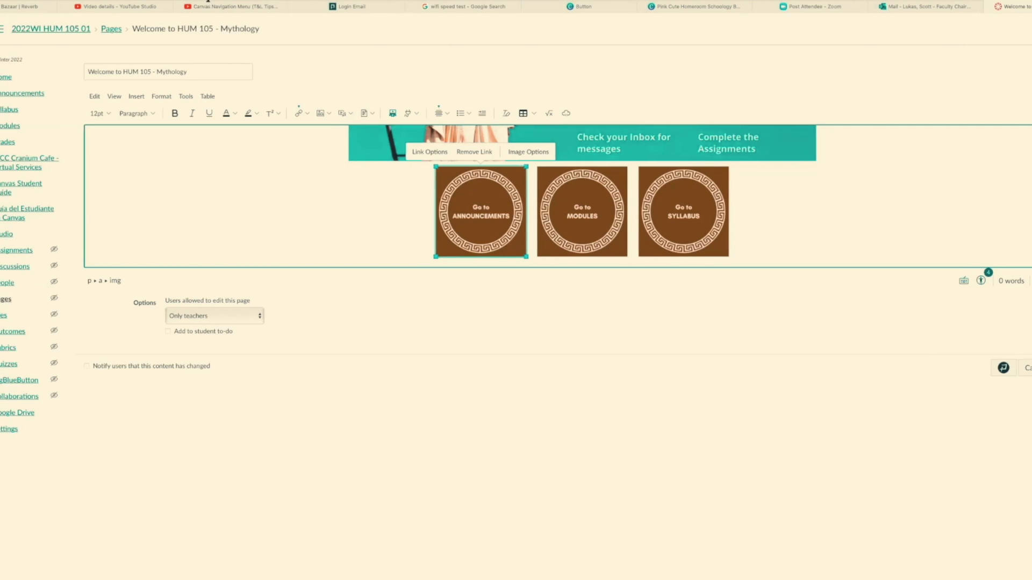
Step: View the Go to Announcements button's link options again and cancel editing the HUM 105 welcome page
click(300, 114)
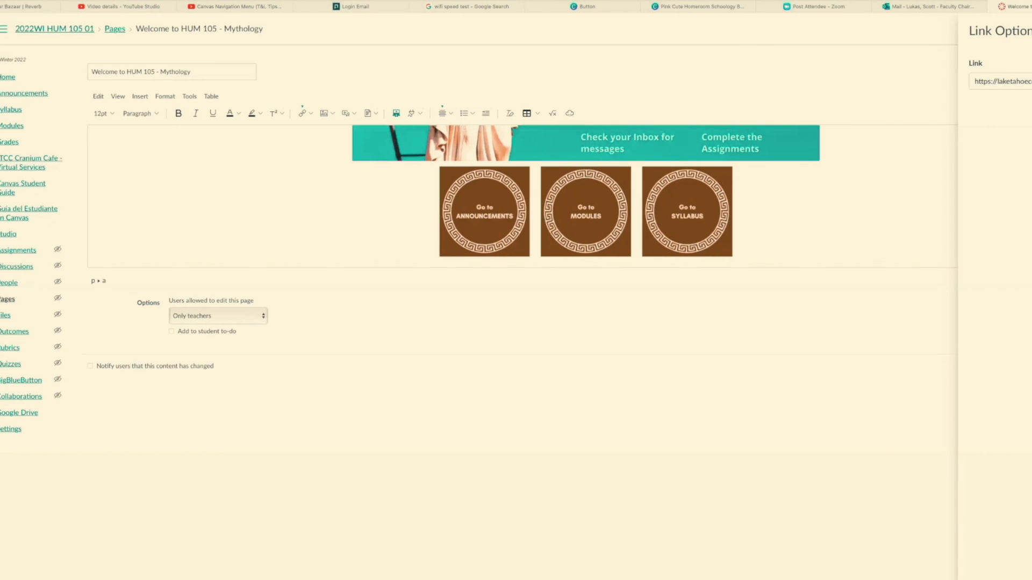
key(Escape)
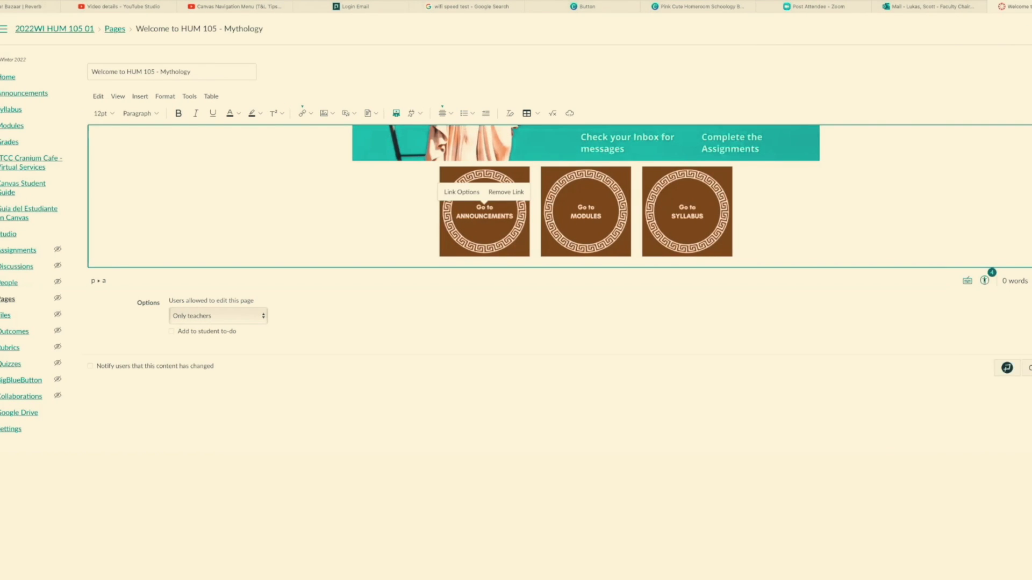
click(509, 227)
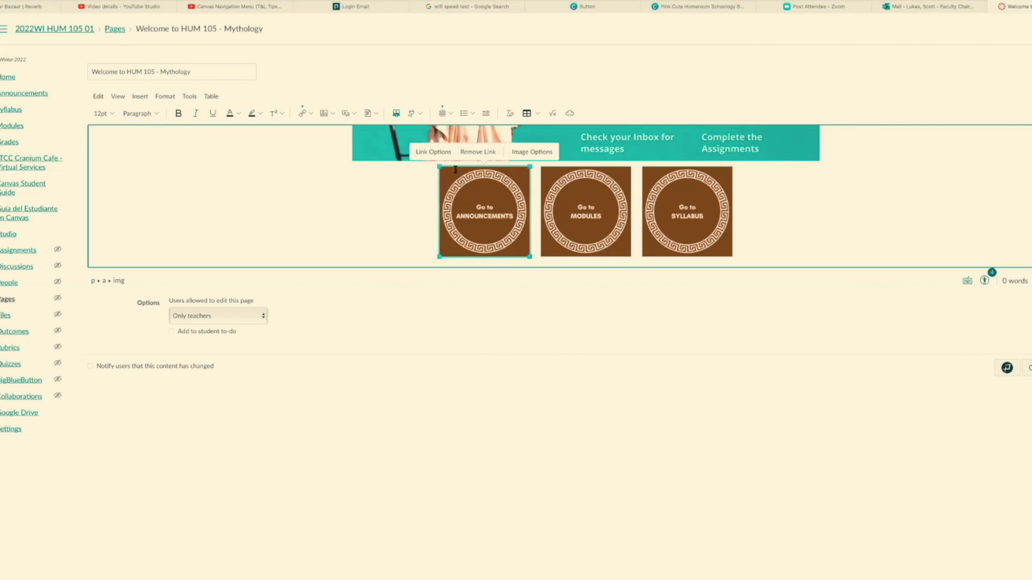
click(440, 152)
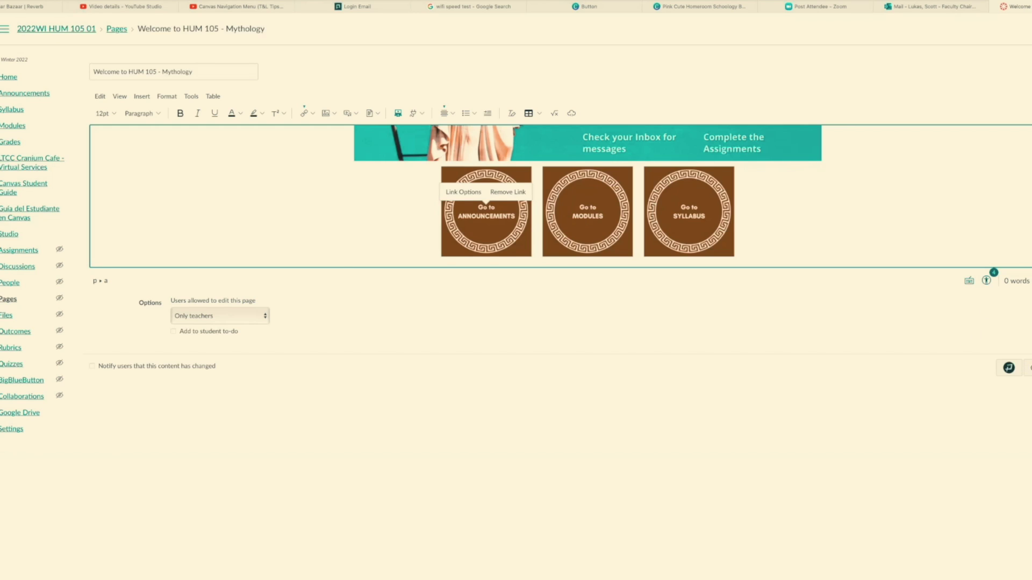
click(1031, 368)
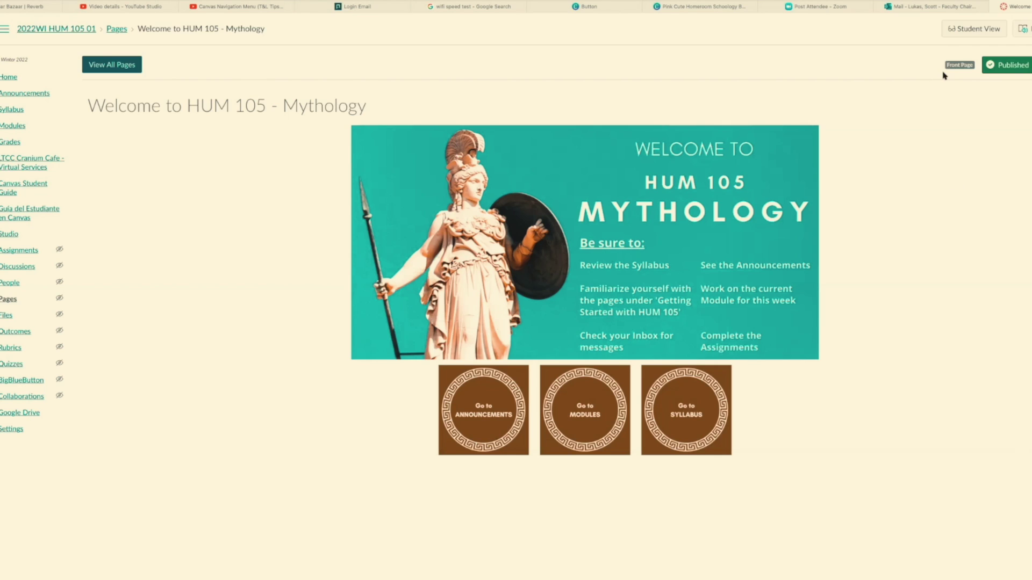
Step: Switch to the Modules button design in Canva and set its download to JPG with the lowest quality and smallest size
click(721, 8)
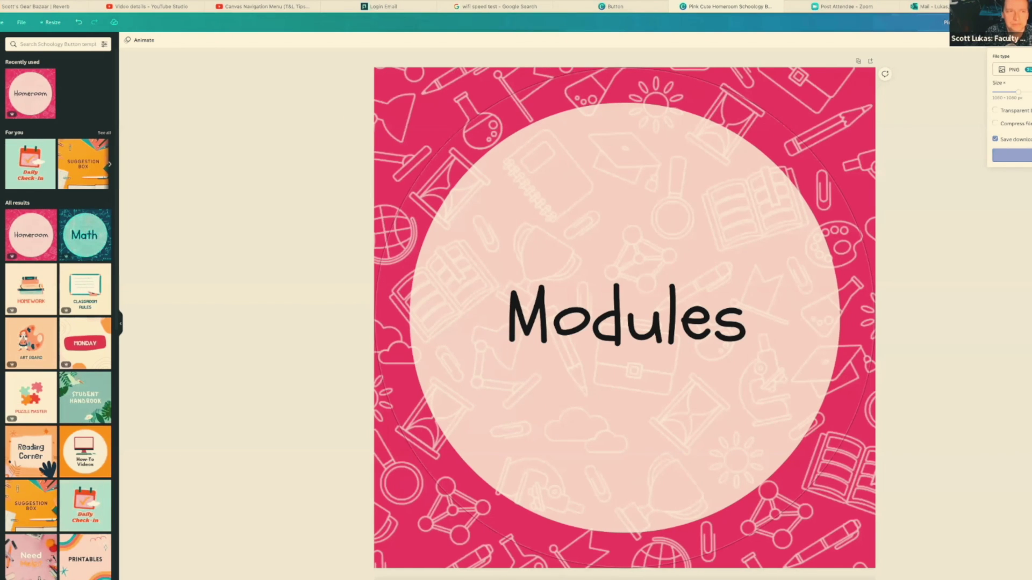
click(0, 70)
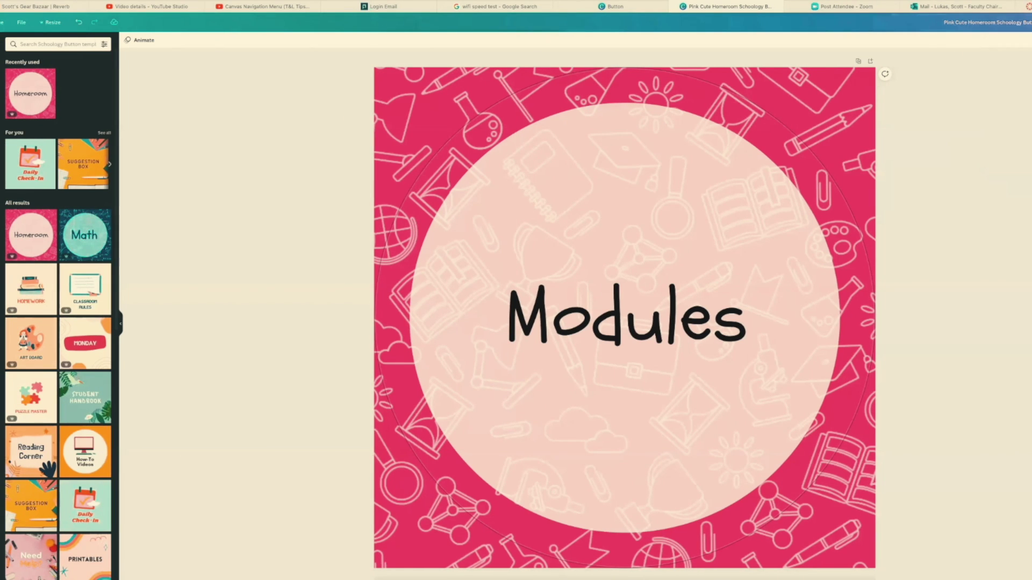
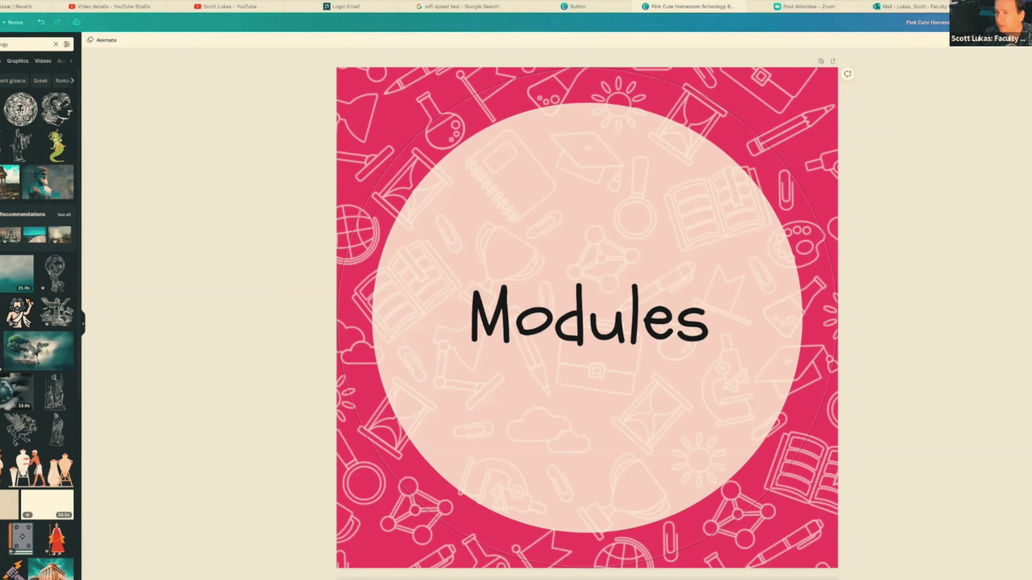
click(1027, 22)
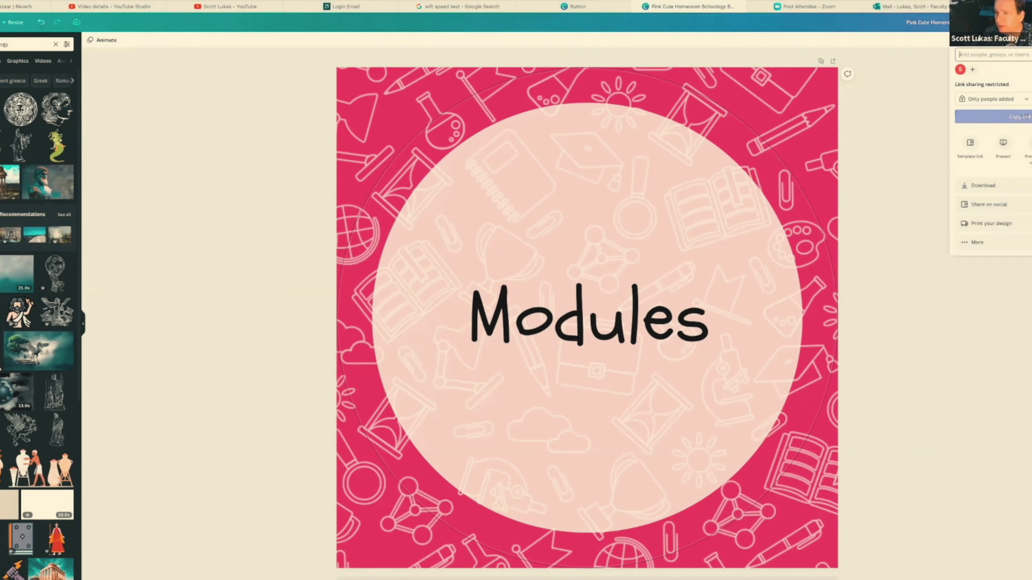
click(984, 186)
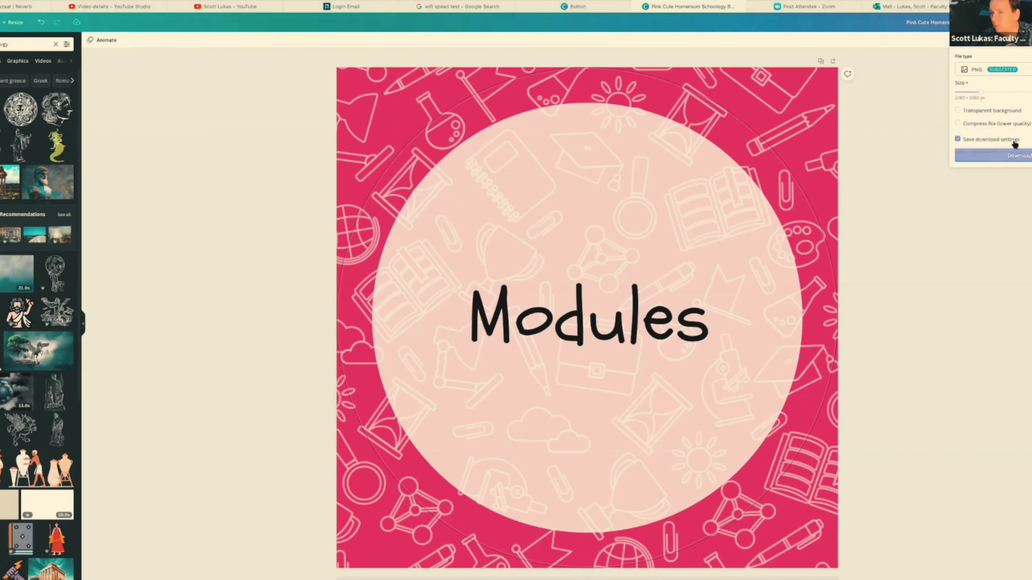
click(996, 75)
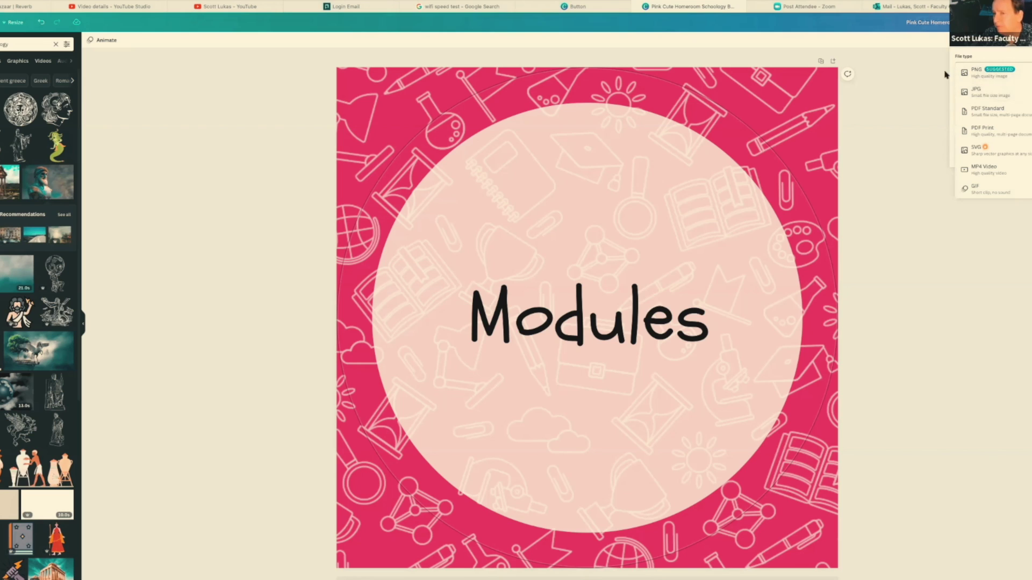
click(995, 96)
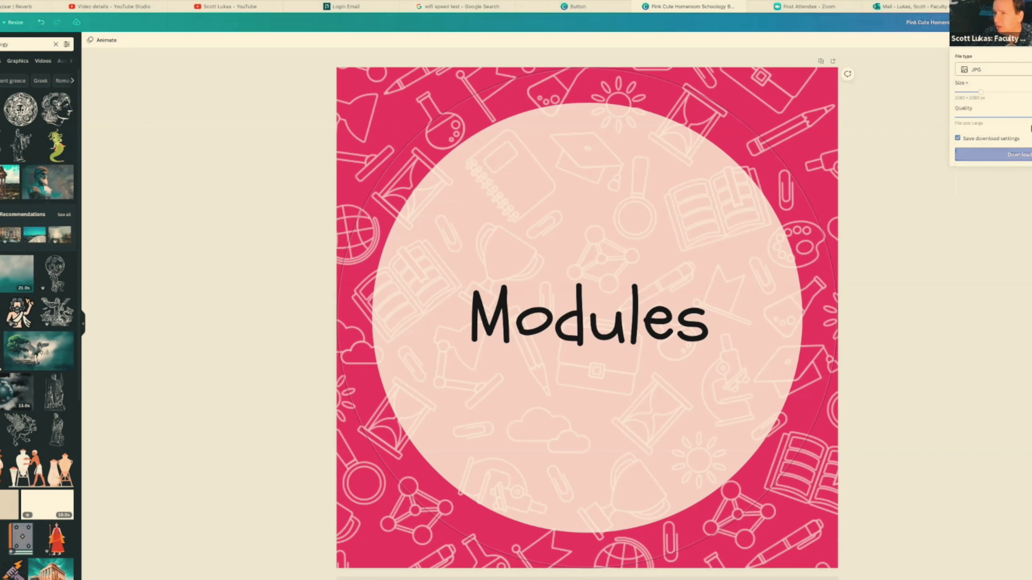
drag(993, 117, 956, 117)
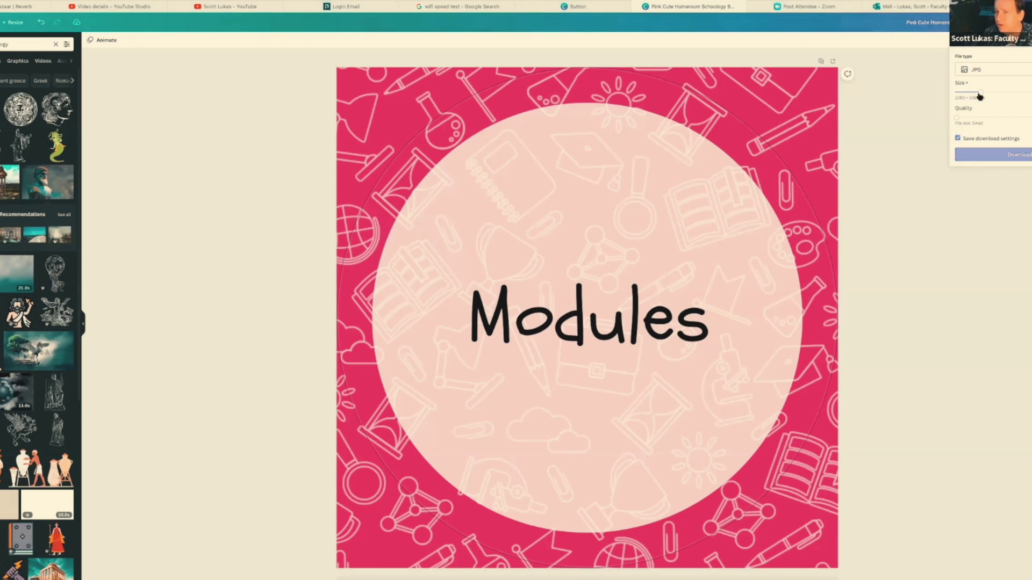
drag(983, 95, 955, 92)
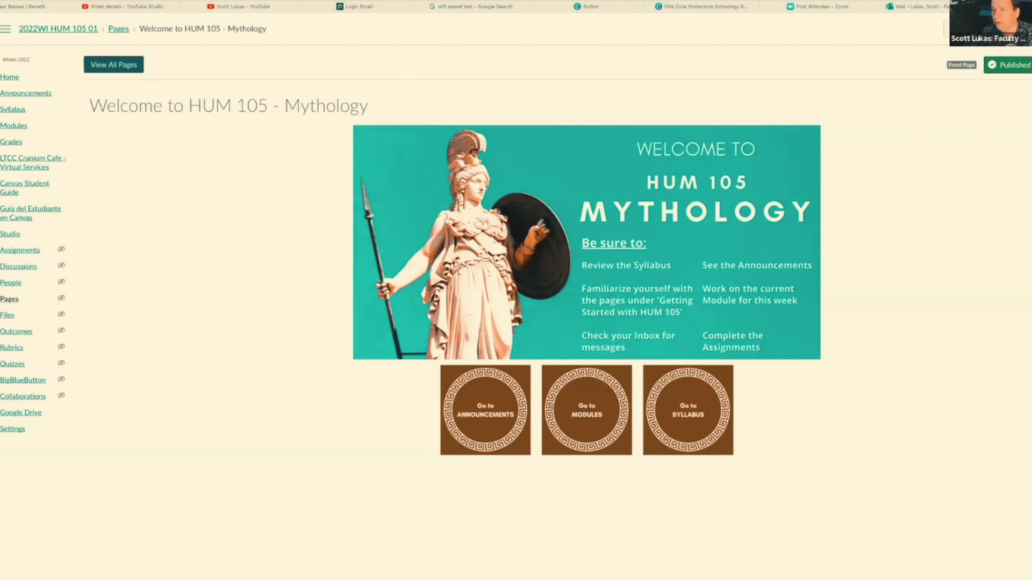
Step: Open the HUM 105 welcome page in Canvas for editing, select the Go to Syllabus button image, and cancel the edit
click(1031, 65)
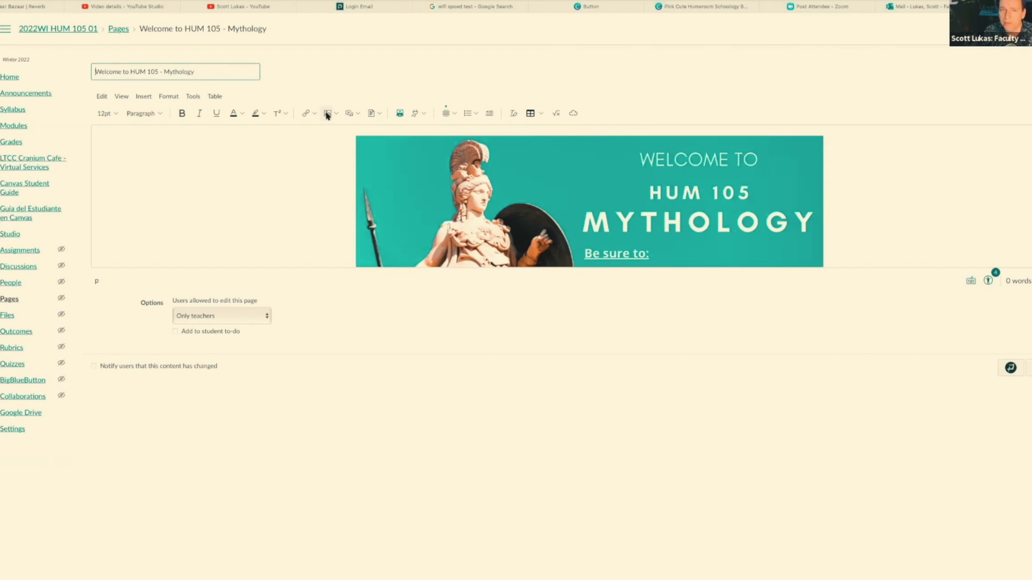
scroll(591, 238, down, 3)
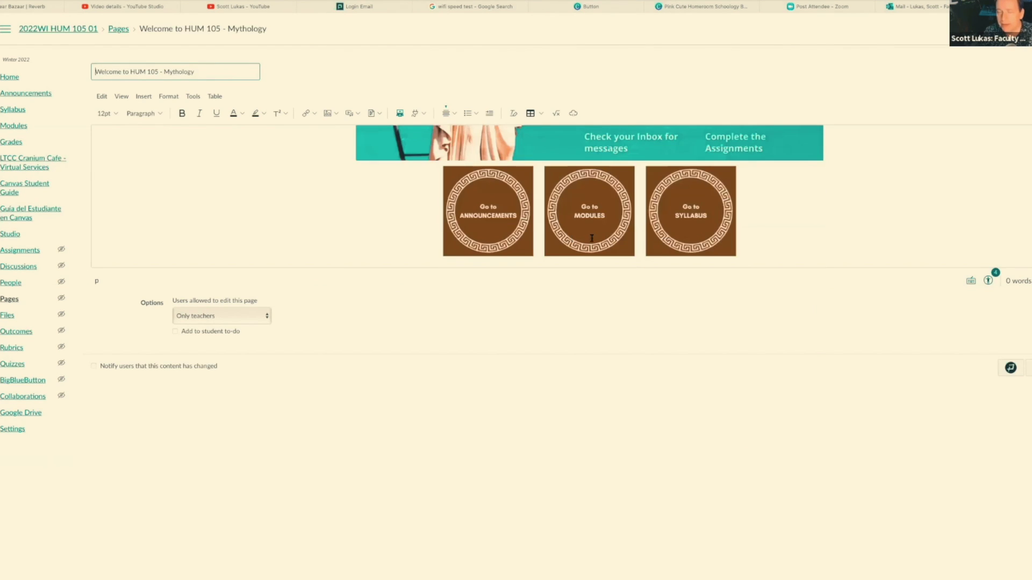
click(704, 188)
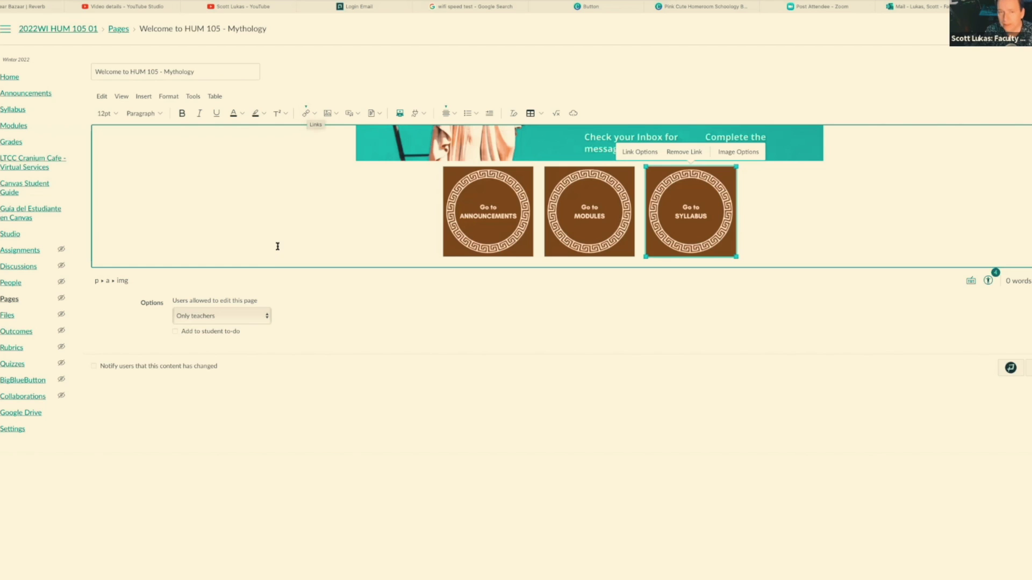
click(317, 258)
click(1029, 368)
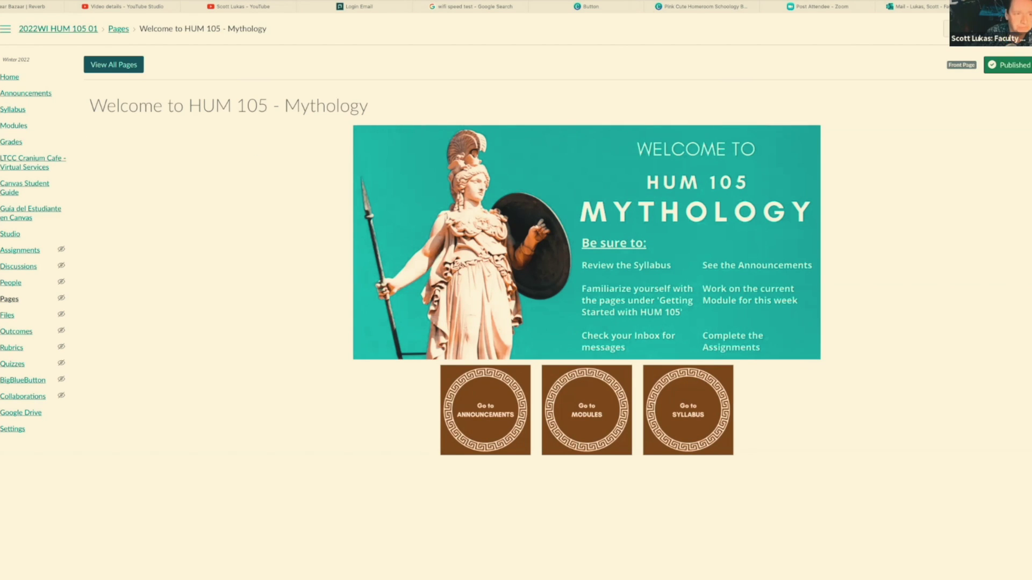
Step: View the ANT 107 Sandbox's module home page and course settings, and return to the HUM 105 welcome page
click(47, 92)
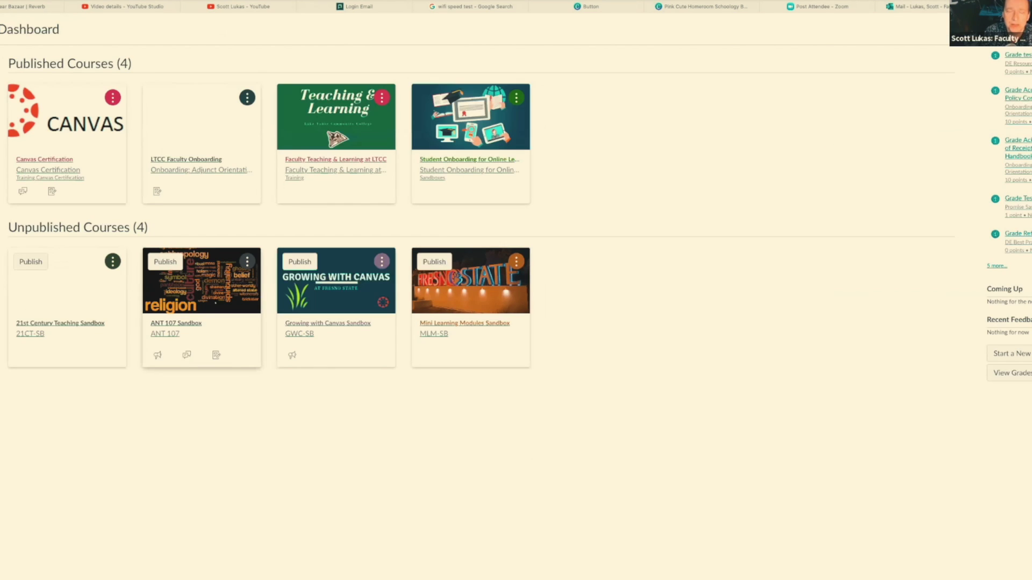
click(204, 284)
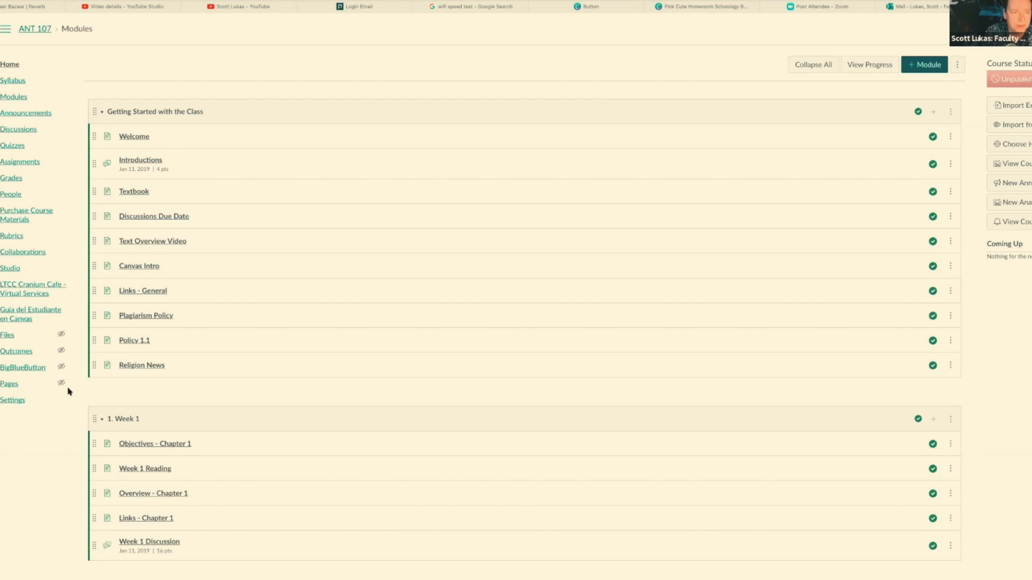
click(17, 404)
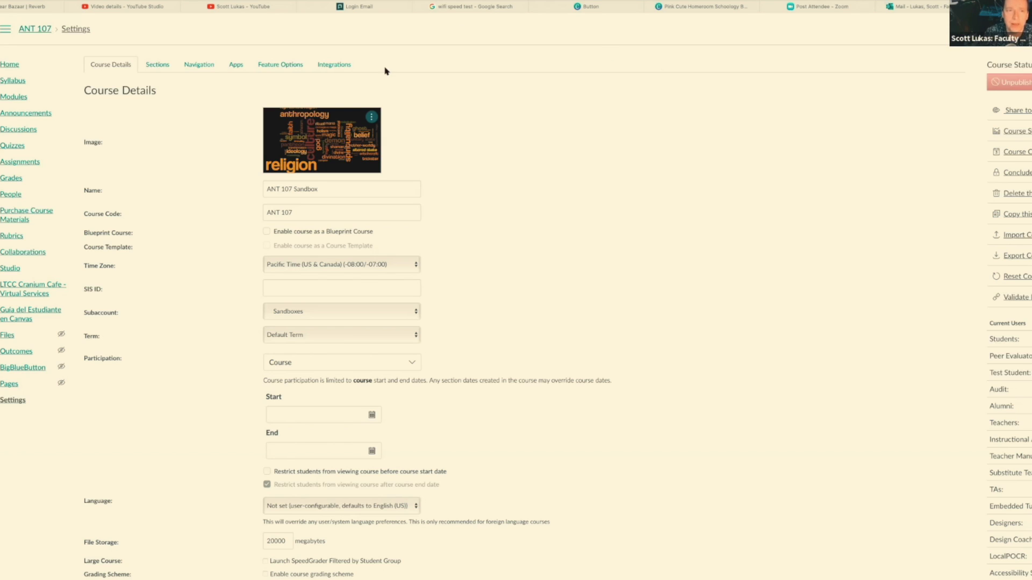
click(8, 66)
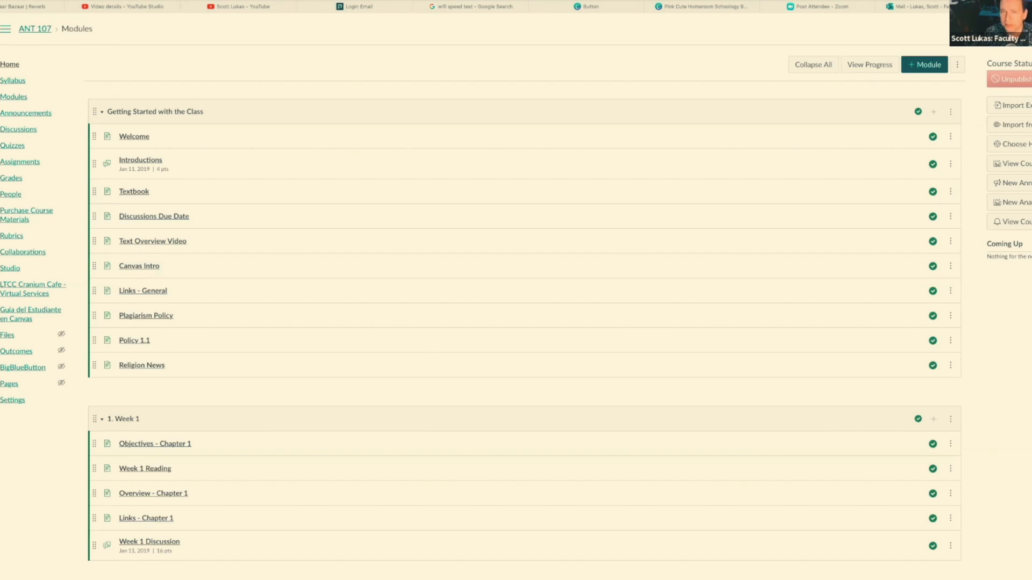
click(13, 400)
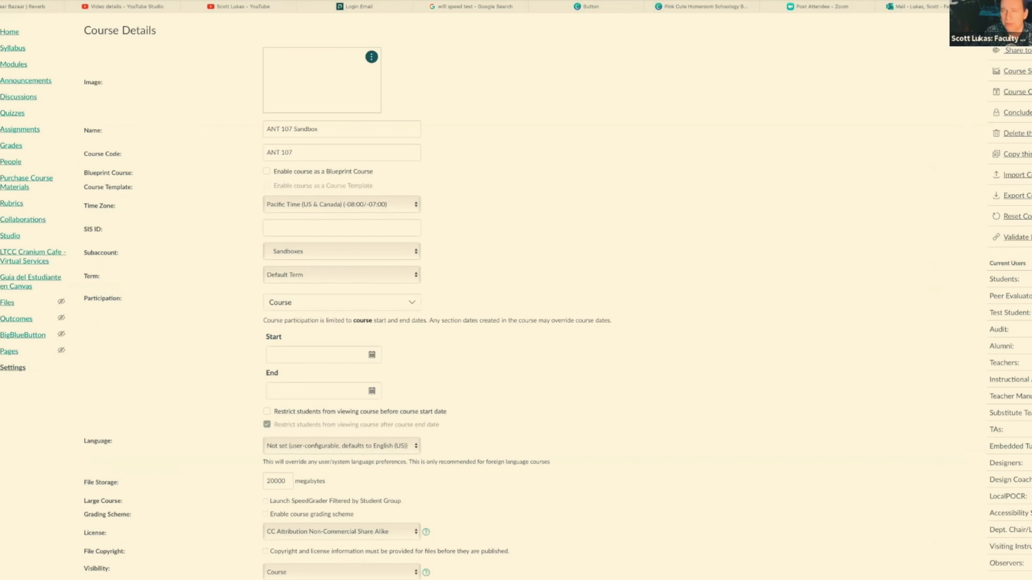
click(9, 32)
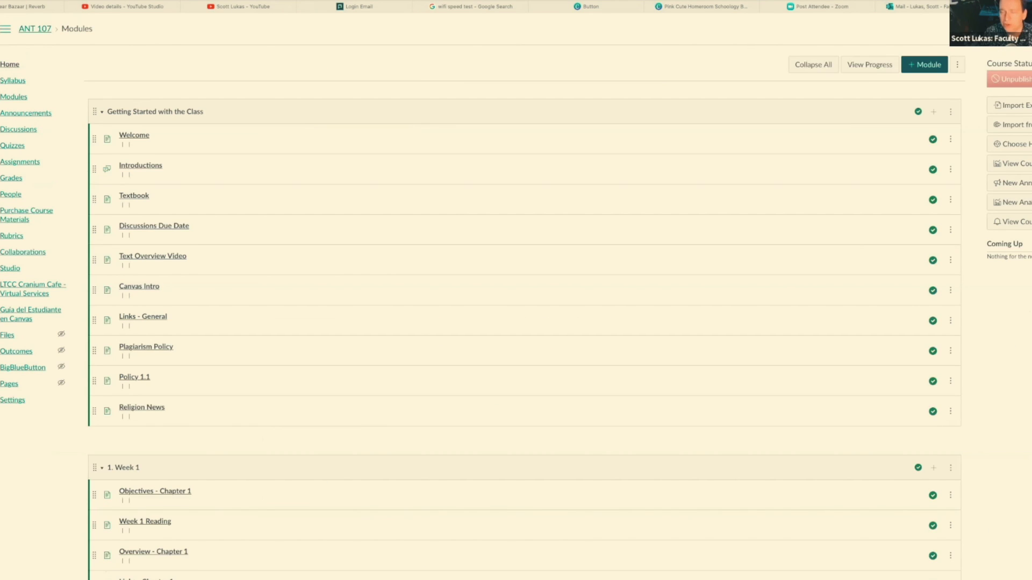
click(1, 105)
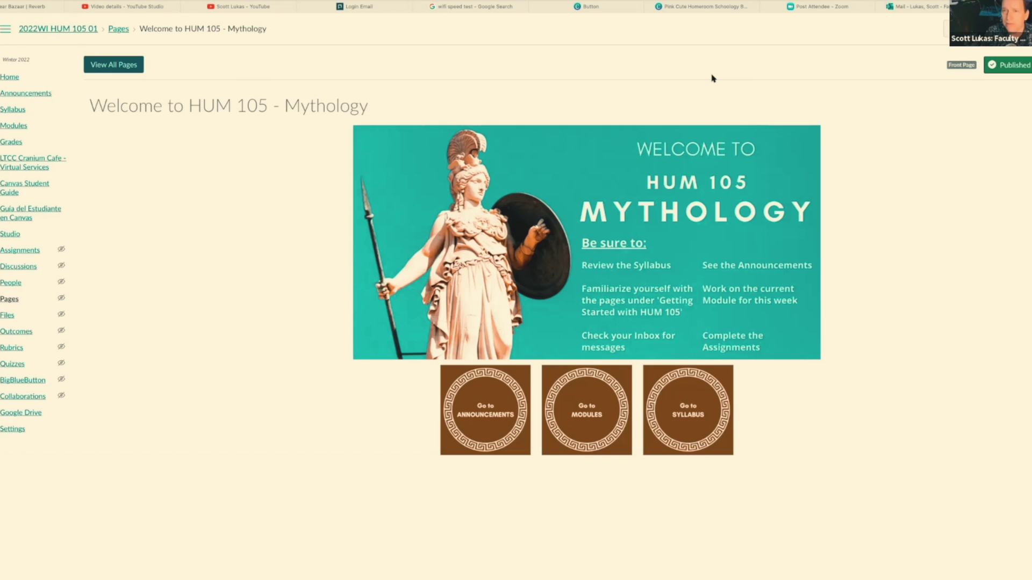
Step: Switch to the Modules button design in Canva and search the elements for "start"
click(679, 6)
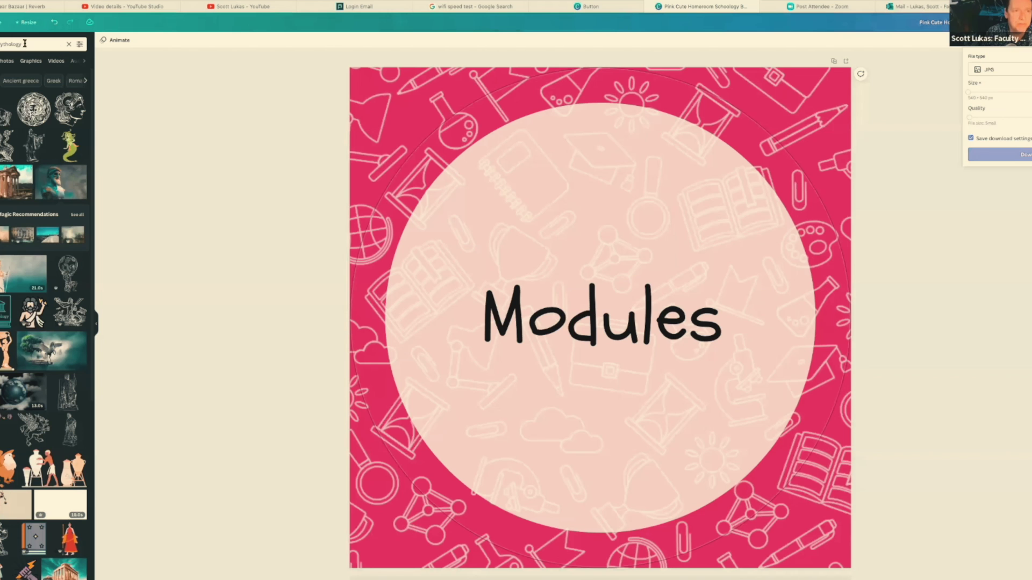
click(10, 43)
double_click(11, 43)
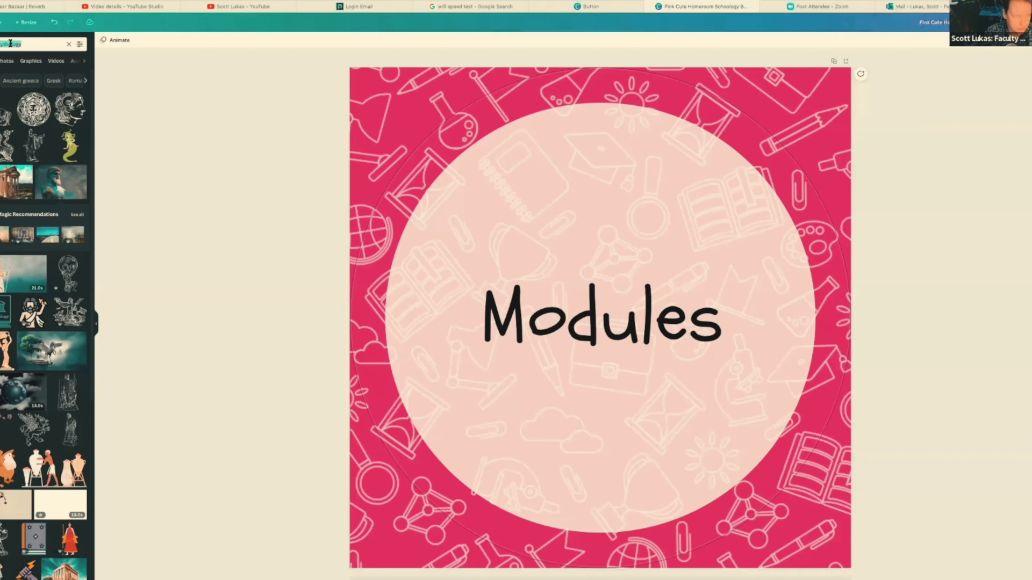
text(start)
key(Return)
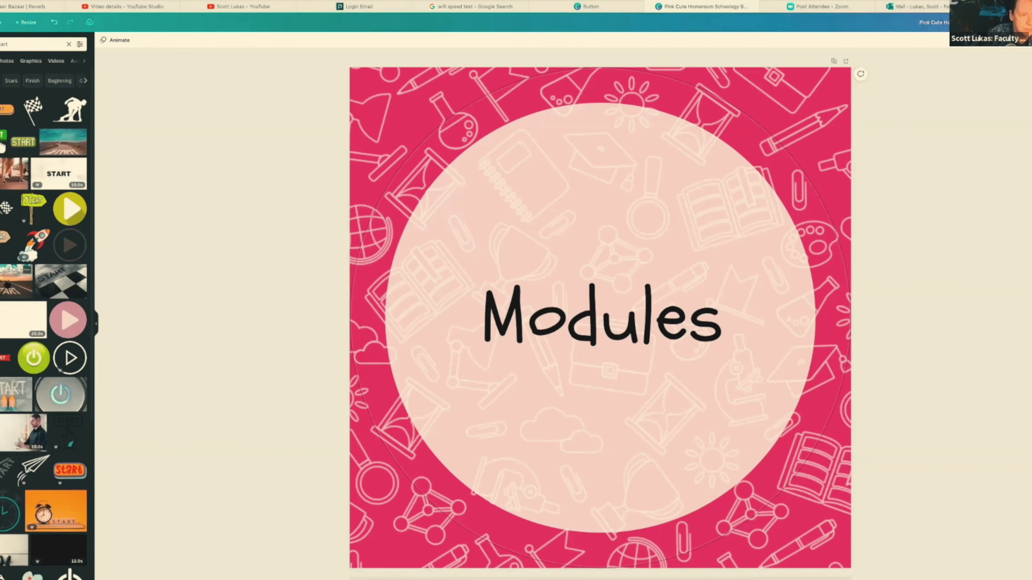
click(16, 281)
drag(646, 208, 665, 120)
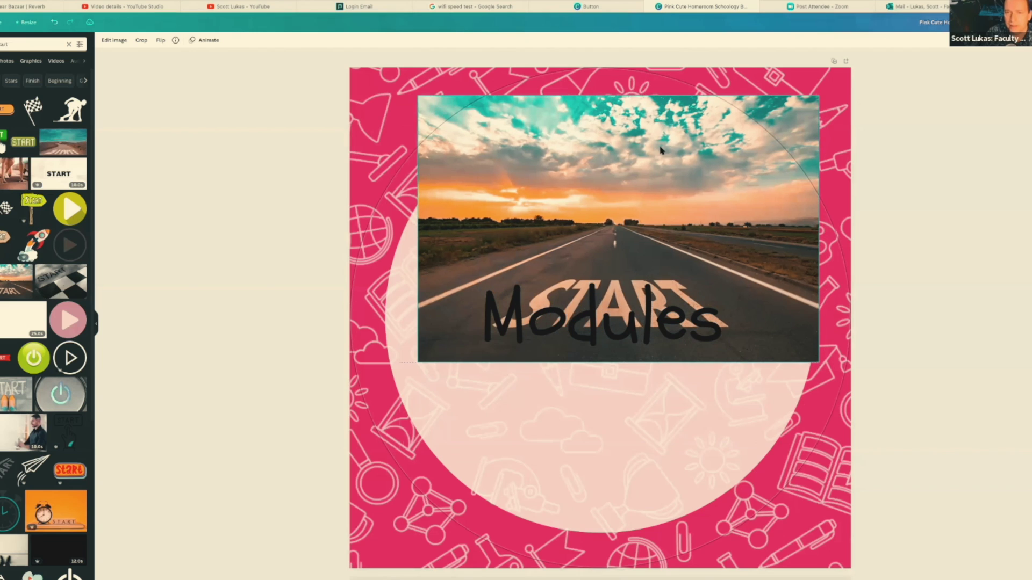
key(Delete)
Step: Add the green START button graphic with the pointing hand and place it above Modules in the design's upper-left area
click(3, 136)
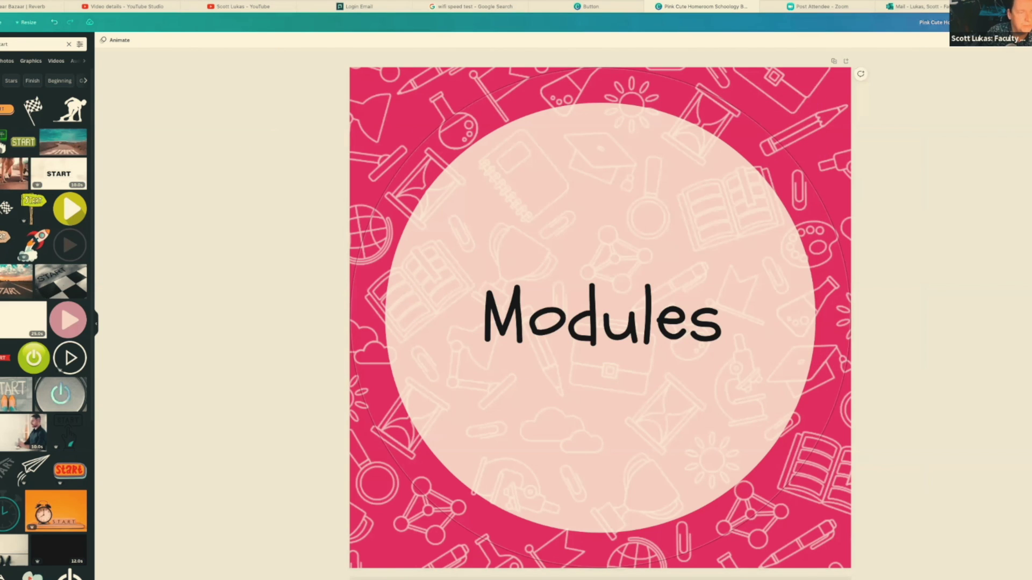
drag(629, 276, 519, 141)
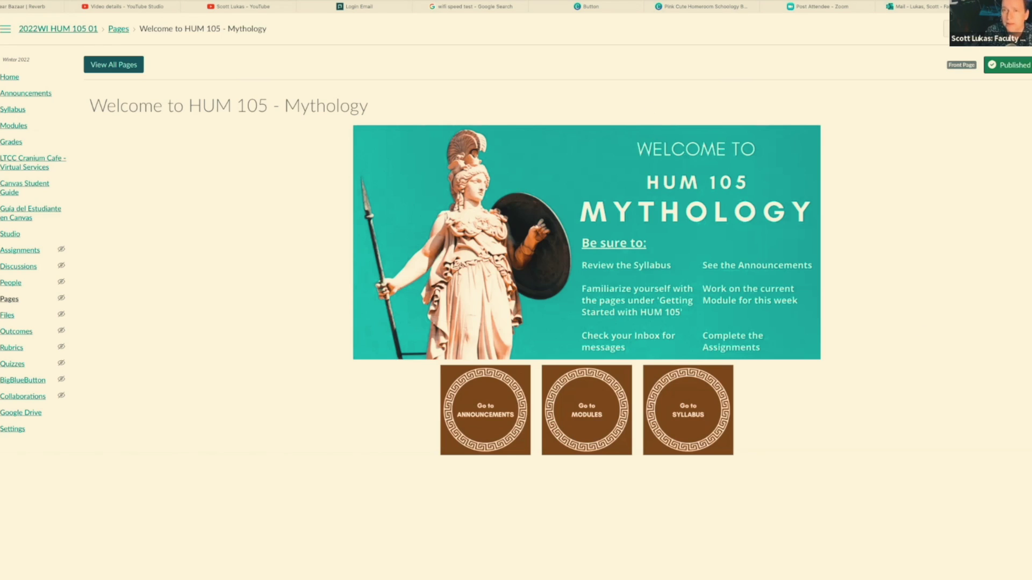
Step: Return to the Modules button design in Canva and search the elements for "Anthropology"
click(672, 7)
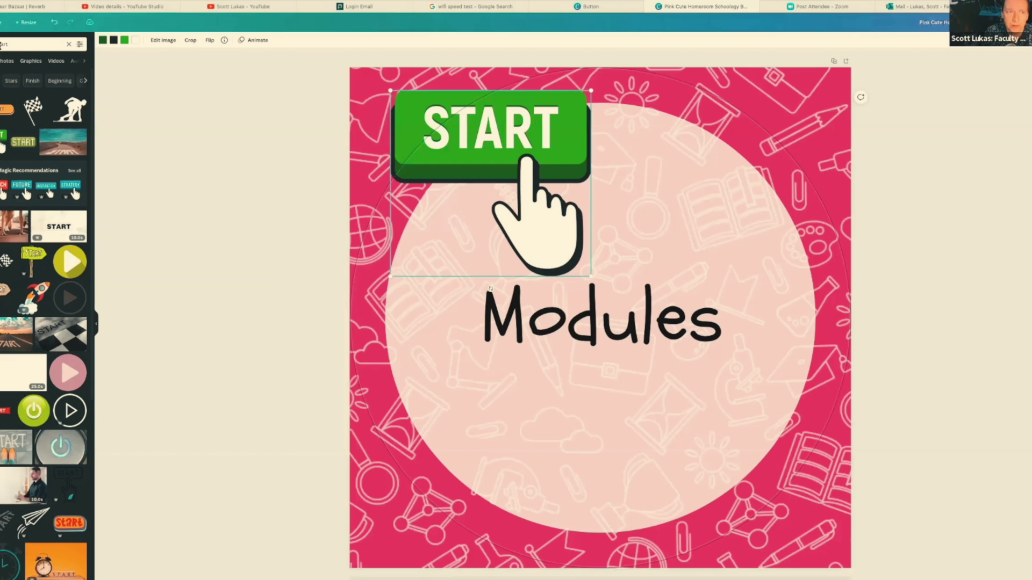
double_click(2, 45)
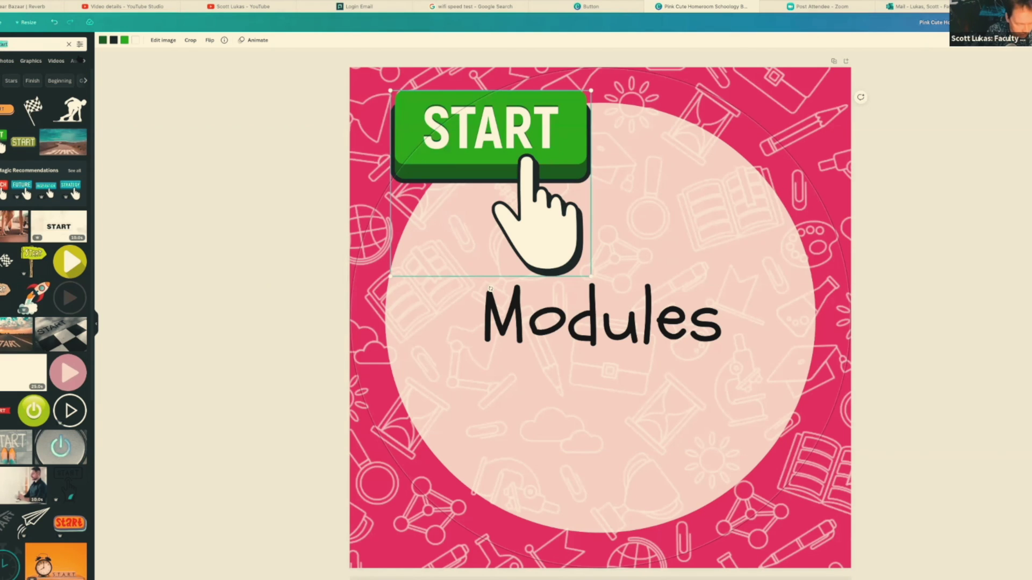
text(Anthropology)
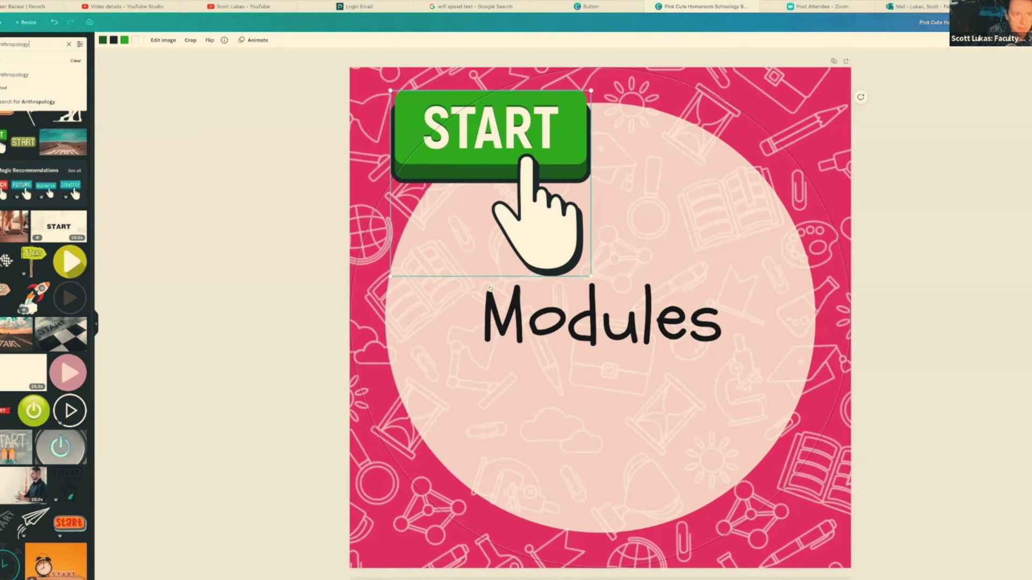
key(Return)
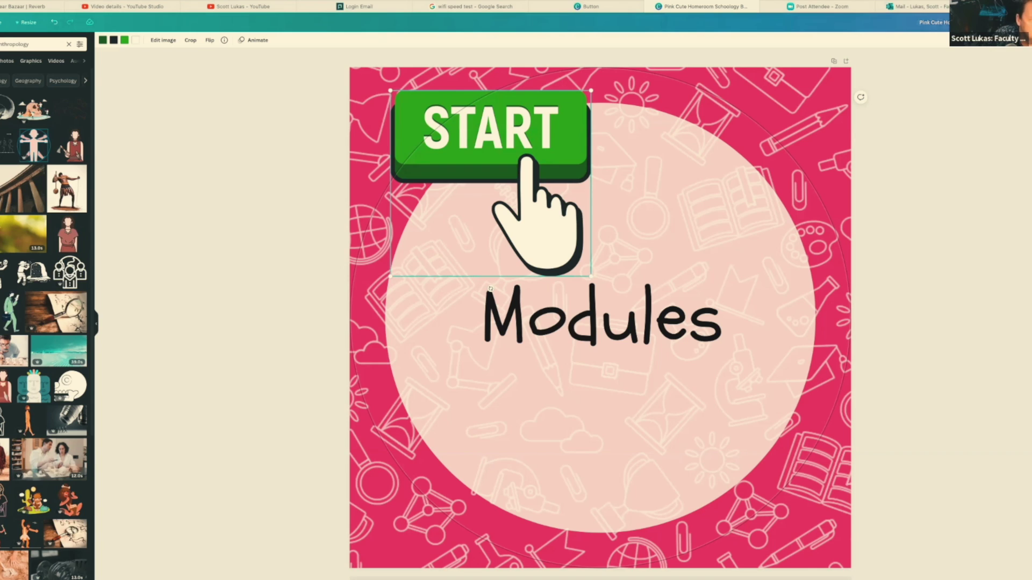
click(6, 146)
drag(659, 279, 644, 404)
key(Delete)
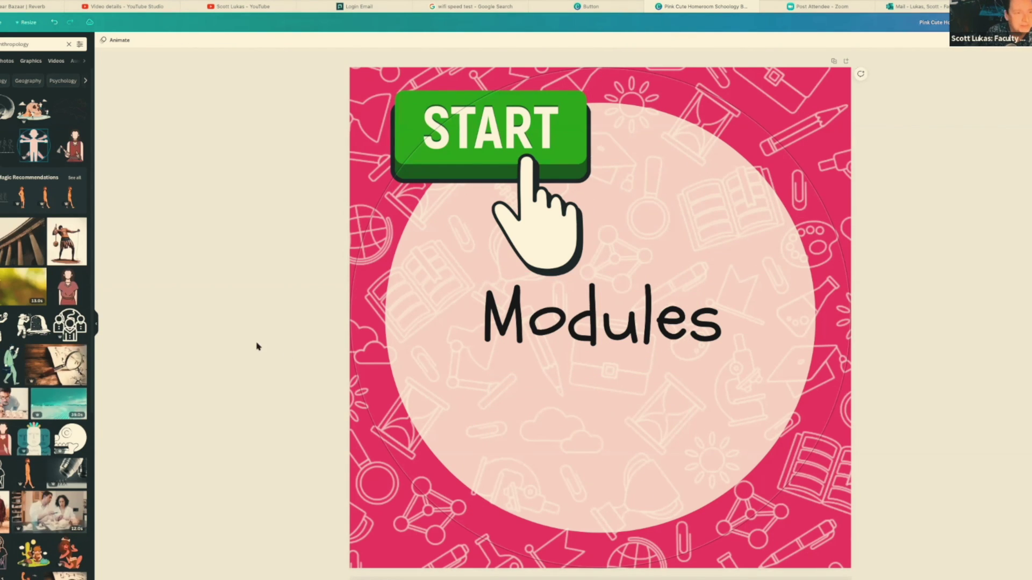
Step: Add the skull drawing to the design and place it above Modules, beside the green START graphic
click(5, 108)
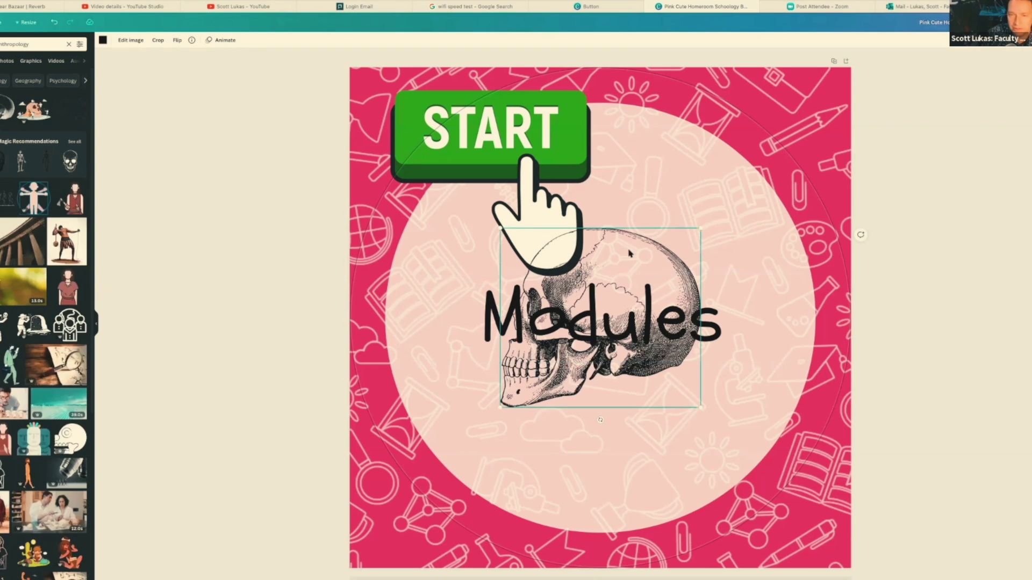
drag(630, 253, 743, 118)
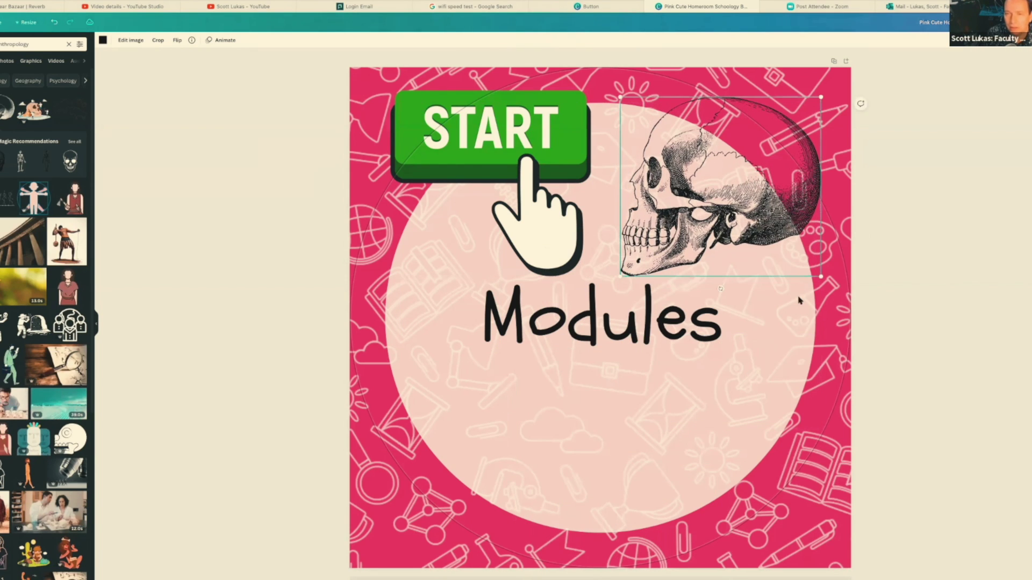
drag(738, 227, 715, 228)
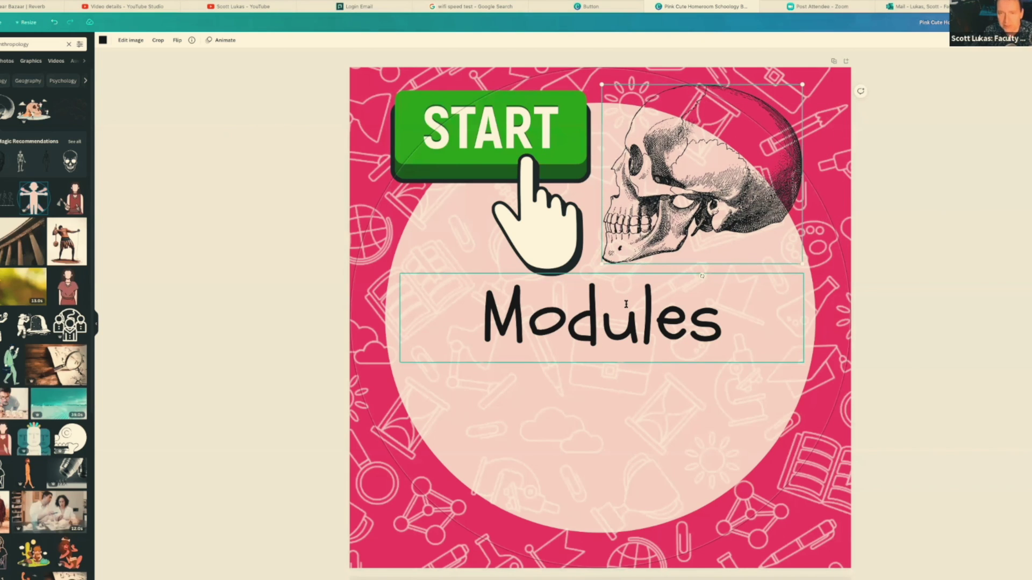